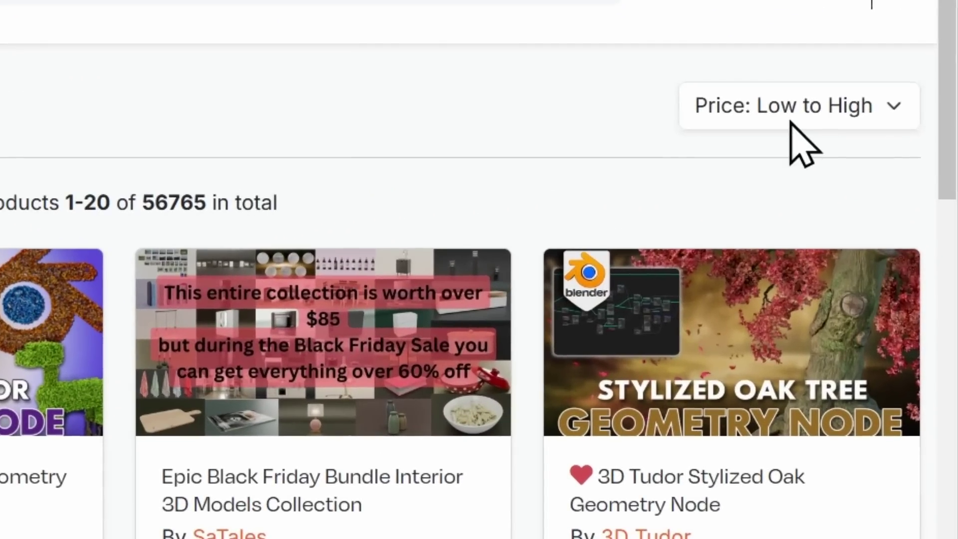
# Step: Sort the Blender Market products by Most Sales and scroll down to the pagination bar
pyautogui.click(877, 167)
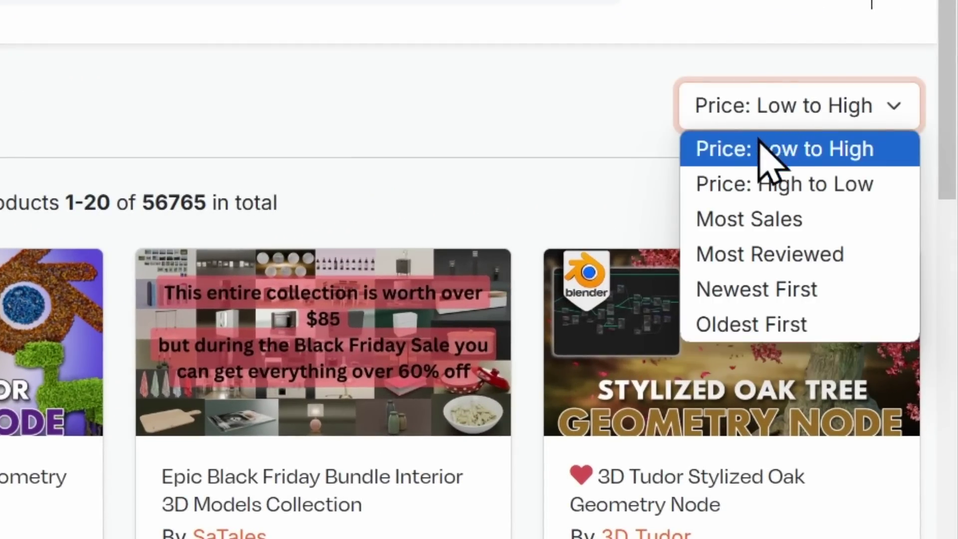
pyautogui.press('Down')
pyautogui.press('Down')
pyautogui.press('Return')
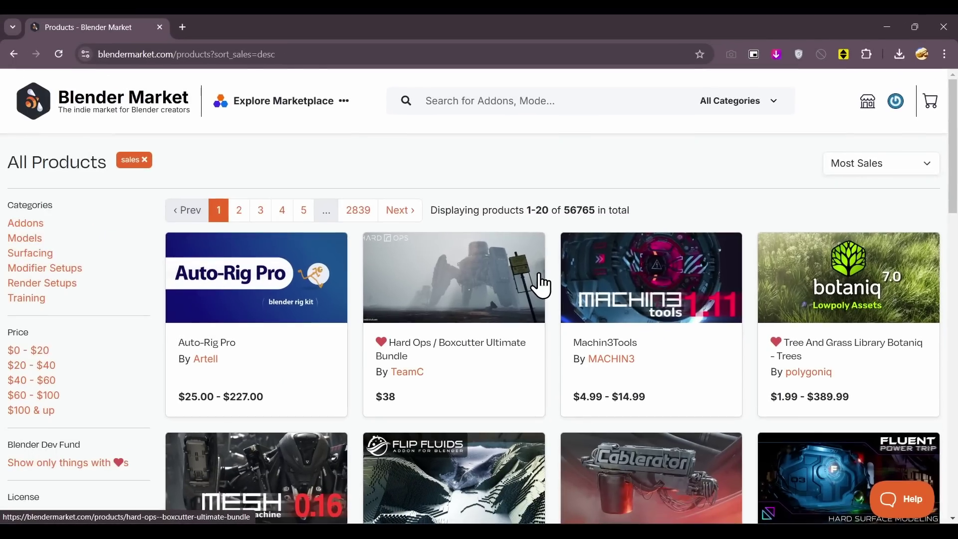
pyautogui.scroll(-3, 537, 285)
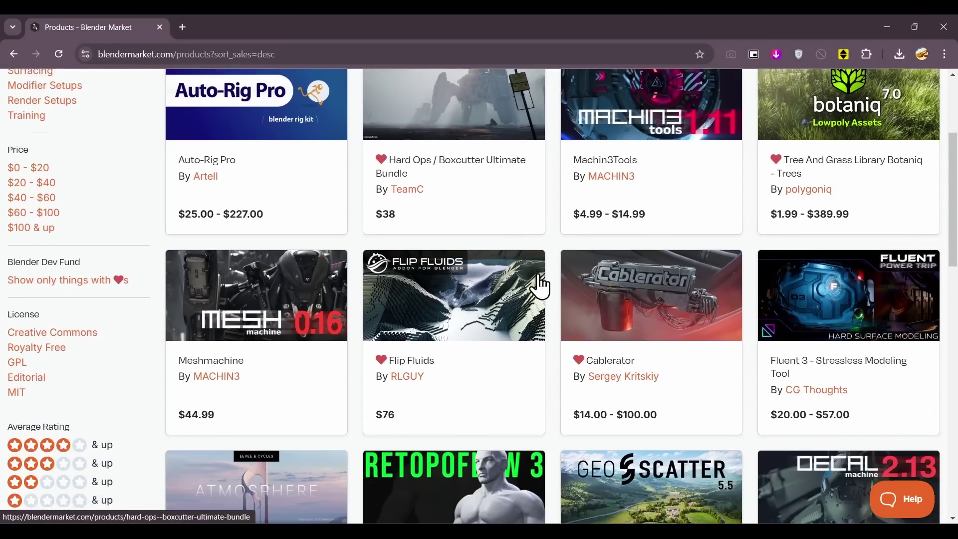
pyautogui.scroll(-3, 539, 287)
pyautogui.scroll(-3, 540, 287)
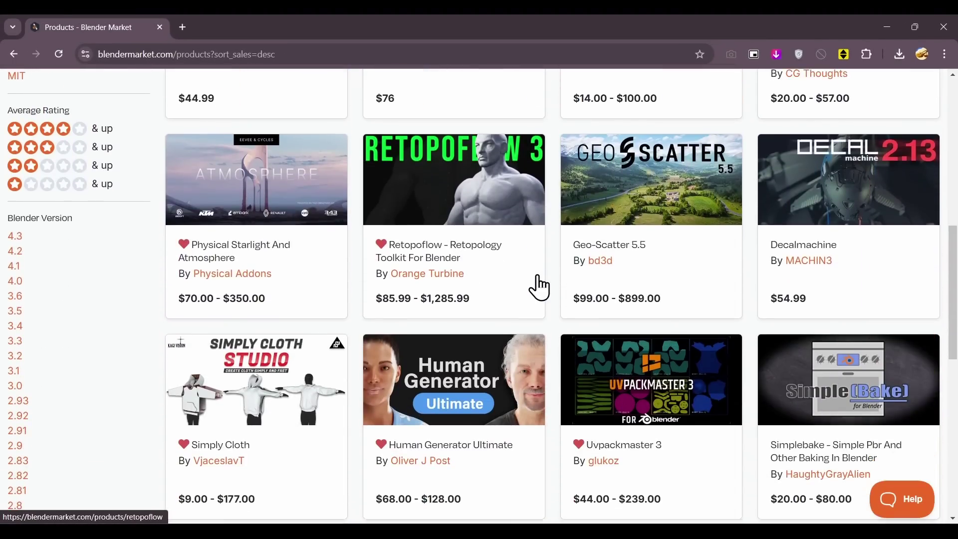
pyautogui.scroll(-4, 539, 276)
pyautogui.scroll(-2, 539, 278)
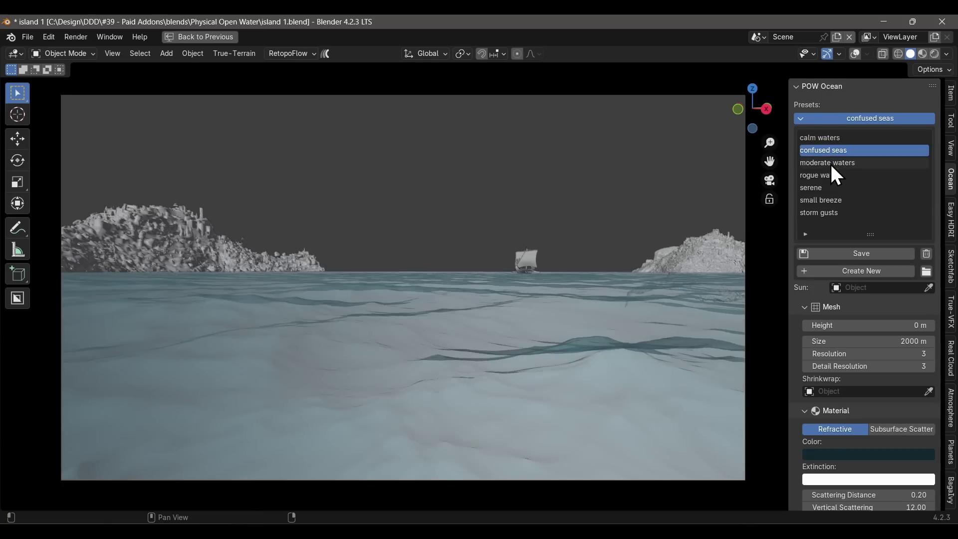
# Step: Apply the 'rogue wave' preset to the island ocean in the POW Ocean panel
pyautogui.click(827, 176)
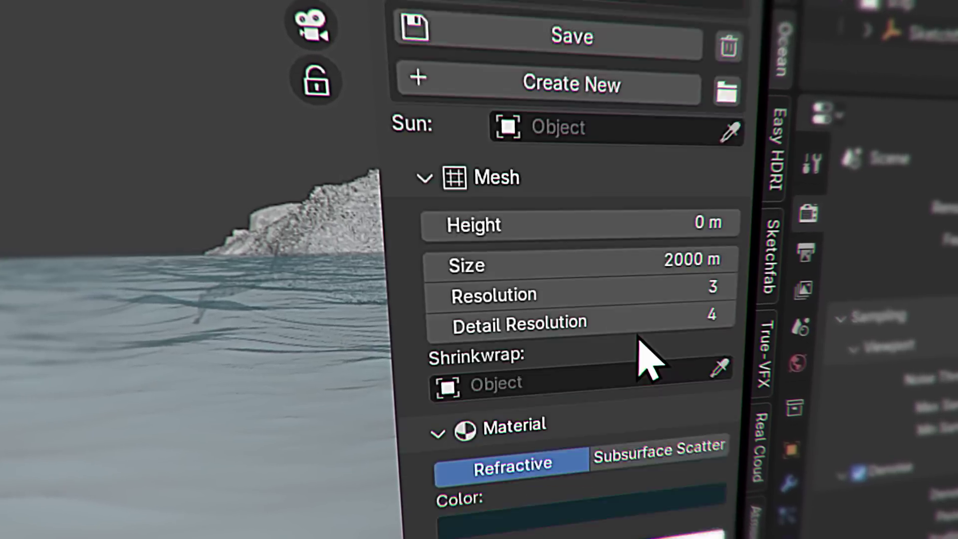
pyautogui.scroll(-15, 648, 360)
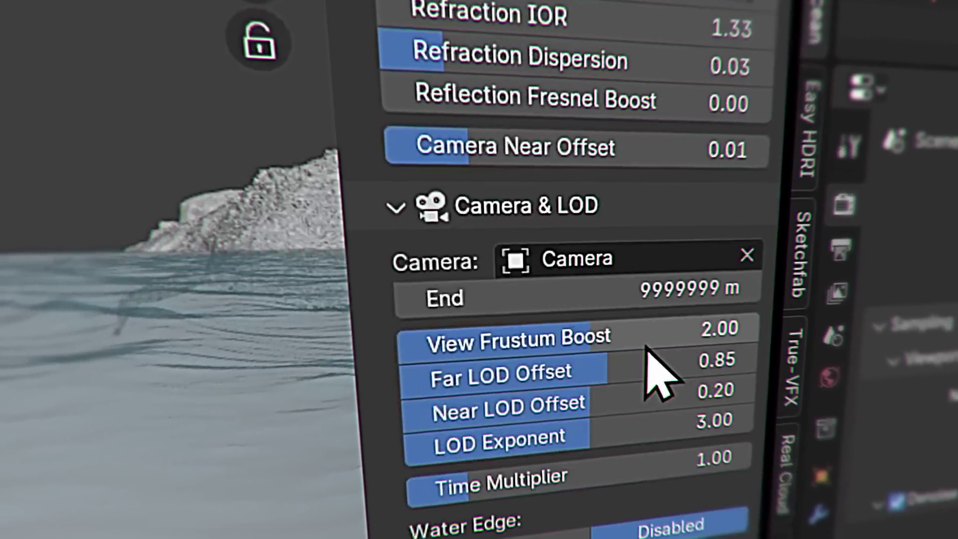
pyautogui.scroll(-20, 644, 349)
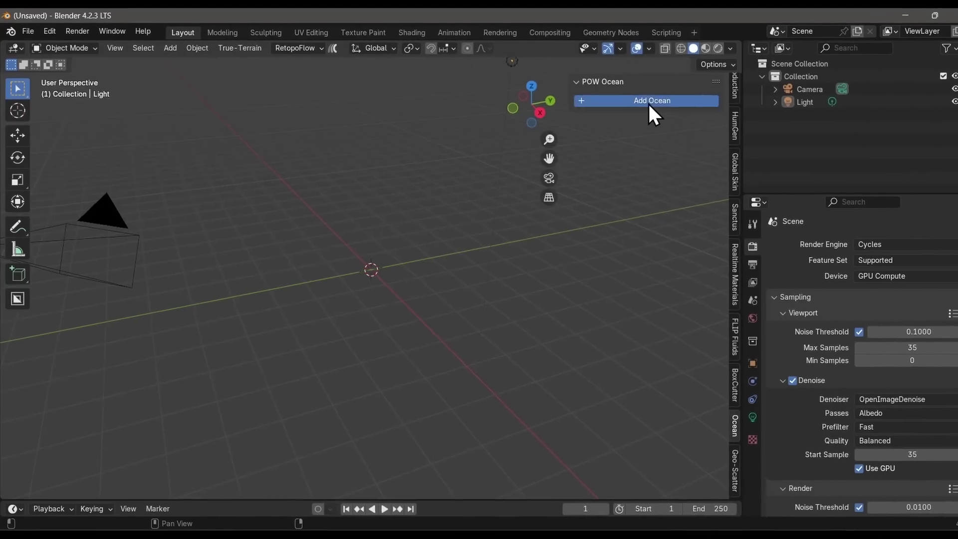
# Step: Add an ocean to the empty scene, zoom out, and preview it in Rendered shading
pyautogui.click(648, 102)
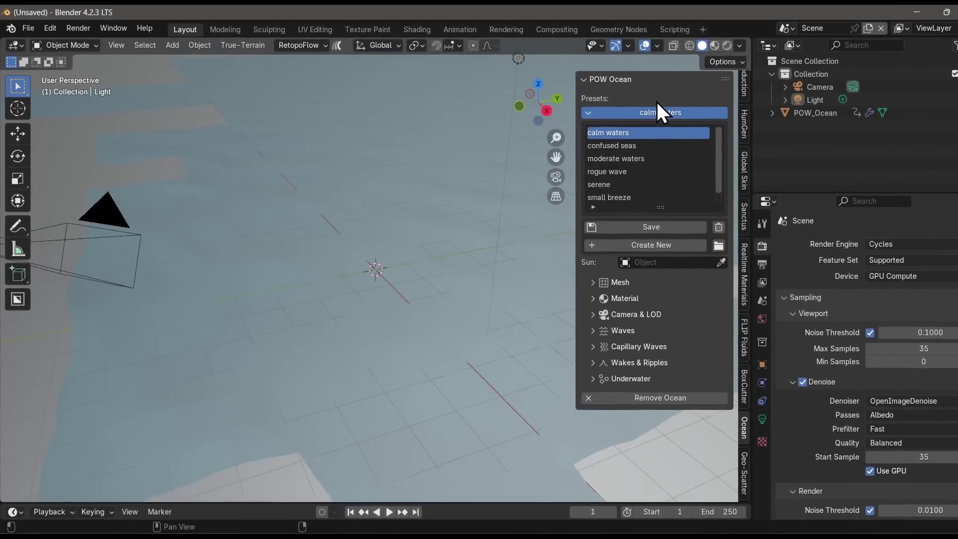
pyautogui.scroll(-5, 436, 297)
pyautogui.keyDown('shift'); pyautogui.moveTo(456, 278); pyautogui.dragTo(399, 368, button='middle'); pyautogui.keyUp('shift')
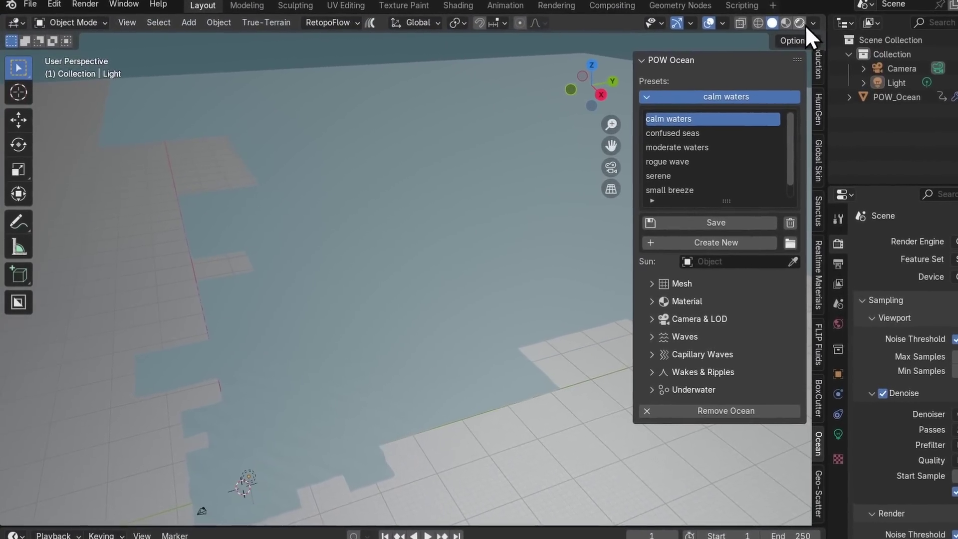
pyautogui.click(774, 32)
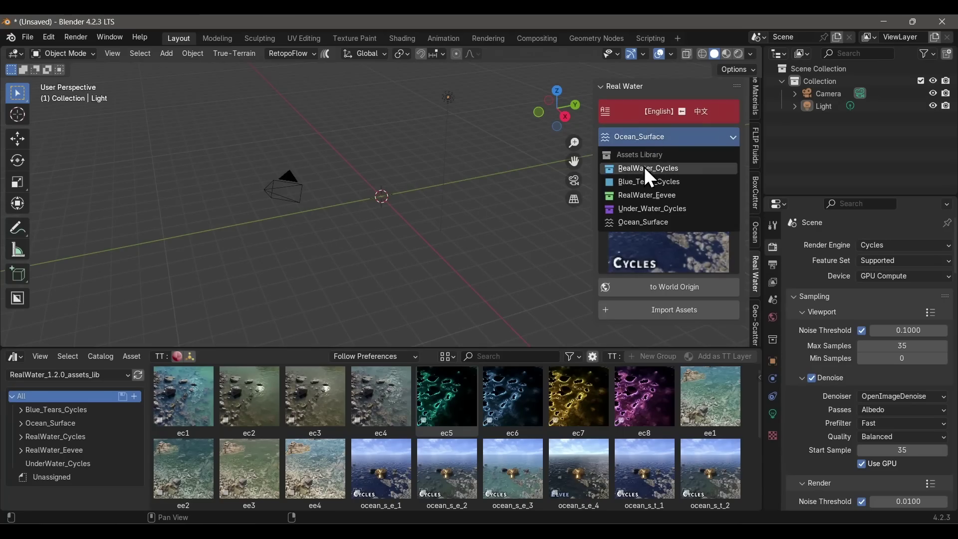
# Step: Apply the RealWater_Cycles water material and pick its fourth preview variant
pyautogui.click(643, 168)
pyautogui.click(647, 190)
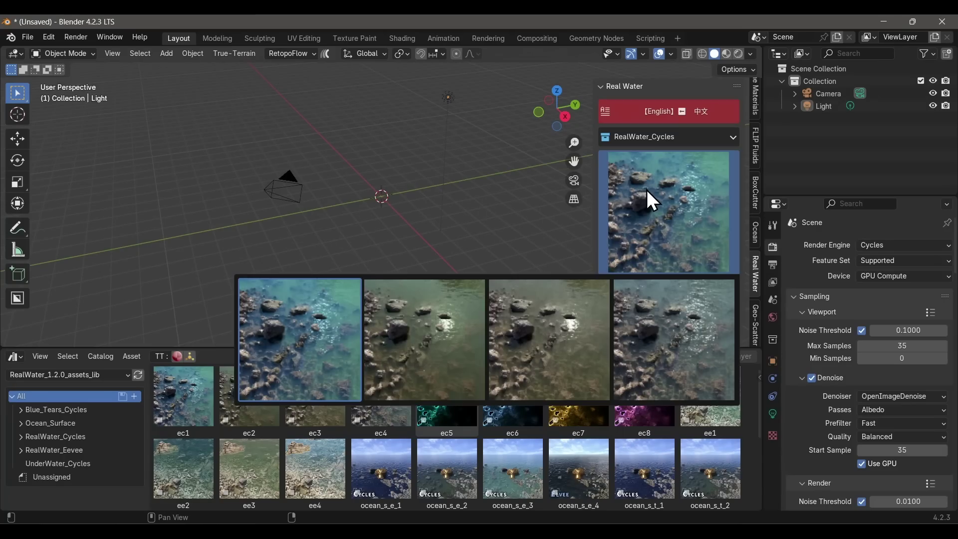
pyautogui.click(627, 329)
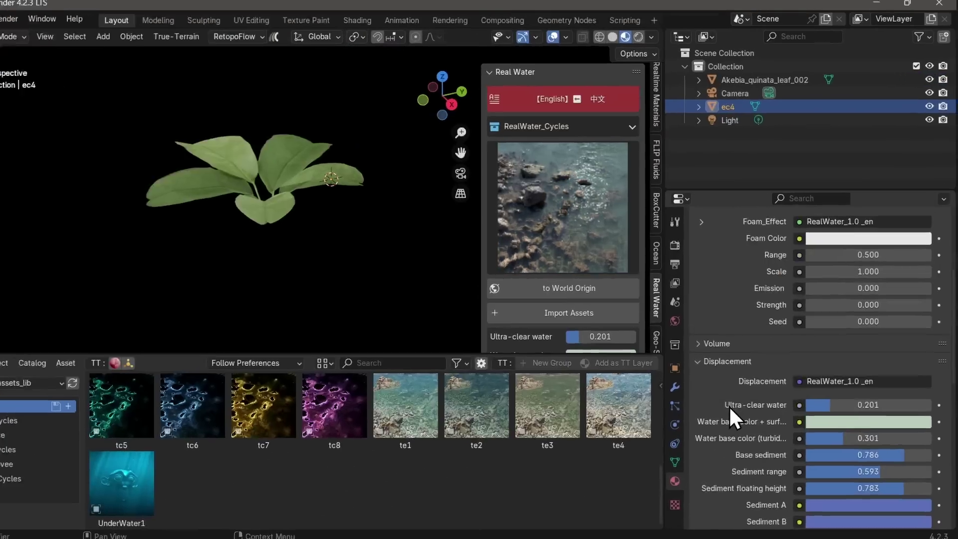
# Step: Scroll through the water material settings and drag the random seed value to a new number
pyautogui.scroll(-8, 734, 417)
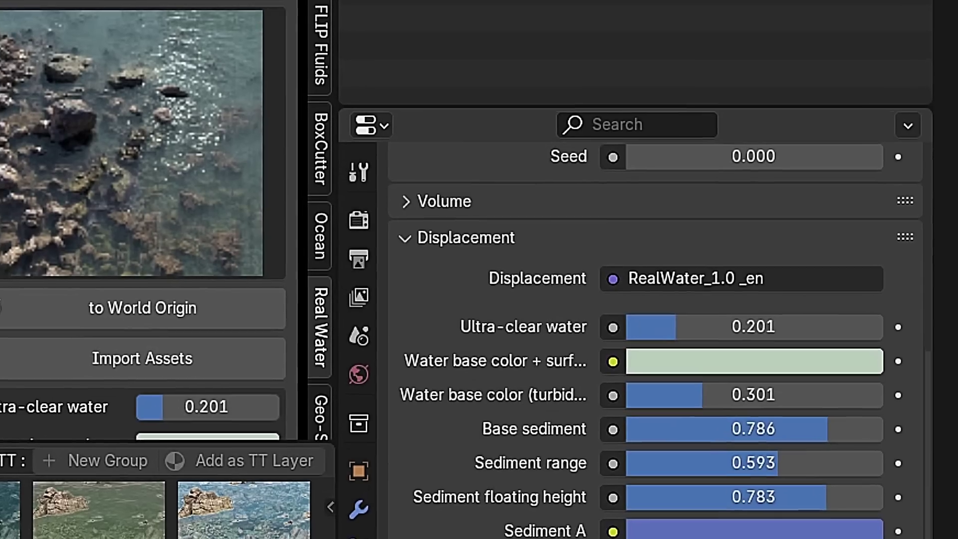
pyautogui.scroll(-10, 738, 340)
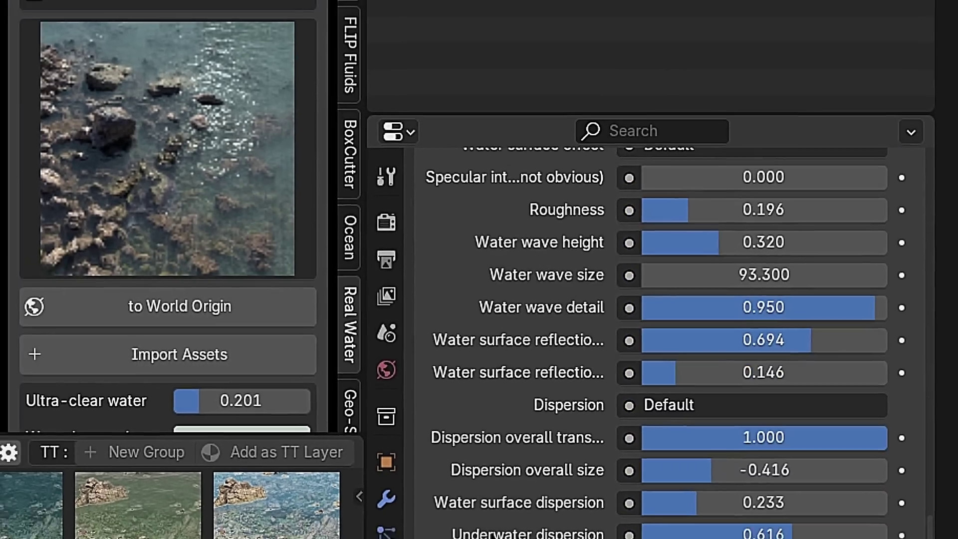
pyautogui.scroll(-2, 642, 471)
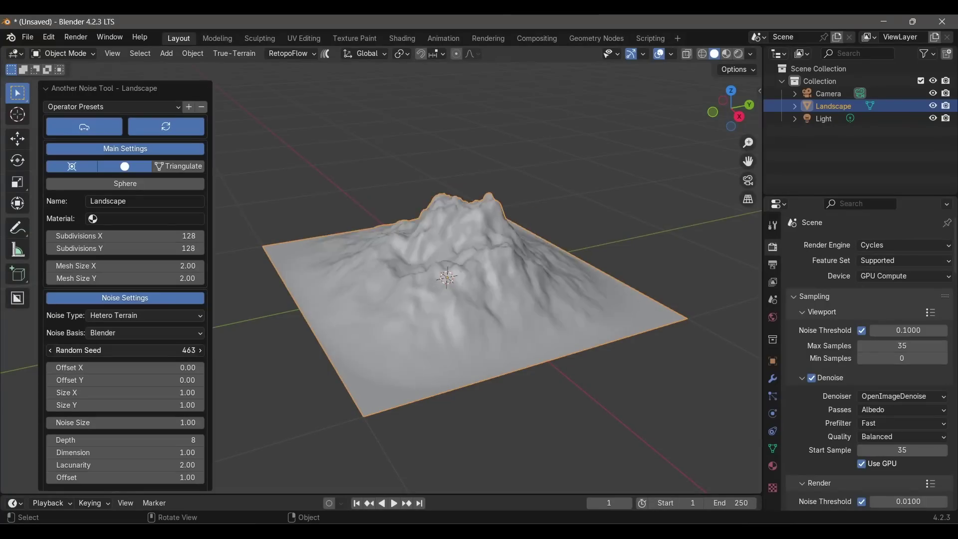
pyautogui.moveTo(125, 350); pyautogui.dragTo(200, 351)
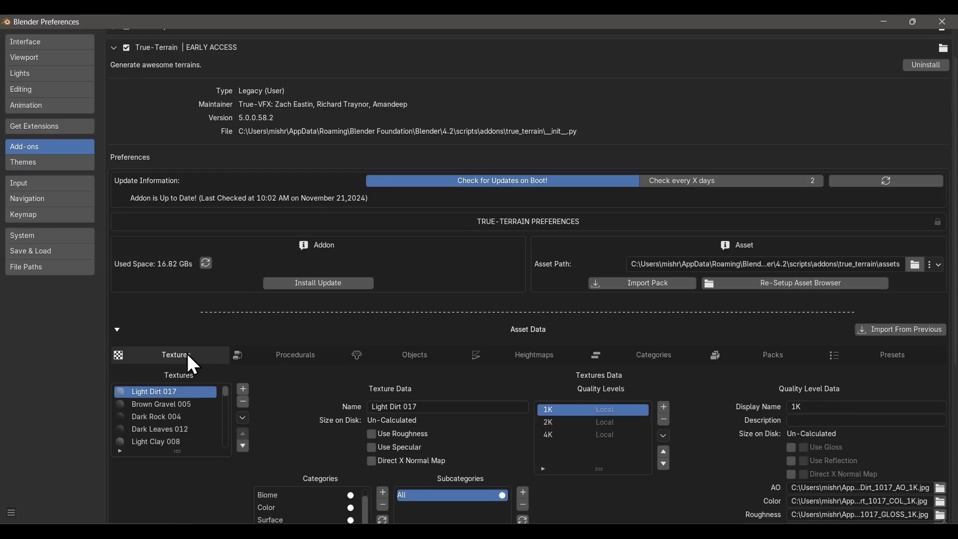
# Step: View True-Terrain's Procedurals, Objects, Heightmaps, Categories and Packs asset lists in preferences
pyautogui.click(287, 364)
pyautogui.click(422, 384)
pyautogui.click(546, 390)
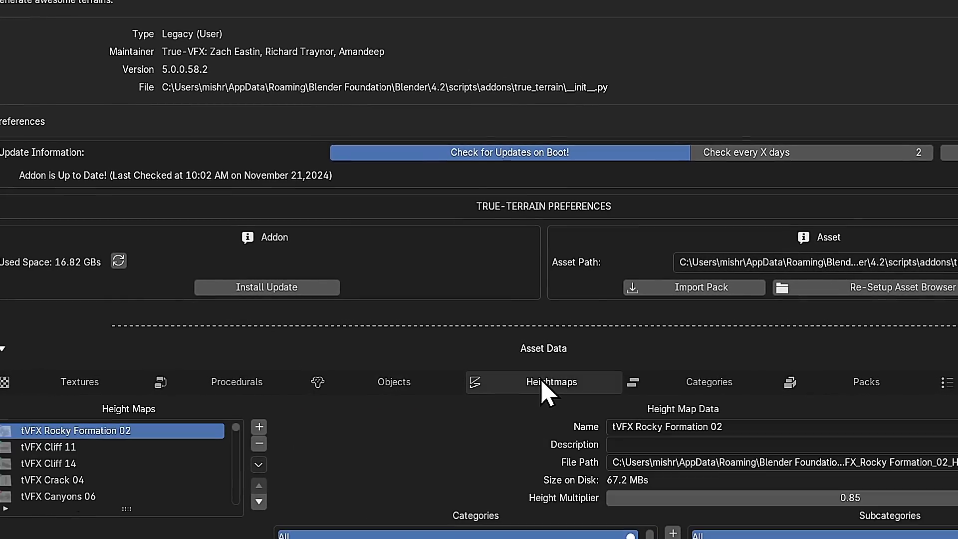
pyautogui.click(673, 388)
pyautogui.click(831, 382)
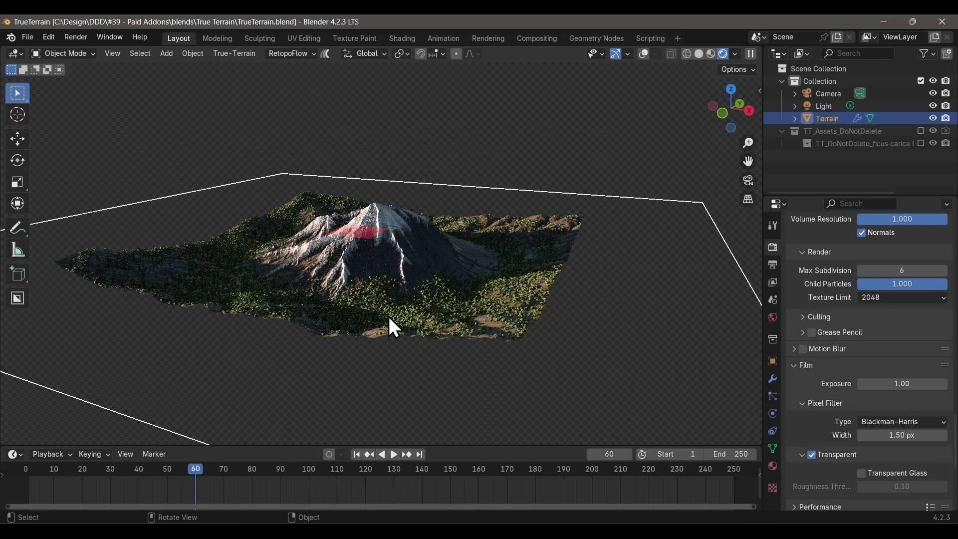
# Step: Orbit around the rendered mountain terrain with the numpad keys
pyautogui.press('KP_8')
pyautogui.press('KP_8')
pyautogui.press('KP_6')
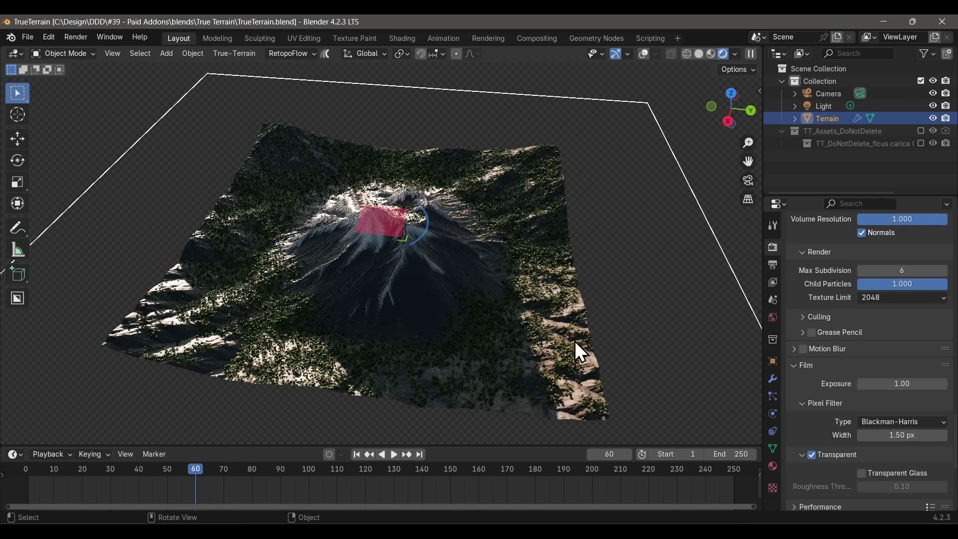
pyautogui.press('KP_2')
pyautogui.press('KP_2')
pyautogui.press('KP_4')
pyautogui.press('KP_4')
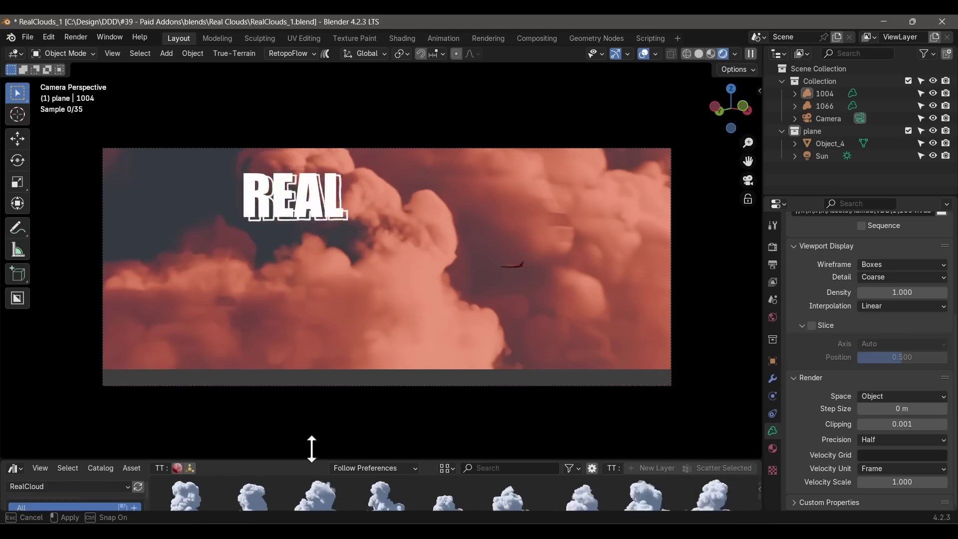
# Step: Enlarge the Asset Browser, scroll the cloud assets, and place the Cloud_Generator asset into the scene
pyautogui.moveTo(311, 448); pyautogui.dragTo(315, 344)
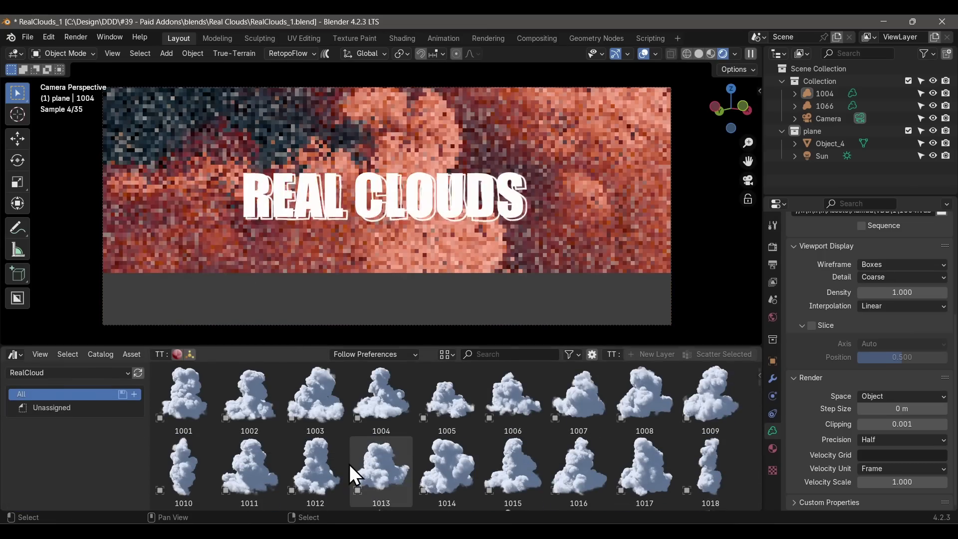
pyautogui.scroll(-8, 349, 464)
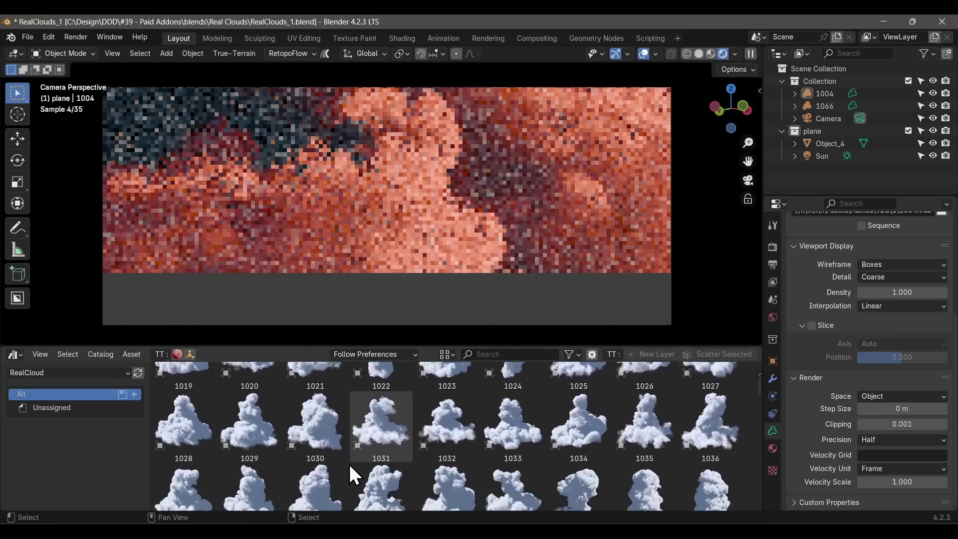
pyautogui.scroll(-8, 349, 464)
pyautogui.moveTo(315, 472); pyautogui.dragTo(369, 164)
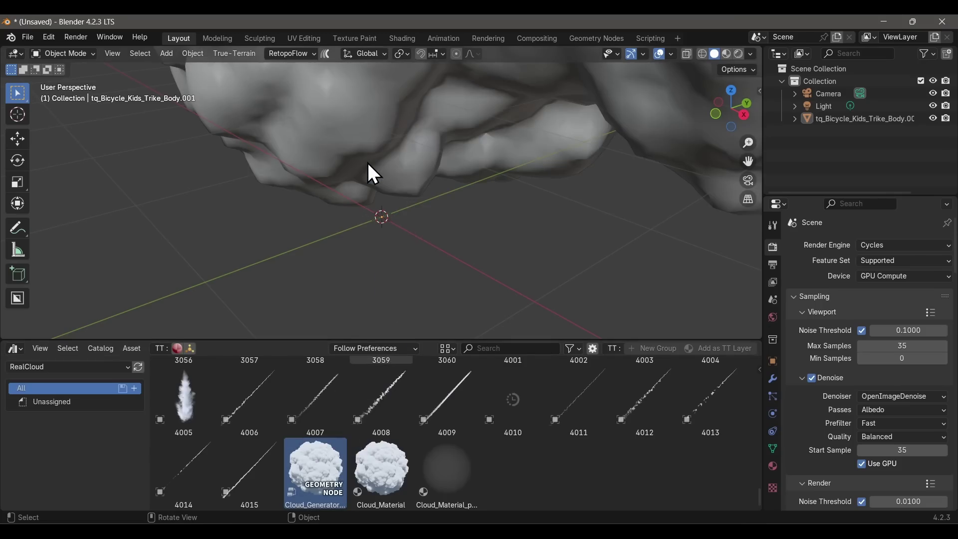
pyautogui.scroll(-5, 367, 164)
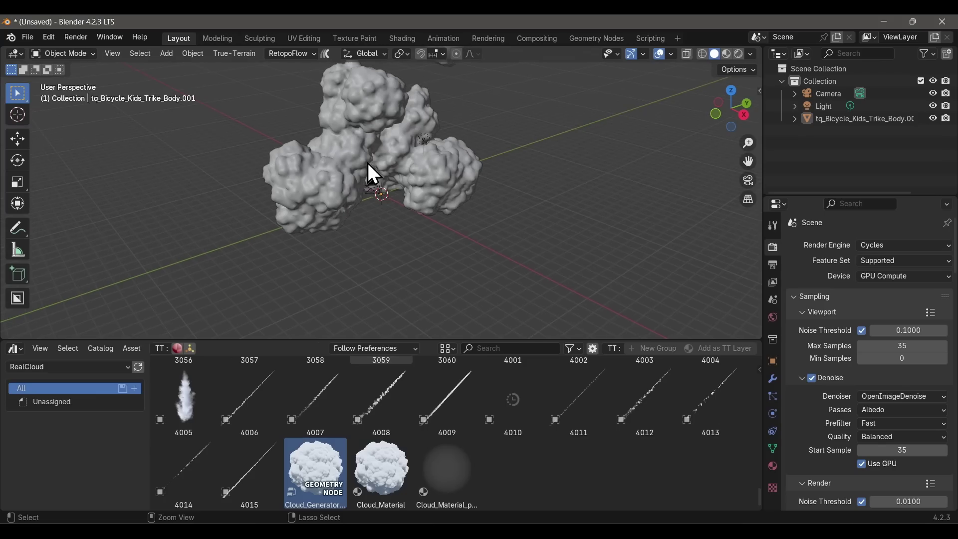
pyautogui.hscroll(-5, 373, 174)
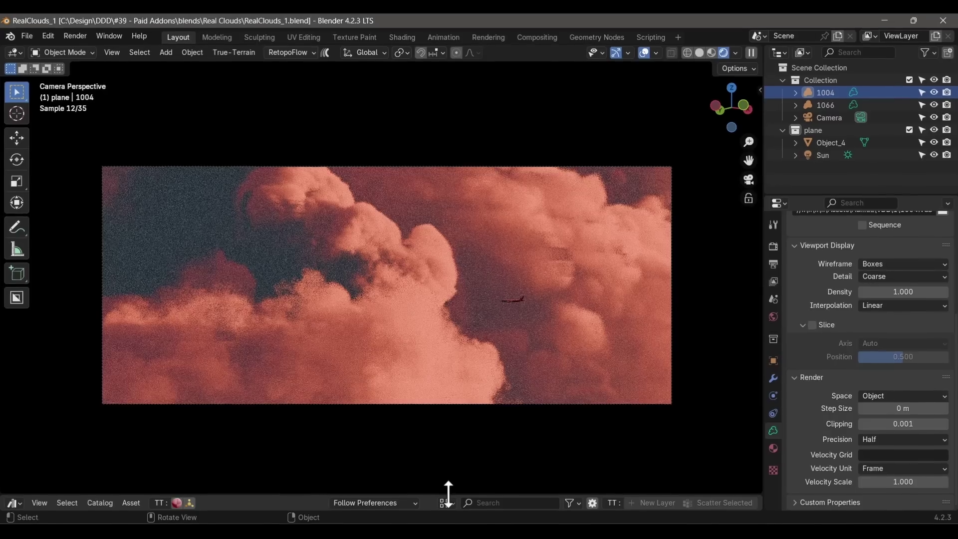
# Step: Make the asset library taller, scroll through explosion and cloud-letter assets, then orbit the viewport
pyautogui.moveTo(449, 494); pyautogui.dragTo(468, 336)
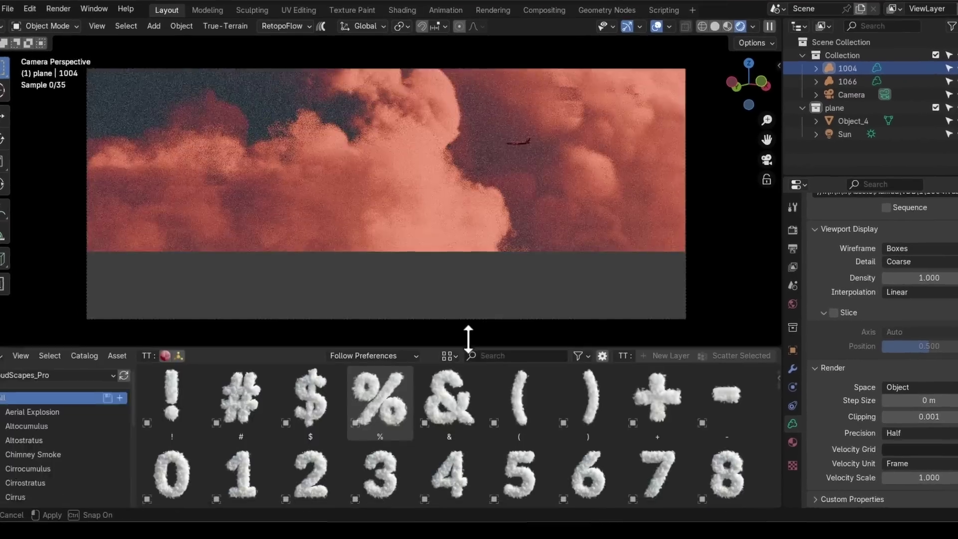
pyautogui.moveTo(498, 192); pyautogui.dragTo(498, 124)
pyautogui.scroll(-10, 485, 377)
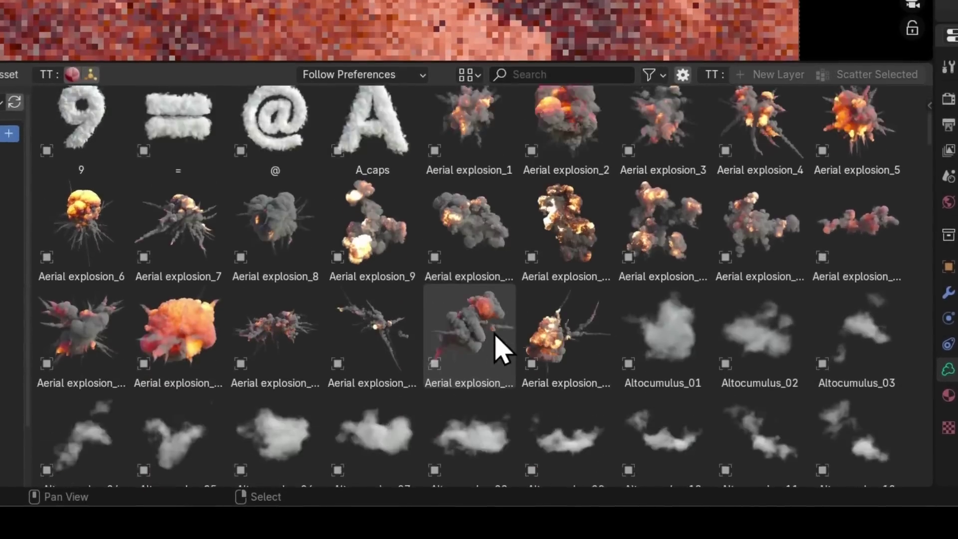
pyautogui.scroll(-20, 499, 349)
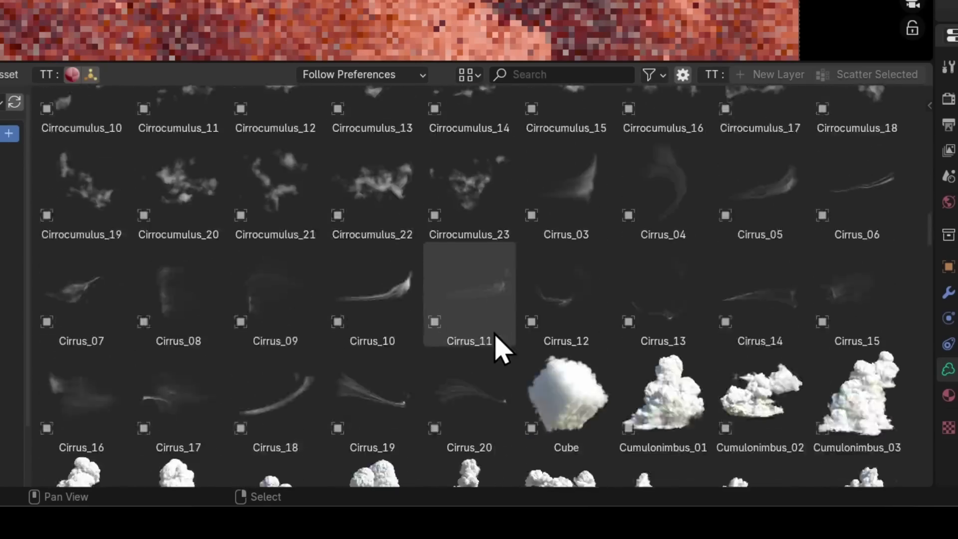
pyautogui.scroll(-20, 499, 350)
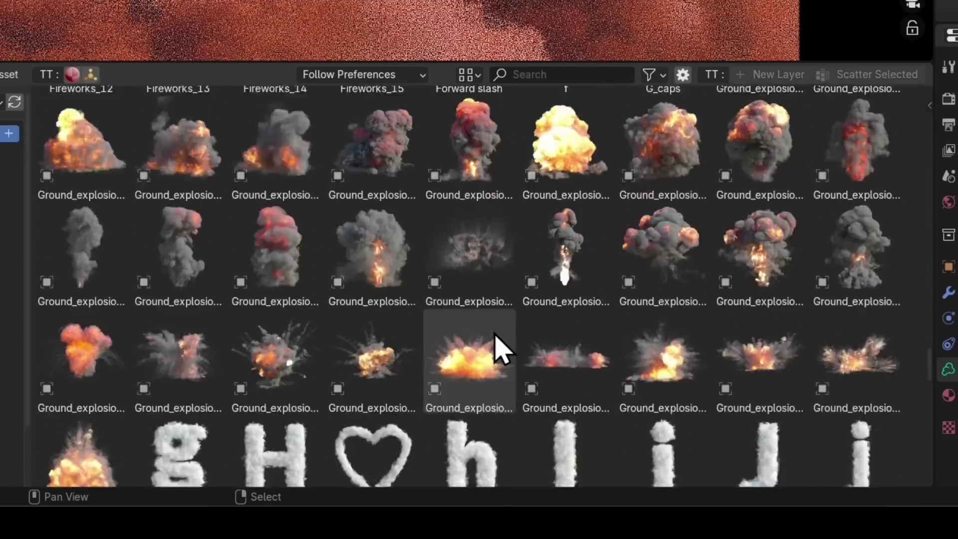
pyautogui.scroll(-20, 495, 334)
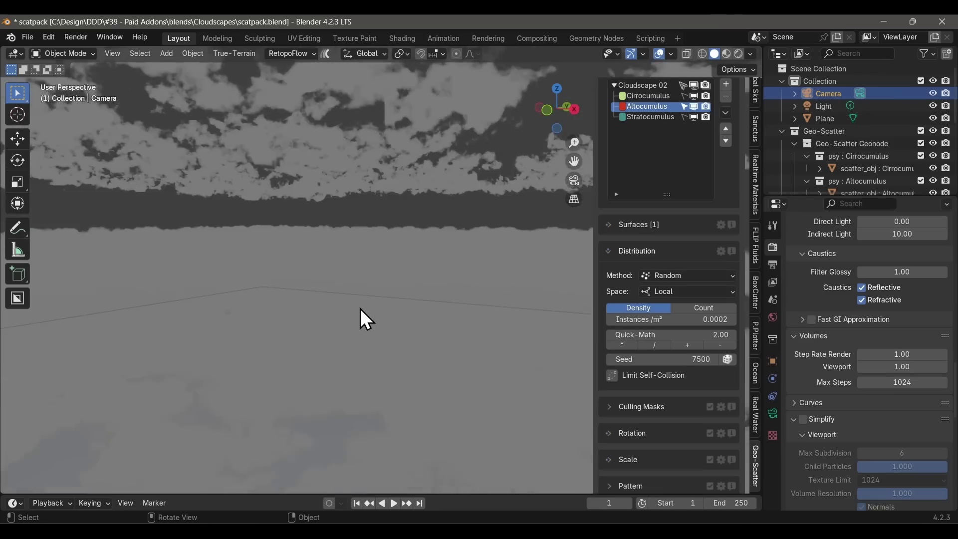
pyautogui.press('KP_8')
pyautogui.press('KP_8')
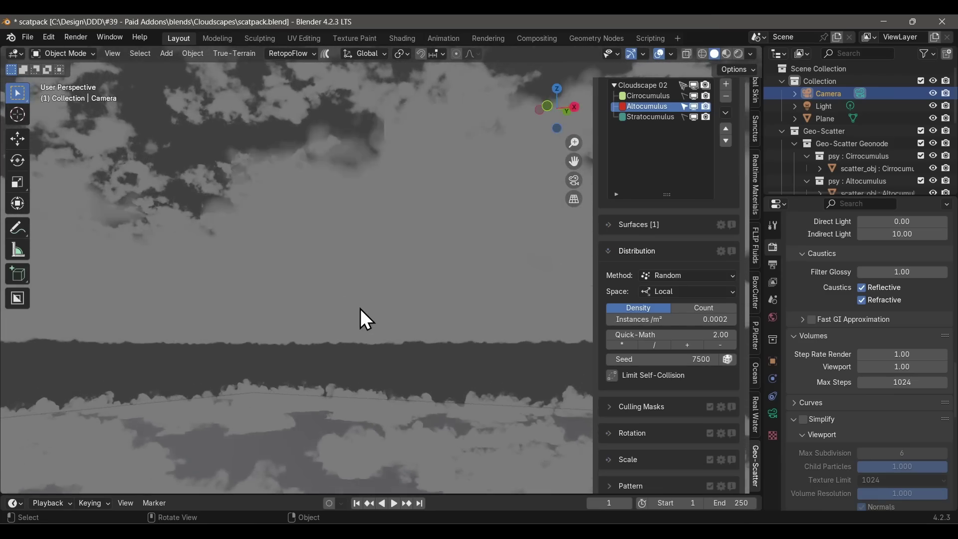
# Step: Switch to the camera view with Rendered shading and render the cloudscape with F12
pyautogui.press('KP_0')
pyautogui.press('z')
pyautogui.press('8')
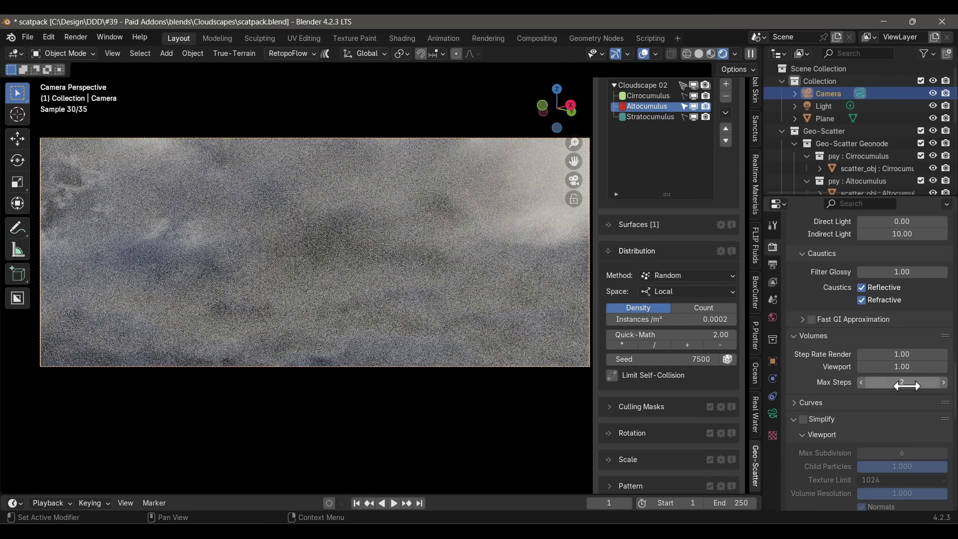
pyautogui.press('F12')
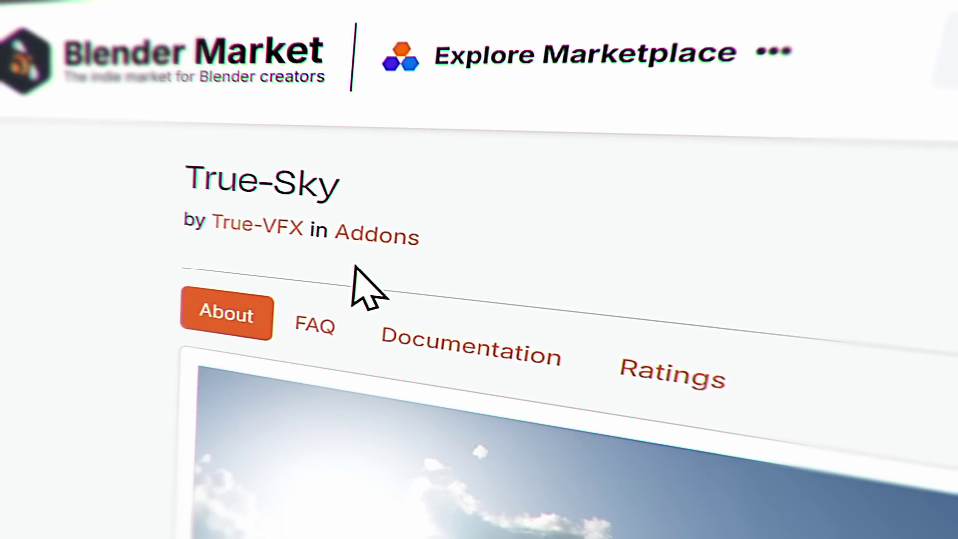
# Step: Apply the Default sky preset and the Altostratus Translucidus cloud preset in True-Sky
pyautogui.click(648, 210)
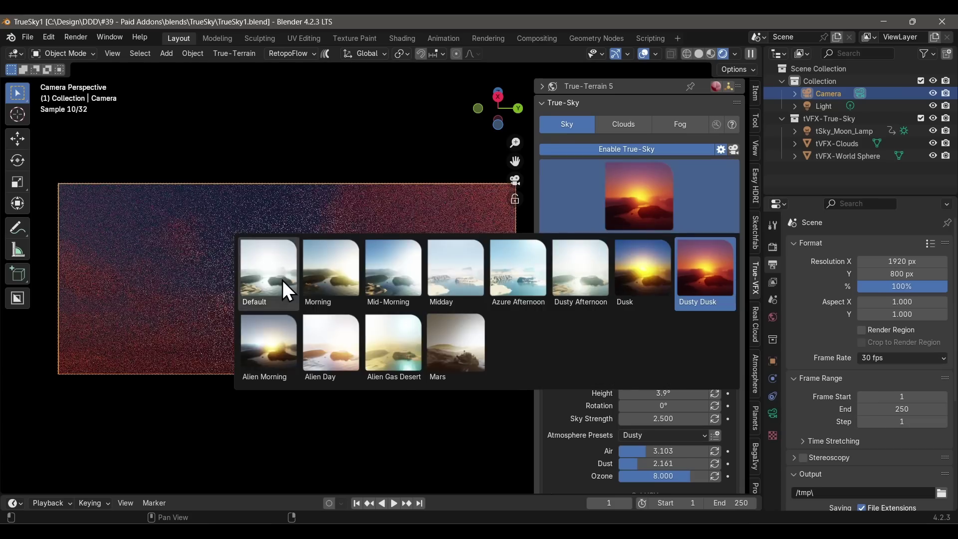
pyautogui.click(282, 280)
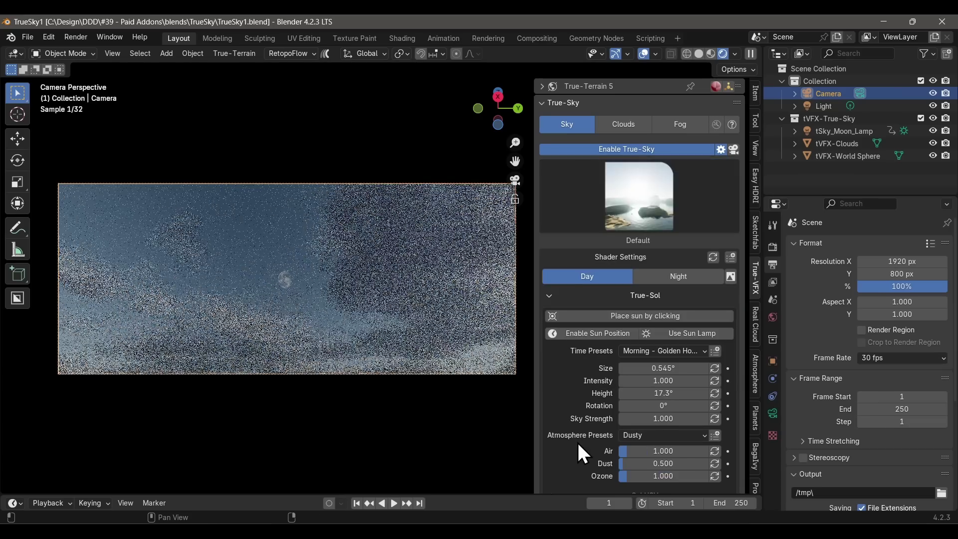
pyautogui.scroll(-10, 577, 442)
pyautogui.scroll(10, 577, 441)
pyautogui.click(613, 127)
pyautogui.click(646, 223)
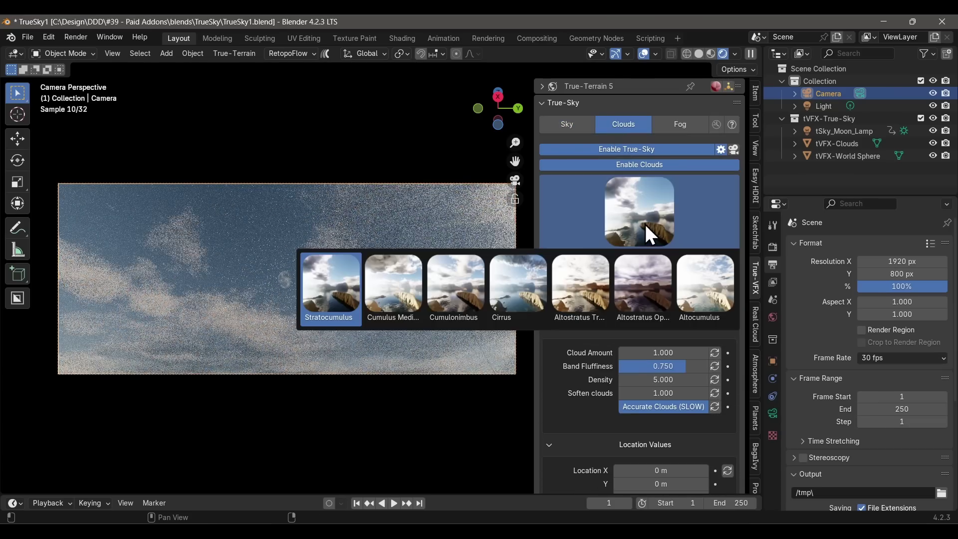
pyautogui.click(578, 290)
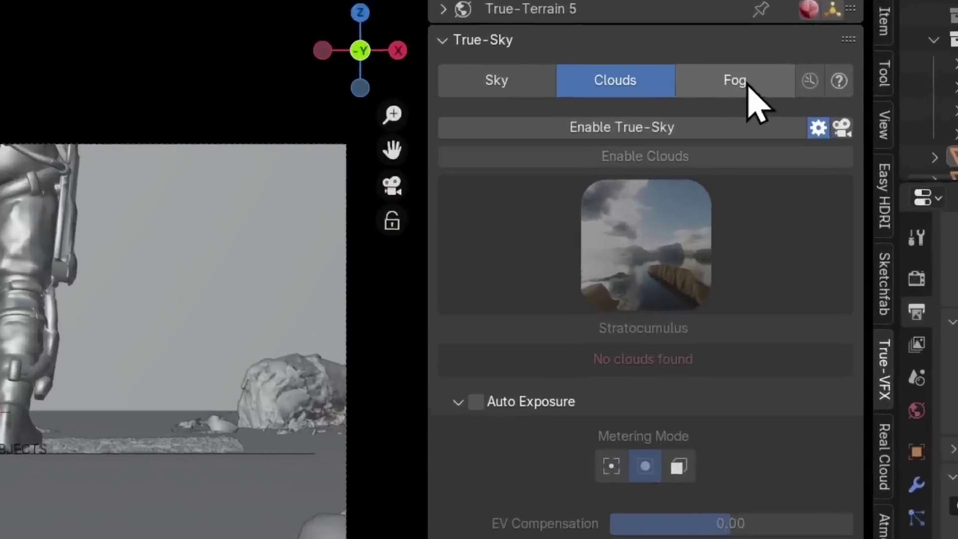
# Step: Preview the fog settings in Rendered shading and render the final image with F12
pyautogui.click(668, 124)
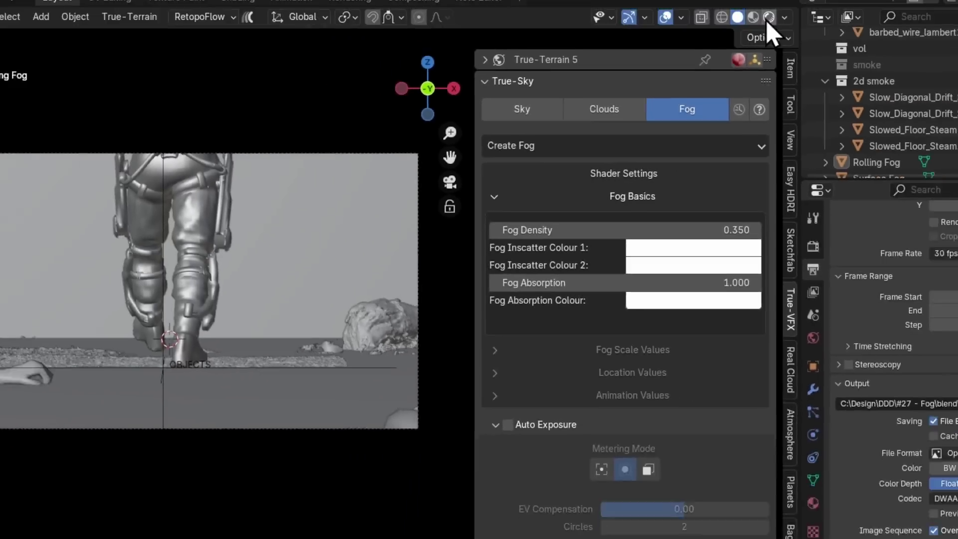
pyautogui.click(709, 53)
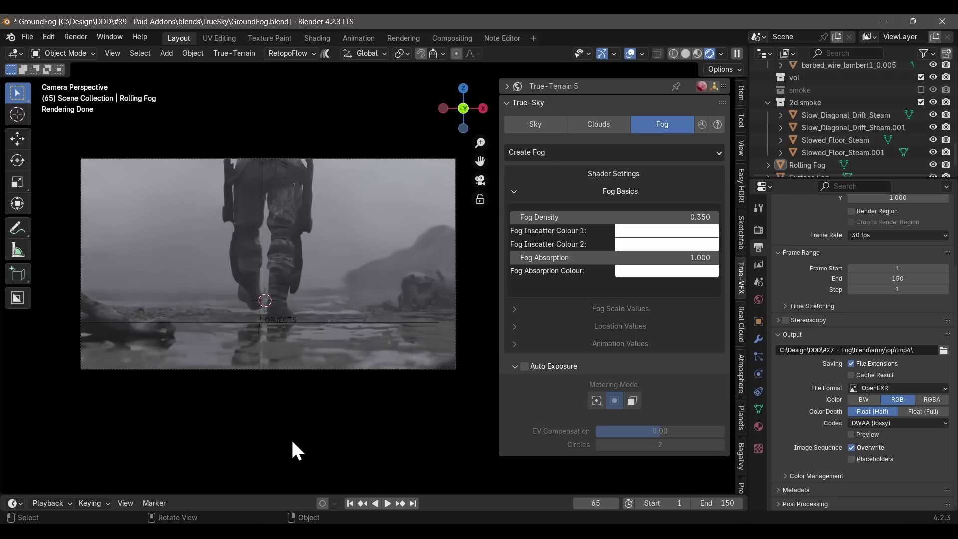
pyautogui.press('F12')
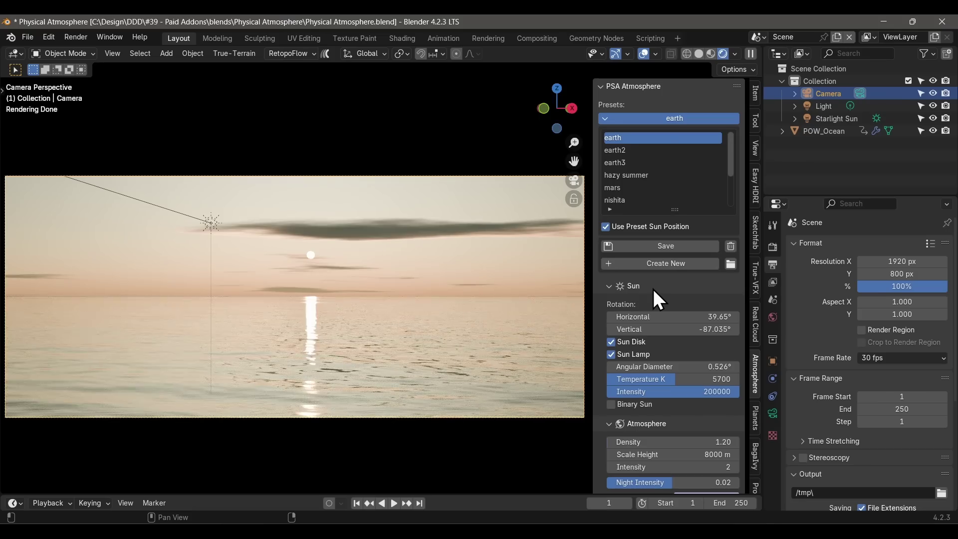
# Step: Try the earth2, earth3, hazy summer and mars atmosphere presets, then scroll through the Clouds and Object Fog settings
pyautogui.click(623, 149)
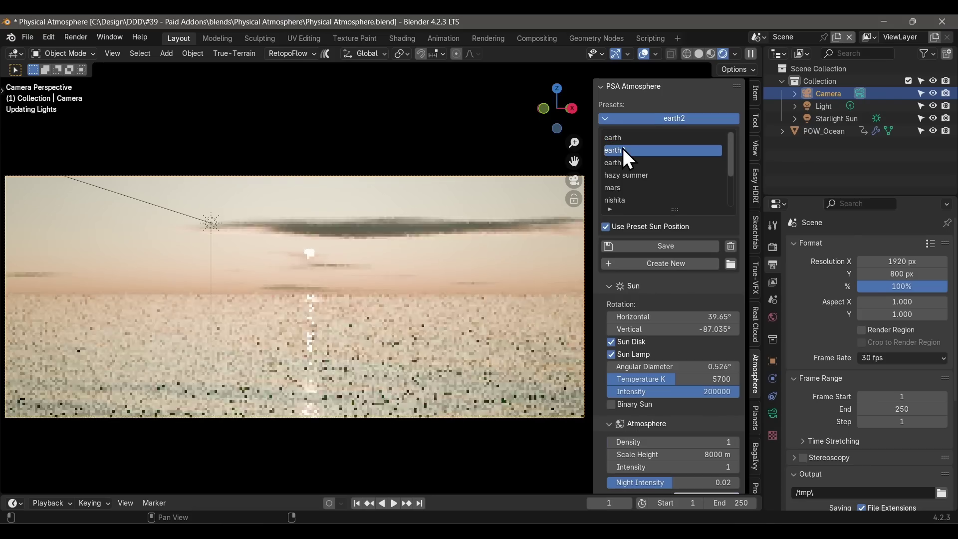
pyautogui.click(621, 162)
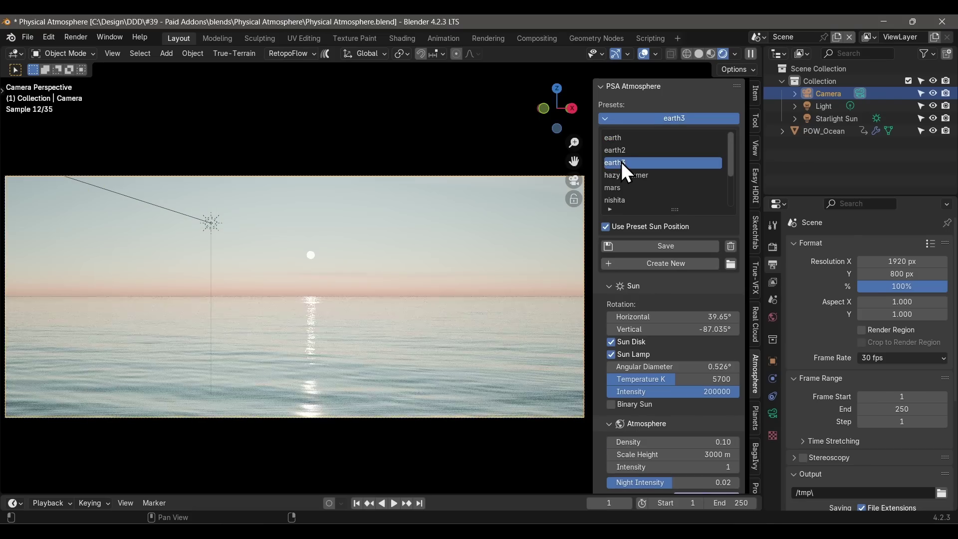
pyautogui.click(627, 174)
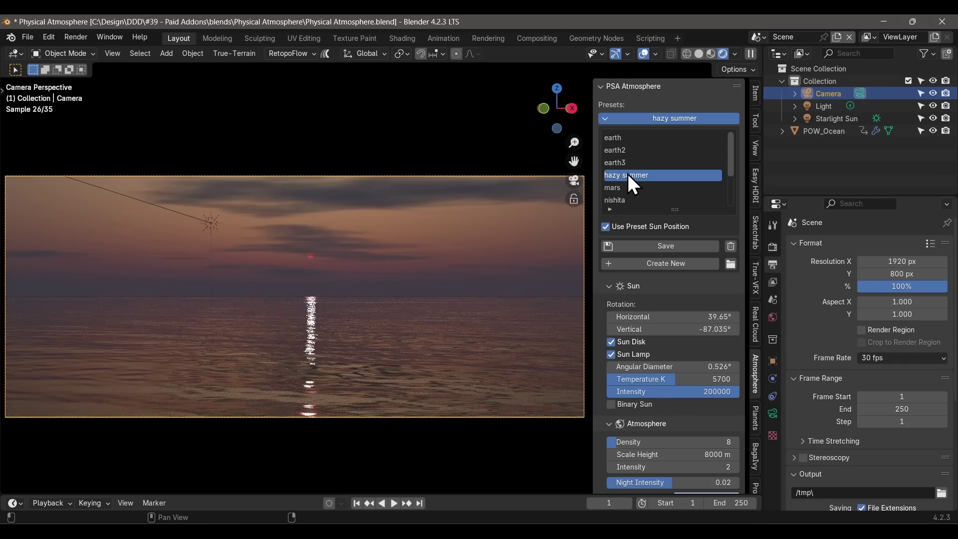
pyautogui.click(624, 187)
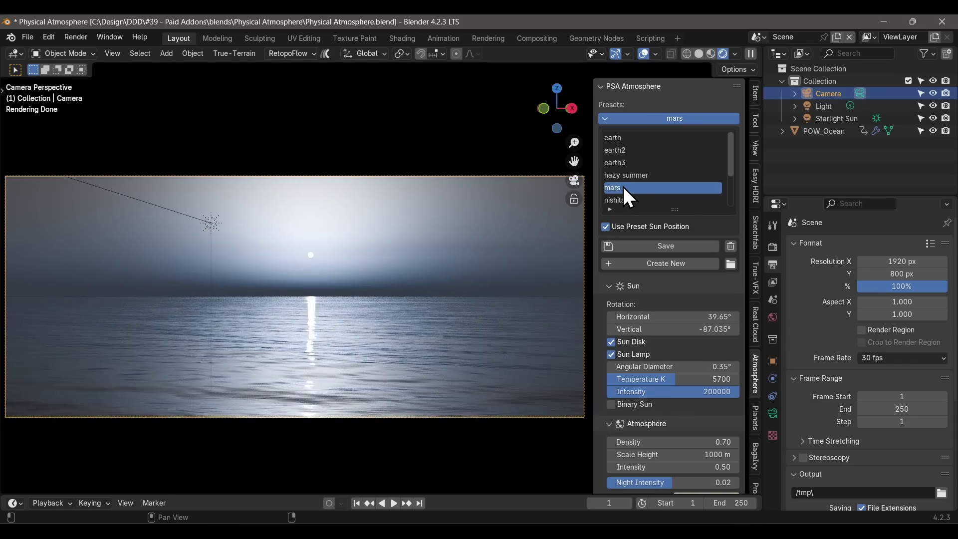
pyautogui.scroll(-15, 660, 322)
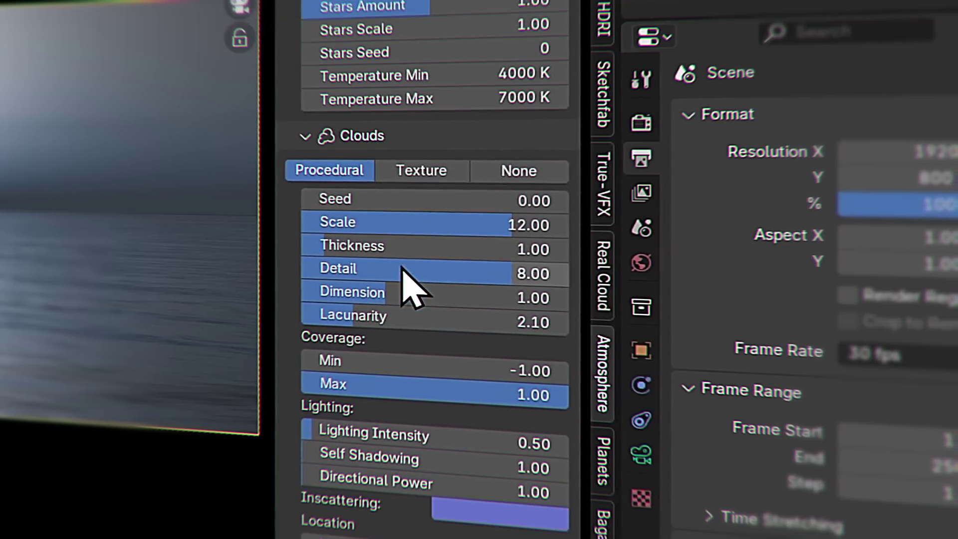
pyautogui.scroll(-10, 410, 287)
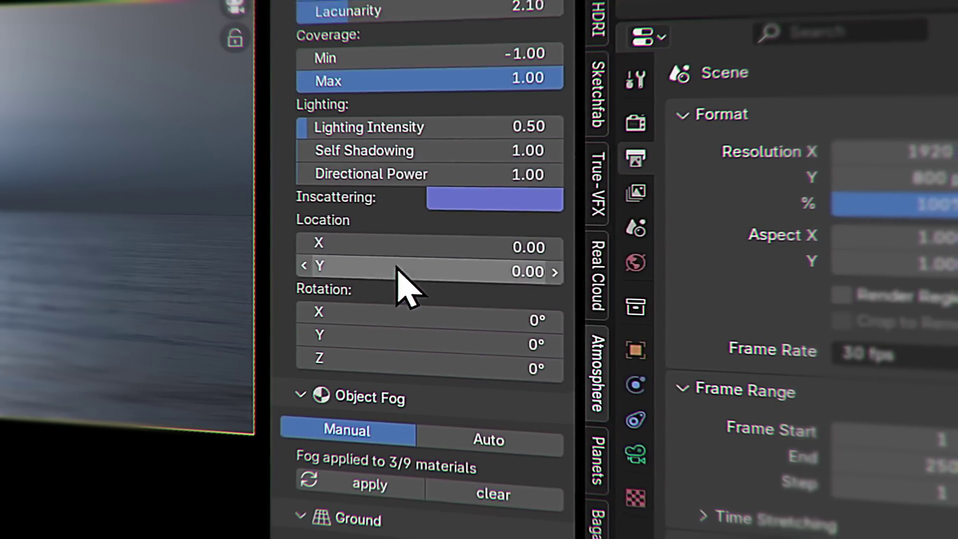
pyautogui.scroll(-8, 409, 288)
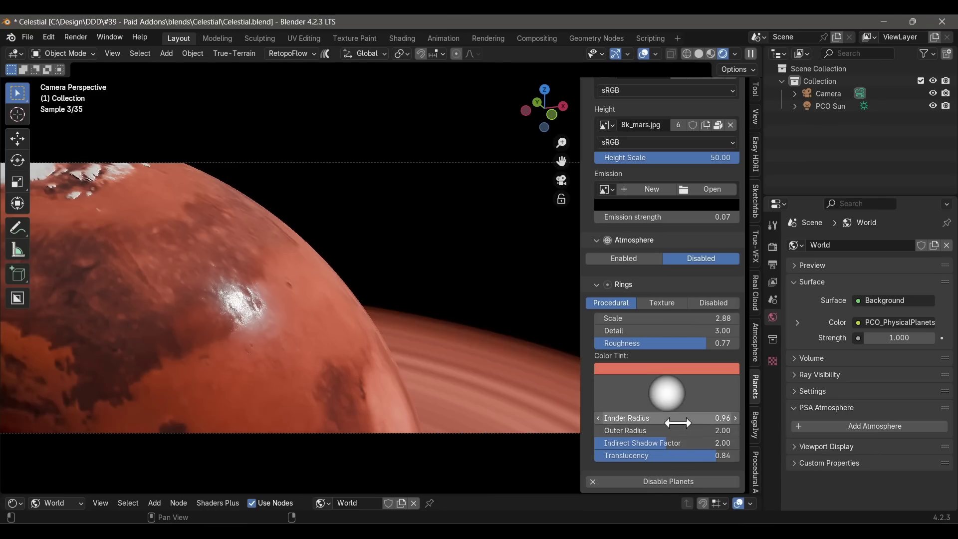
# Step: Set the rings' outer radius to 3.05 and scale to 4.77, page through product previews, and open botaniq's spawner
pyautogui.moveTo(659, 430); pyautogui.dragTo(645, 464)
pyautogui.moveTo(664, 318); pyautogui.dragTo(650, 469)
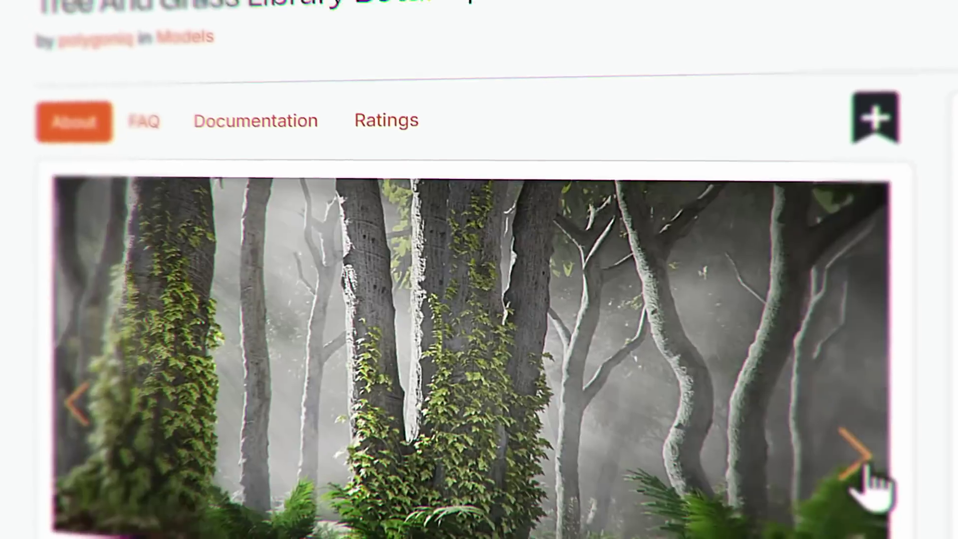
pyautogui.click(868, 476)
pyautogui.click(881, 497)
pyautogui.click(882, 494)
pyautogui.click(882, 494)
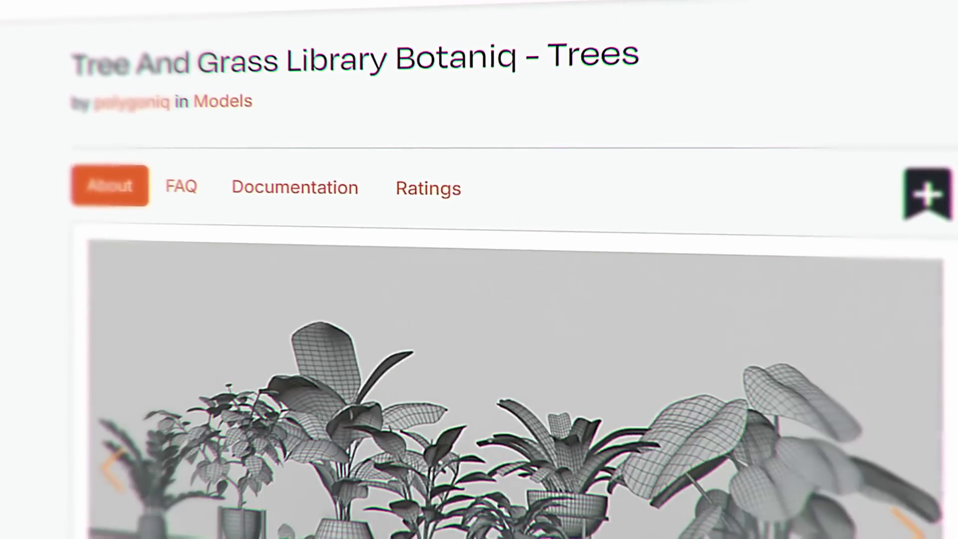
pyautogui.click(883, 494)
pyautogui.click(883, 494)
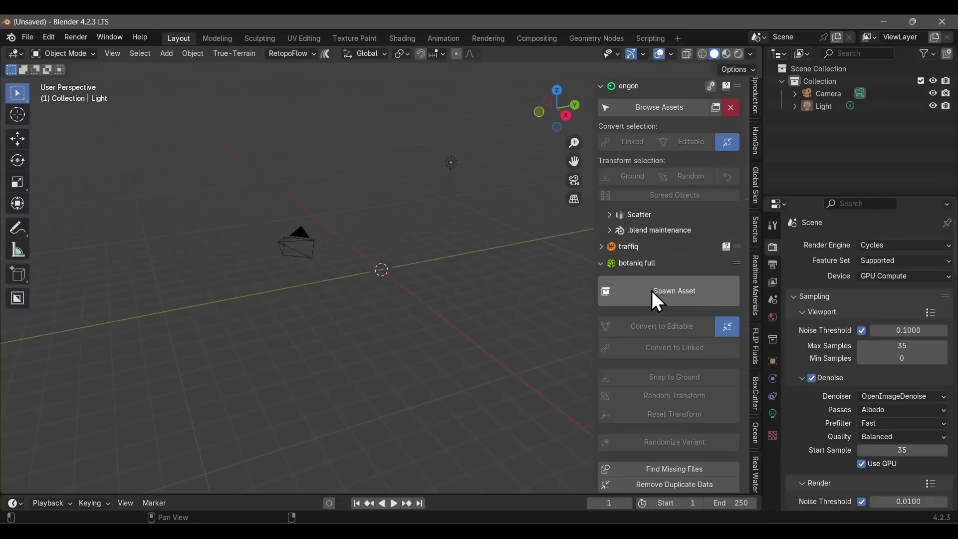
pyautogui.click(652, 290)
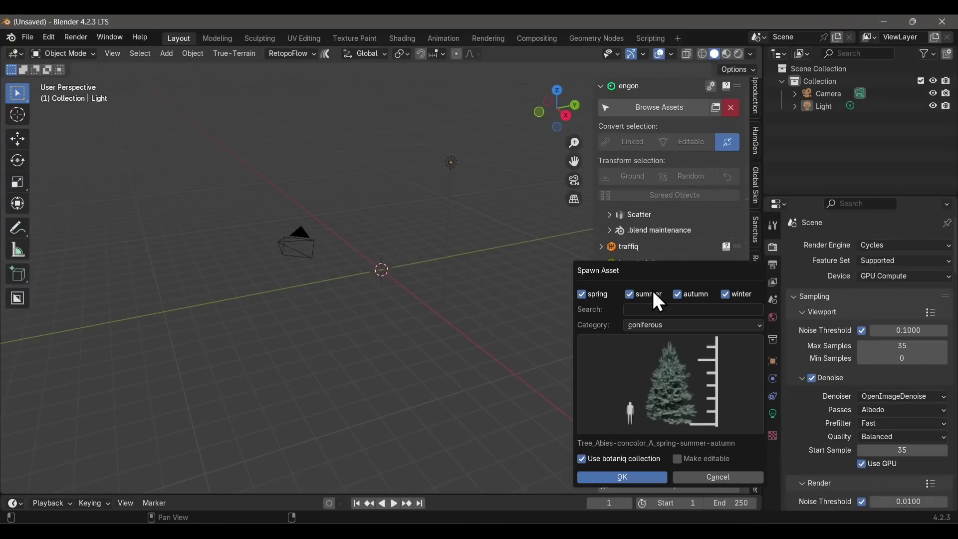
# Step: Pick a coniferous tree from botaniq's thumbnail grid and spray-paint conifers across the ground
pyautogui.click(674, 351)
pyautogui.moveTo(651, 31)
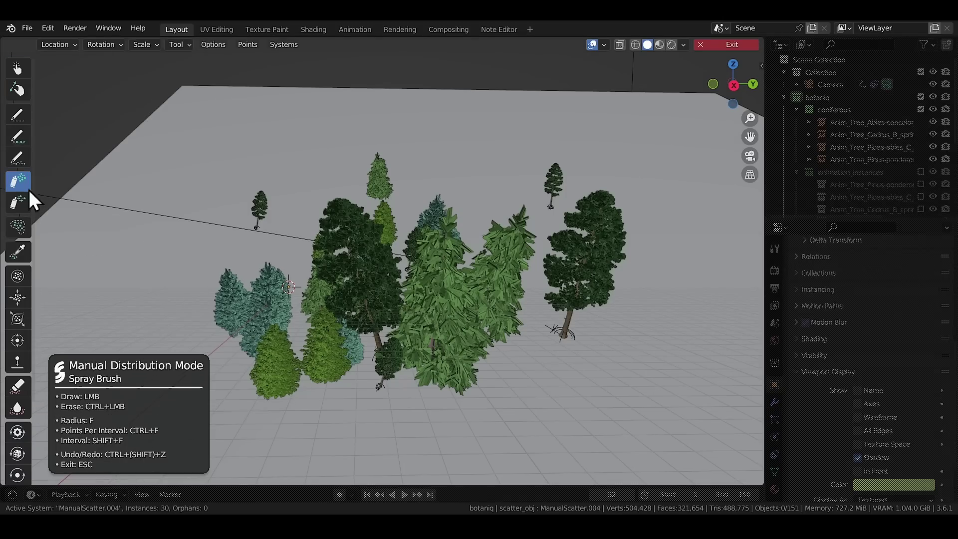
pyautogui.moveTo(625, 359)
pyautogui.mouseDown()
pyautogui.moveTo(597, 407)
pyautogui.moveTo(520, 430)
pyautogui.moveTo(433, 441)
pyautogui.moveTo(283, 411)
pyautogui.mouseUp()
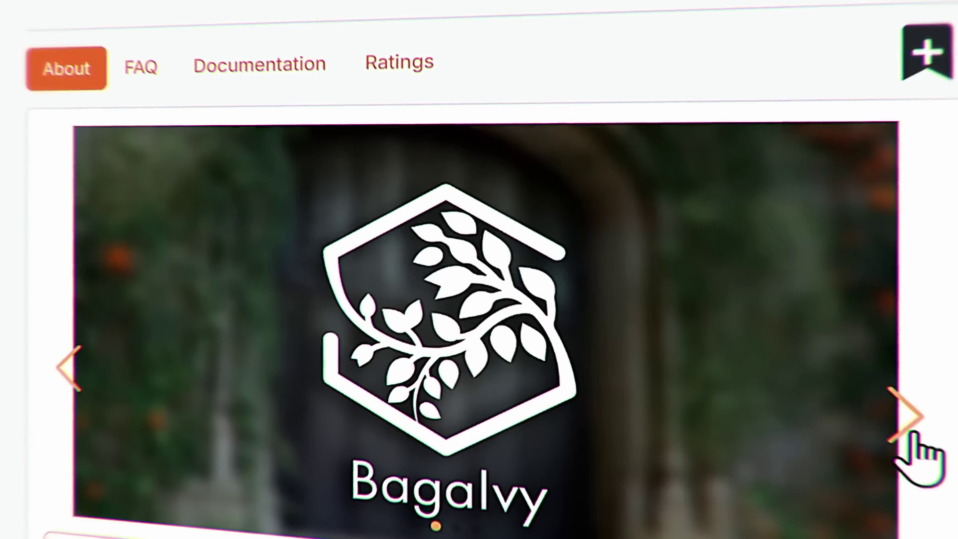
# Step: Advance the Bagalvy product carousel to its next preview image
pyautogui.click(907, 436)
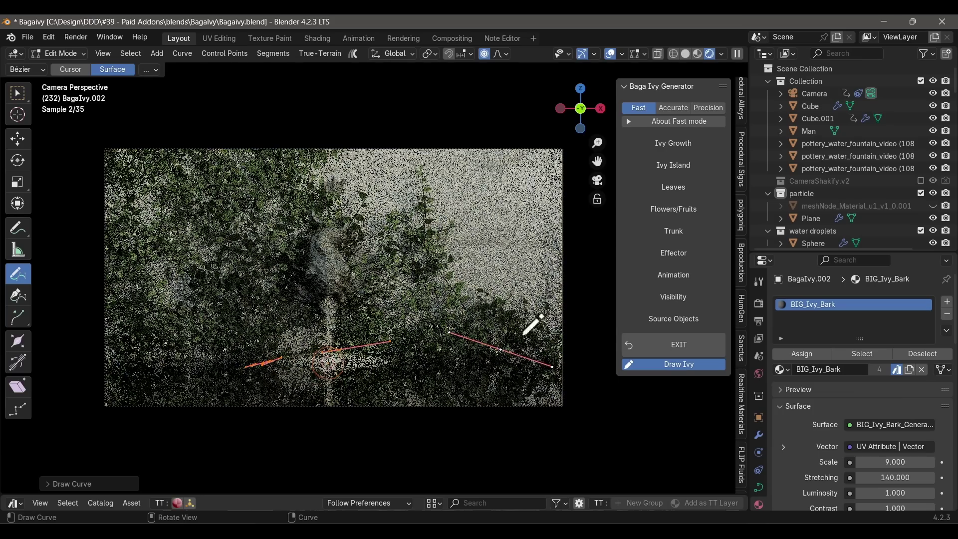
# Step: Draw an ivy stroke across the fountain wall, then page through the Procedural Alleys preview images
pyautogui.moveTo(499, 353); pyautogui.dragTo(580, 253)
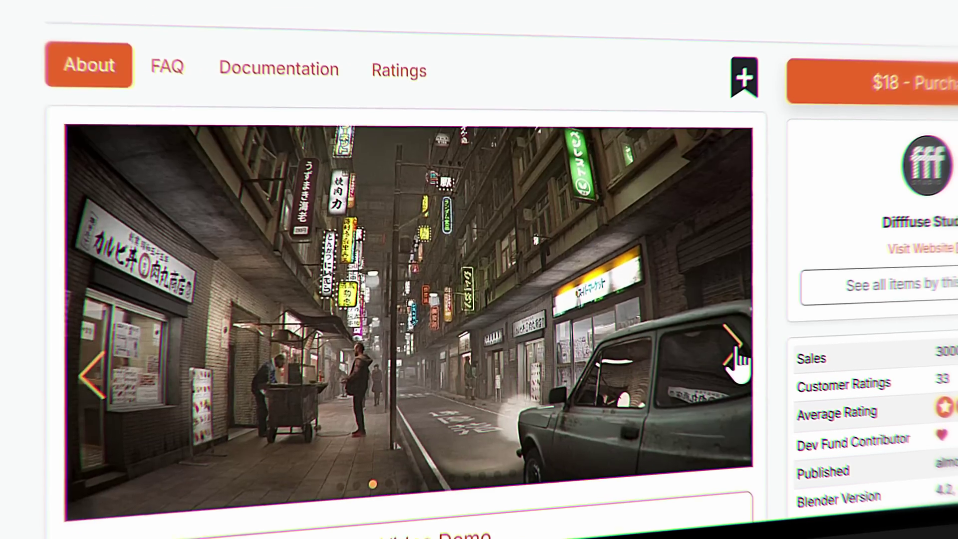
pyautogui.click(737, 344)
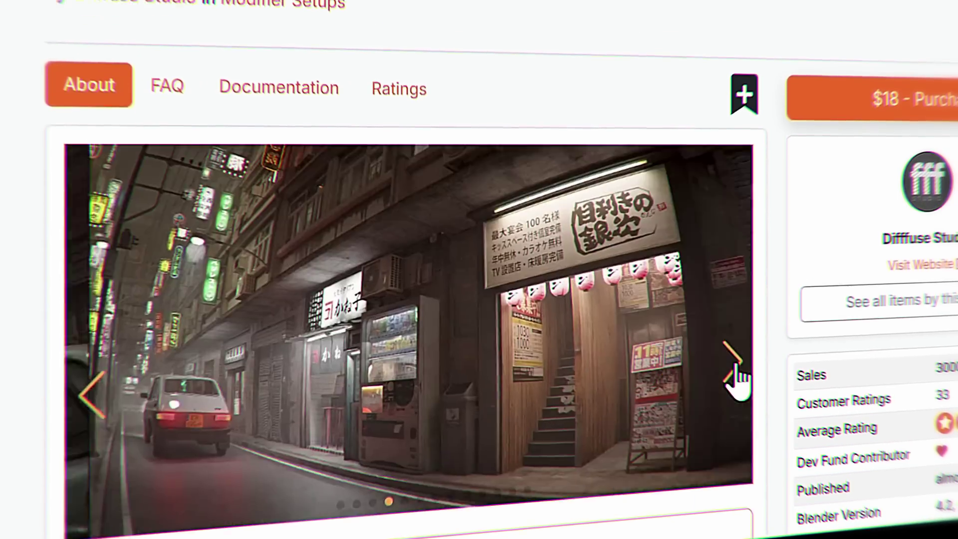
pyautogui.click(737, 344)
pyautogui.click(737, 400)
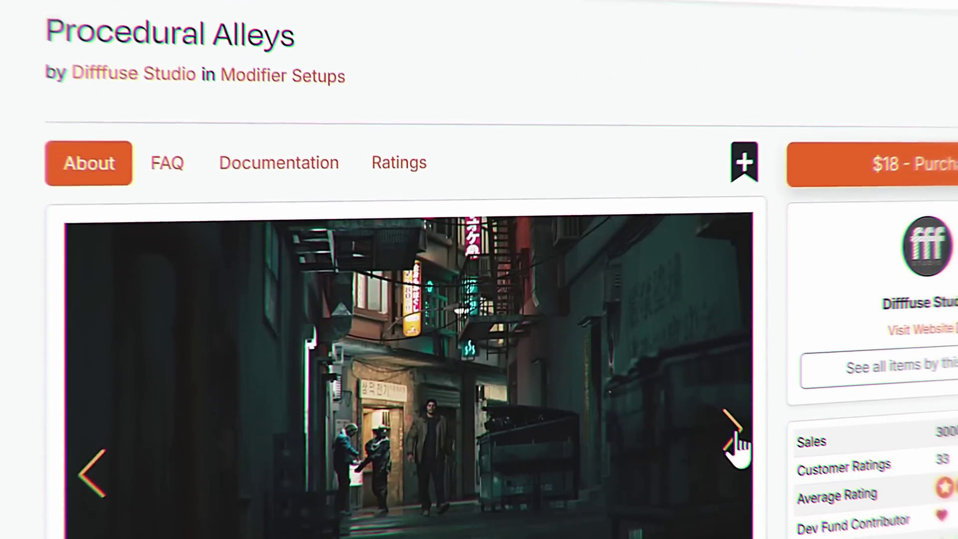
pyautogui.click(736, 399)
pyautogui.click(737, 399)
pyautogui.click(736, 469)
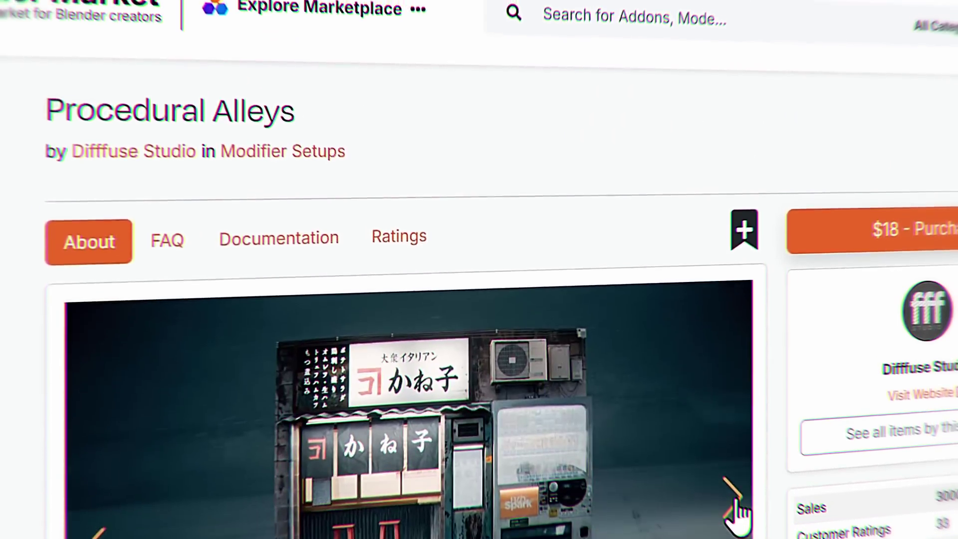
pyautogui.click(736, 470)
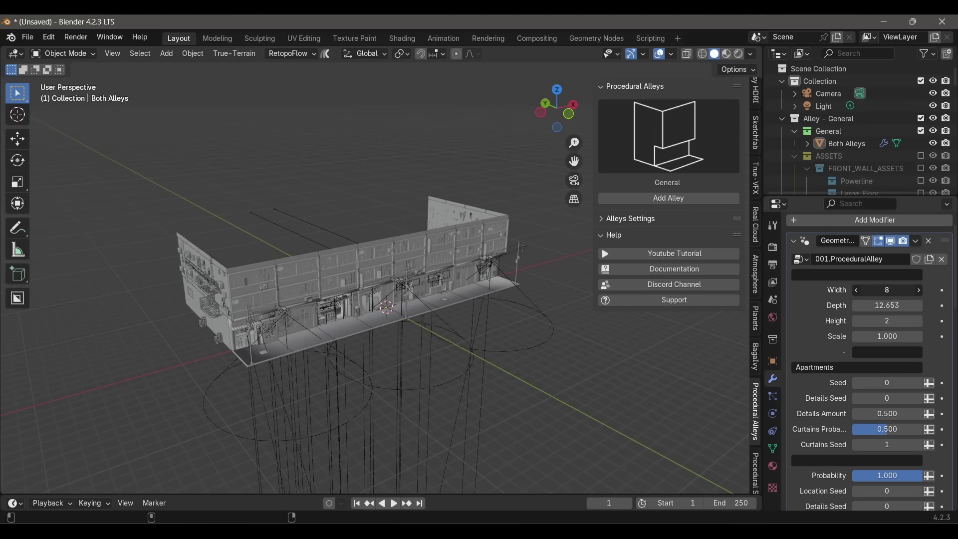
# Step: Set the alley building height to 8, then 45, and the front alley height to 12
pyautogui.hotkey('ctrl', 'c')
pyautogui.hotkey('ctrl', 'v')
pyautogui.moveTo(888, 321); pyautogui.dragTo(924, 321)
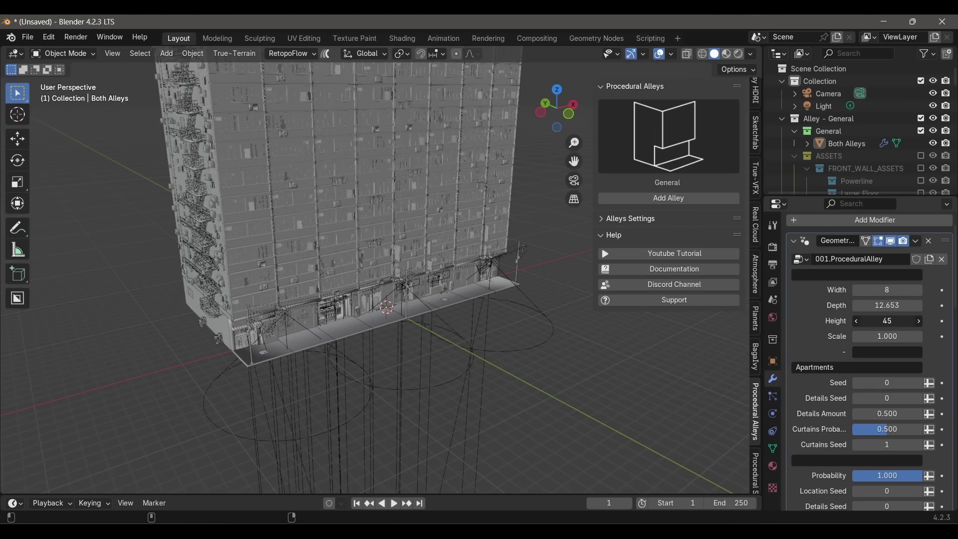
pyautogui.keyDown('ctrl'); pyautogui.scroll(-4, 572, 364); pyautogui.keyUp('ctrl')
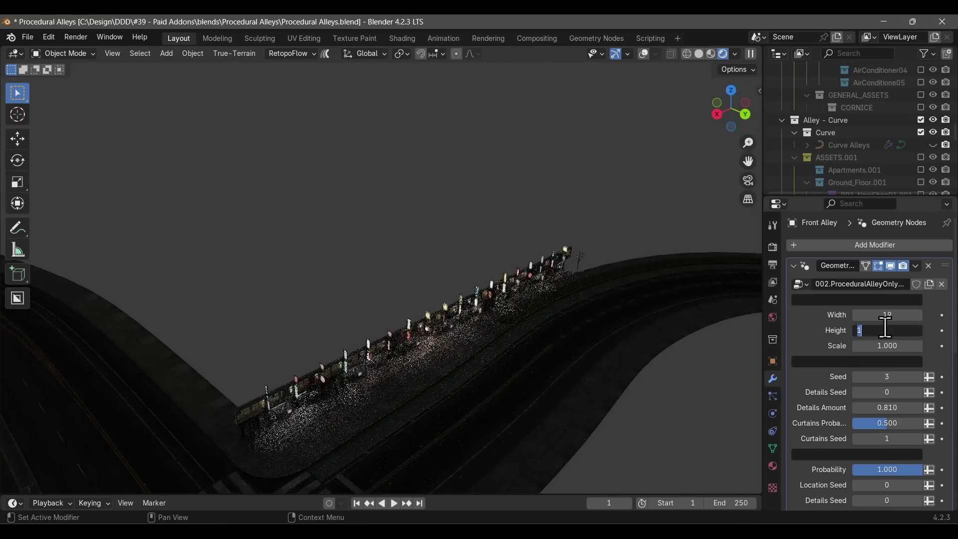
pyautogui.press('Return')
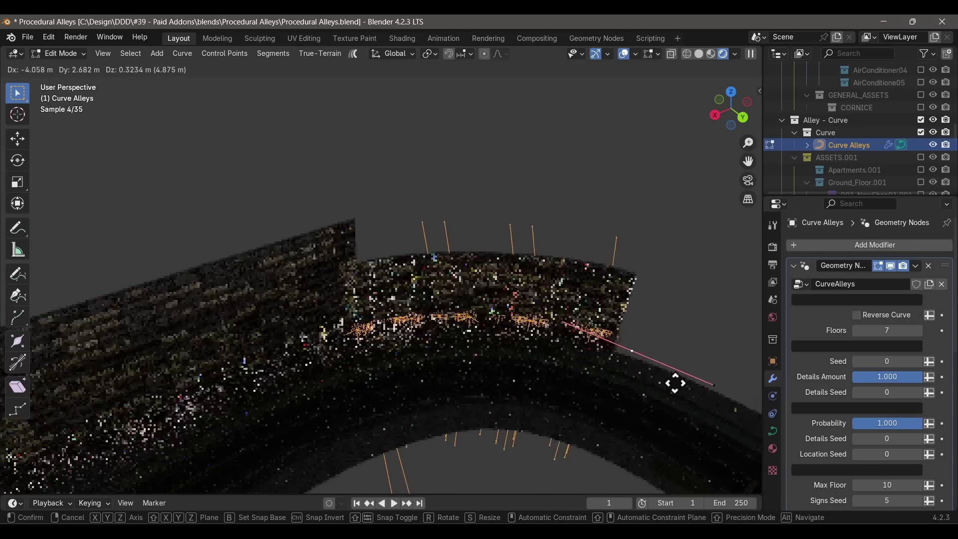
# Step: Reshape the Curve Alleys street by moving its points, then browse the billboard sign presets
pyautogui.moveTo(676, 383)
pyautogui.mouseDown()
pyautogui.moveTo(716, 387)
pyautogui.moveTo(674, 390)
pyautogui.mouseUp()
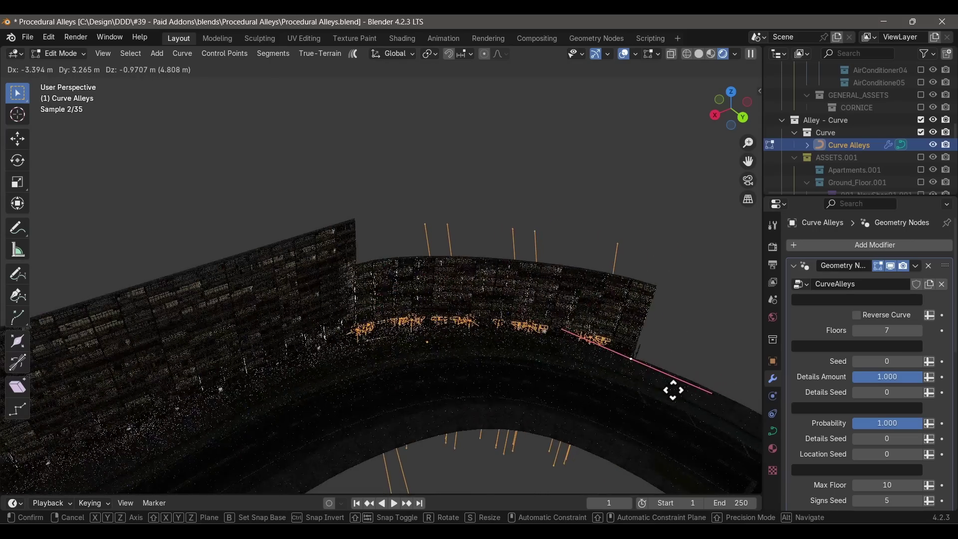
pyautogui.press('Tab')
pyautogui.press('KP_2')
pyautogui.press('KP_2')
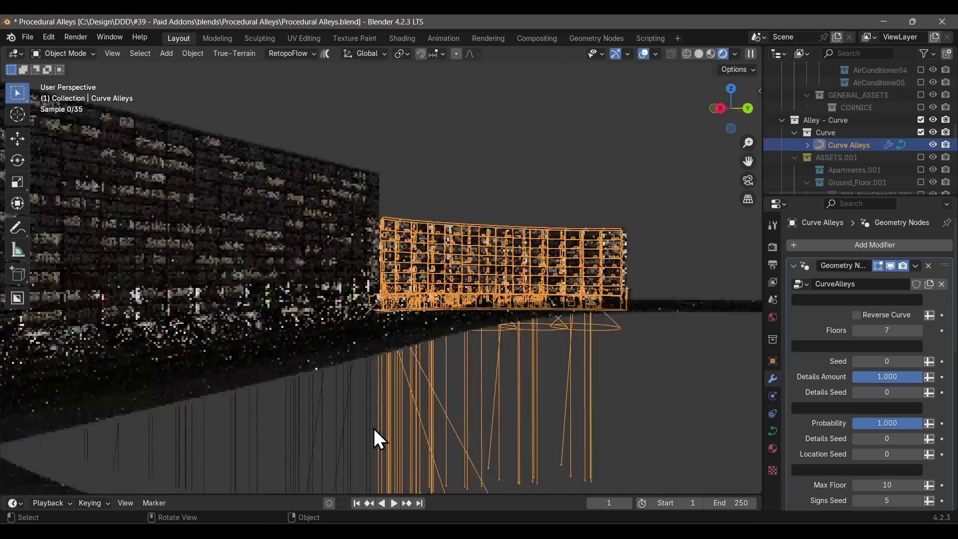
pyautogui.hotkey('alt', 'a')
pyautogui.scroll(6, 379, 439)
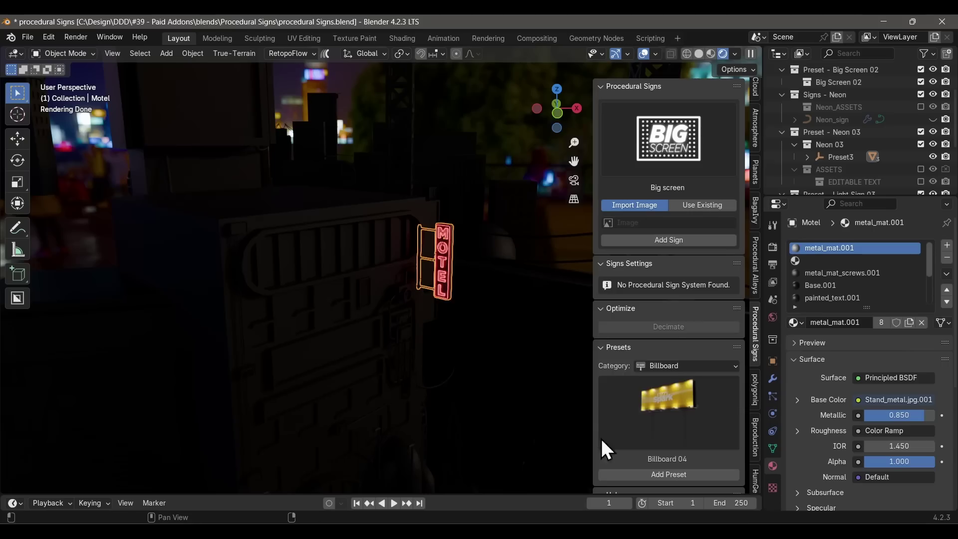
pyautogui.click(601, 436)
# Step: Browse the sign presets in the Big Screen, Channel Sign and Light Sign categories
pyautogui.click(671, 380)
pyautogui.click(668, 413)
pyautogui.click(672, 364)
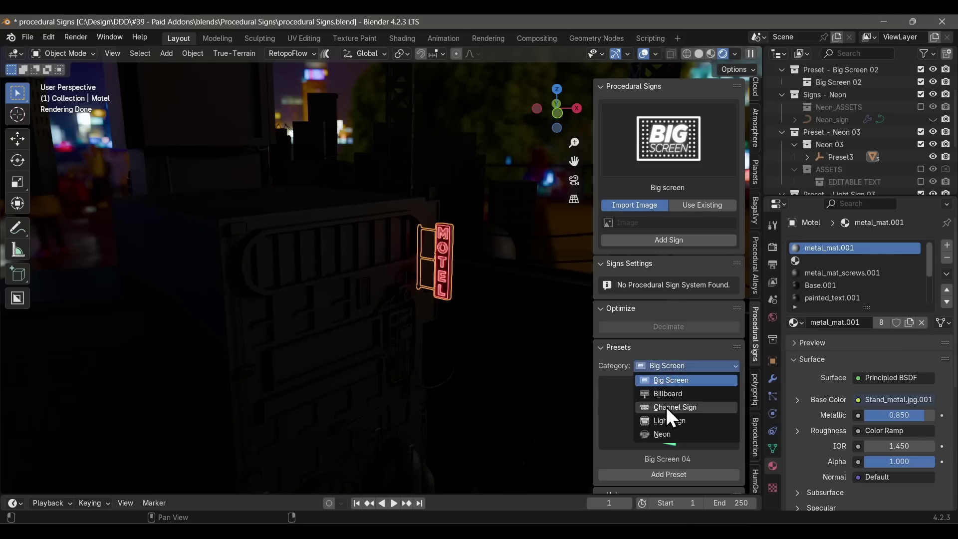
pyautogui.click(666, 406)
pyautogui.click(669, 413)
pyautogui.click(681, 367)
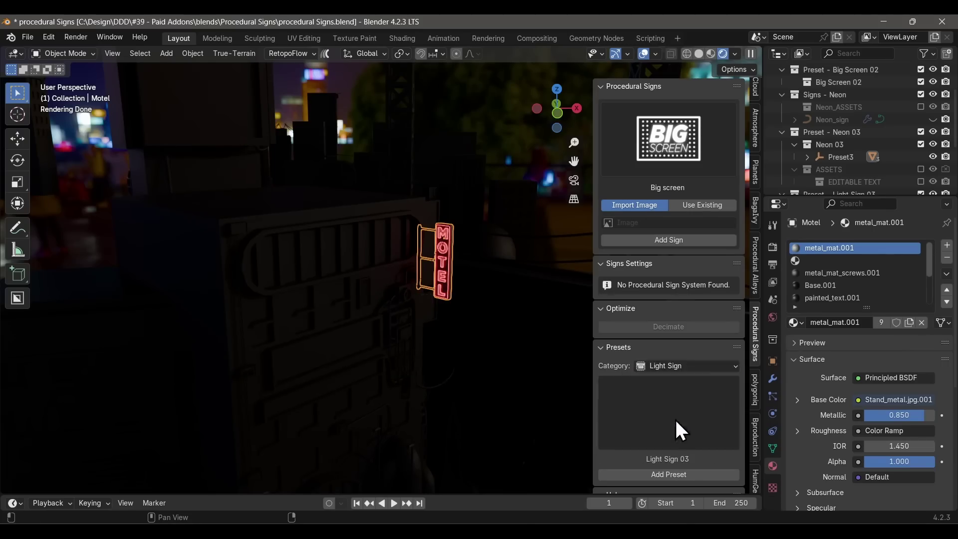
pyautogui.click(680, 430)
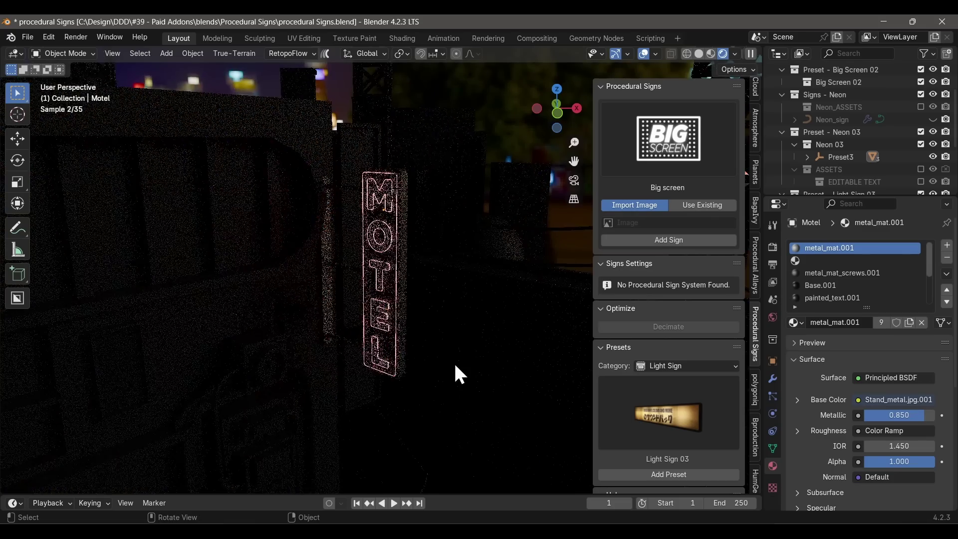
# Step: Add a raised Light Sign 03 board and a mustache Big Screen sign to the street
pyautogui.click(669, 474)
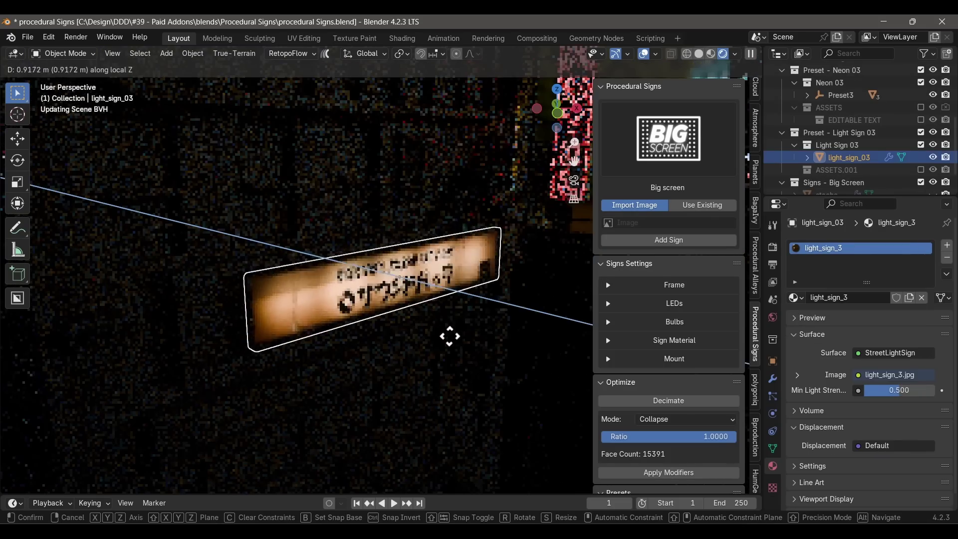
pyautogui.click(448, 333)
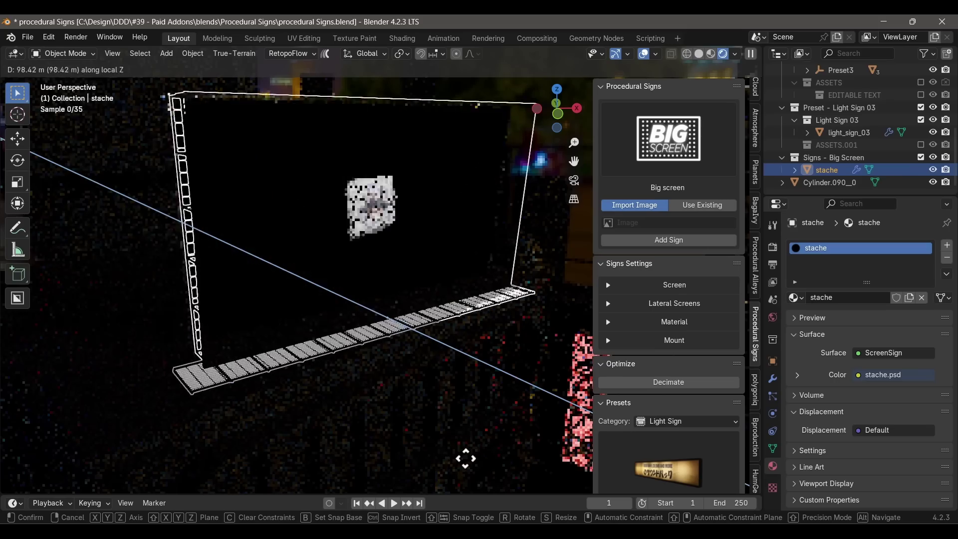
pyautogui.click(449, 451)
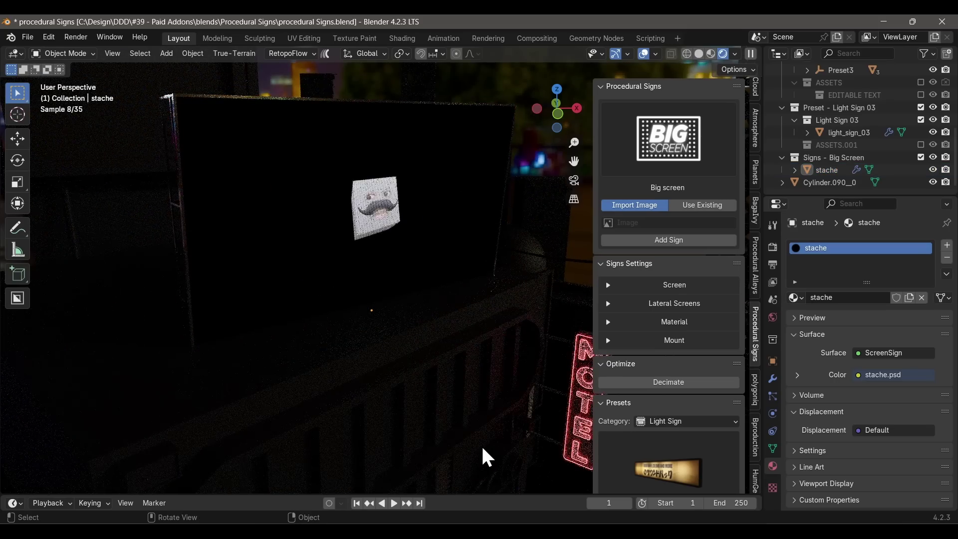
pyautogui.moveTo(475, 449); pyautogui.dragTo(458, 433, button='middle')
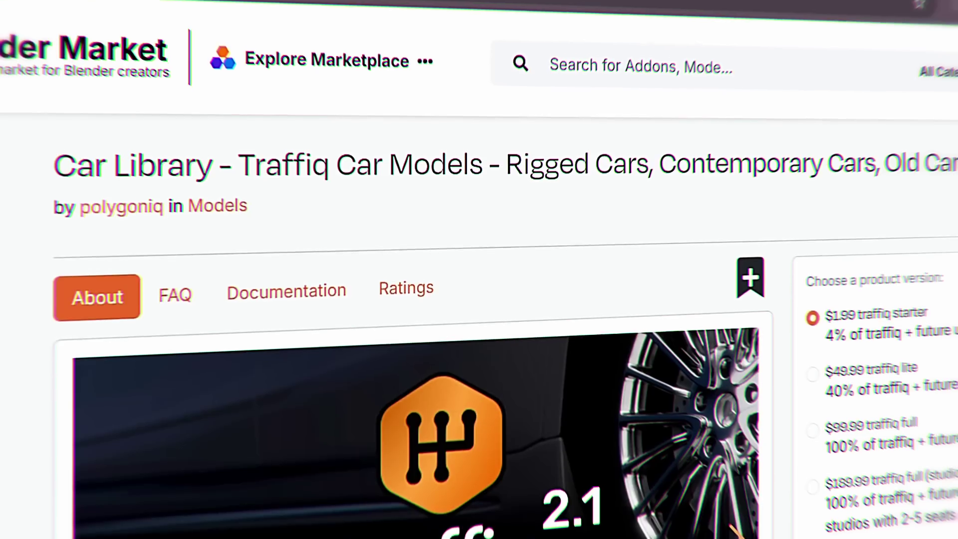
pyautogui.click(739, 538)
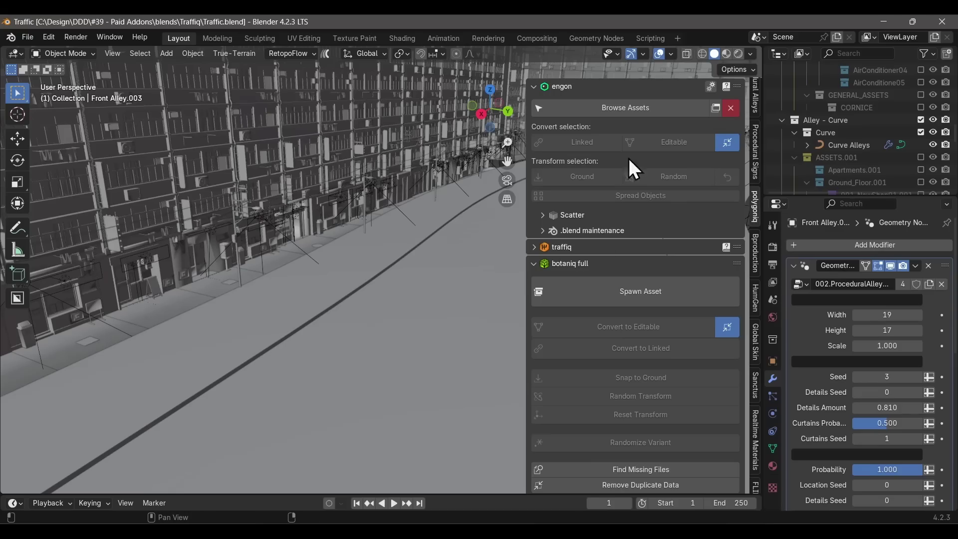
# Step: Open the traffiq asset browser and scroll through the 351 vehicle assets
pyautogui.click(606, 108)
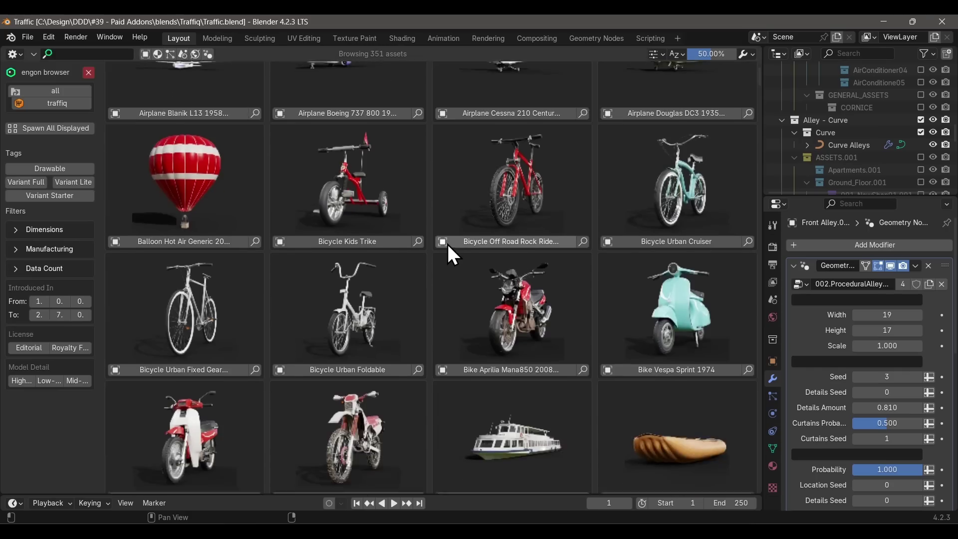
pyautogui.scroll(-15, 448, 244)
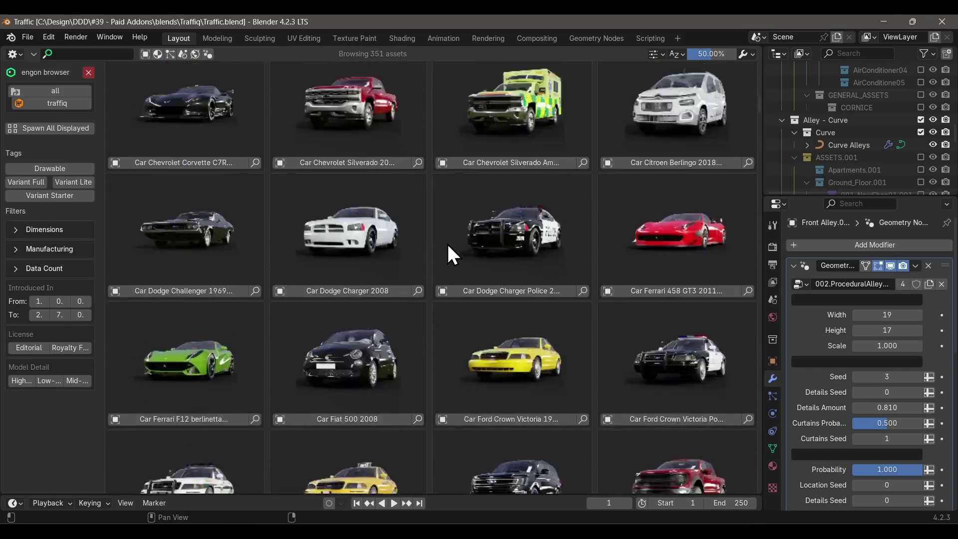
pyautogui.scroll(-15, 448, 244)
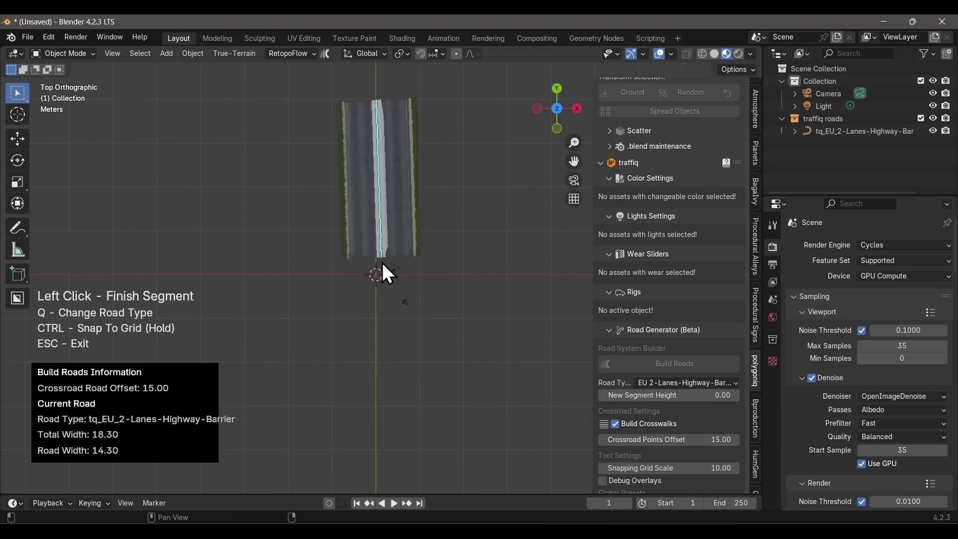
# Step: Build a curving two-lane highway by joining road segments at each other's endpoints
pyautogui.click(302, 225)
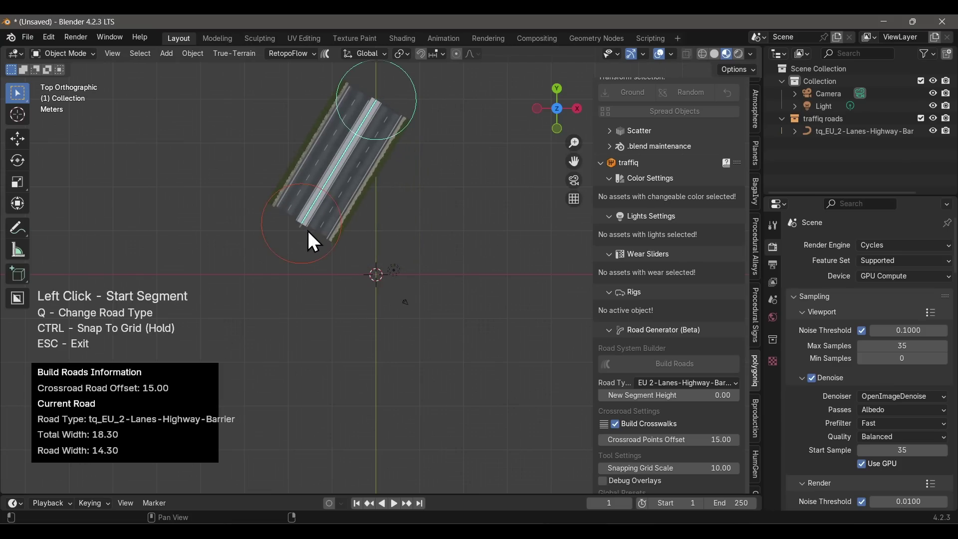
pyautogui.click(422, 388)
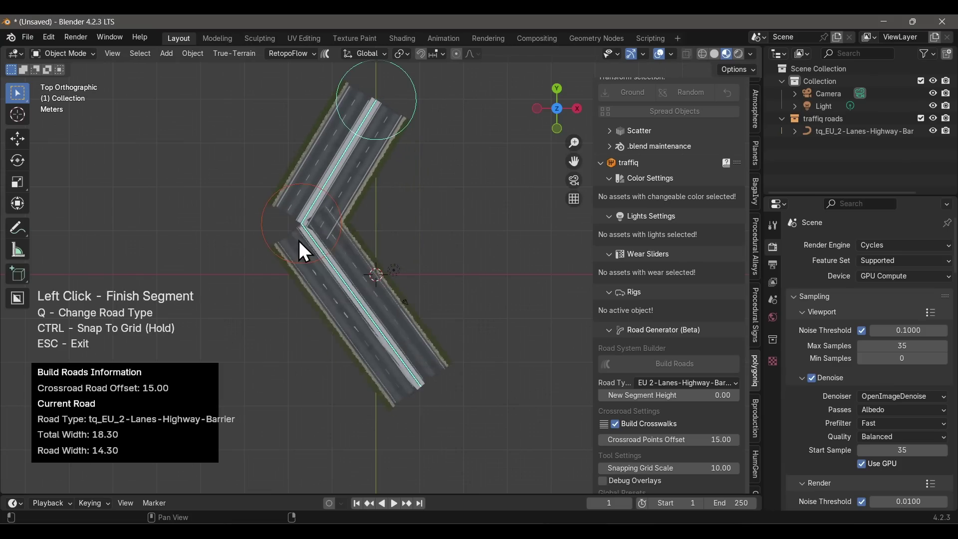
pyautogui.click(299, 239)
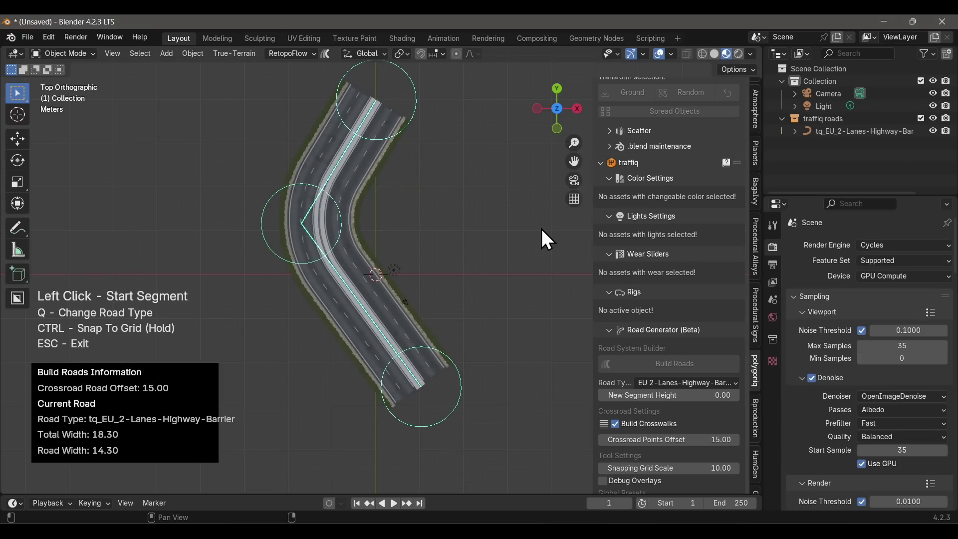
pyautogui.click(426, 390)
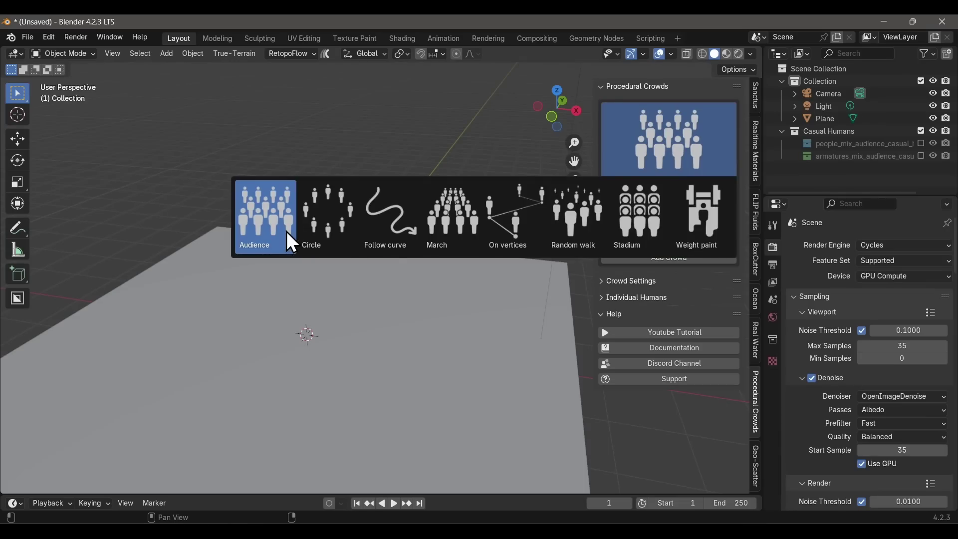
# Step: Add an Audience crowd to the plane and, in Classic Mode, add casual human luc
pyautogui.click(292, 243)
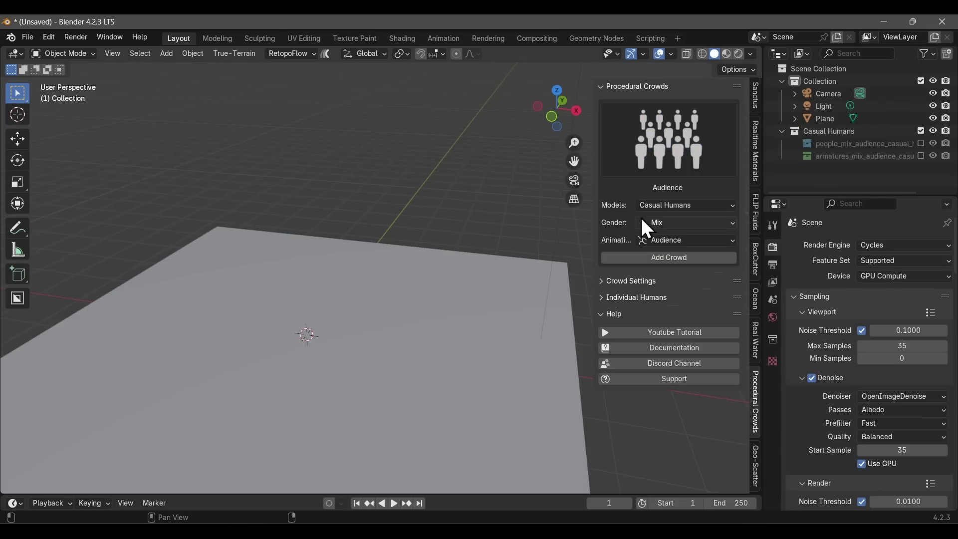
pyautogui.click(667, 258)
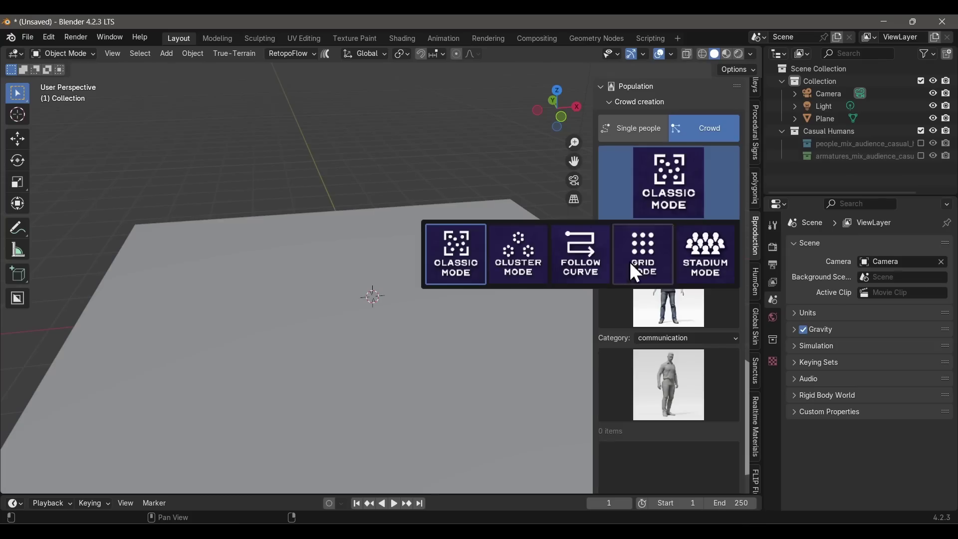
pyautogui.click(466, 265)
pyautogui.click(658, 295)
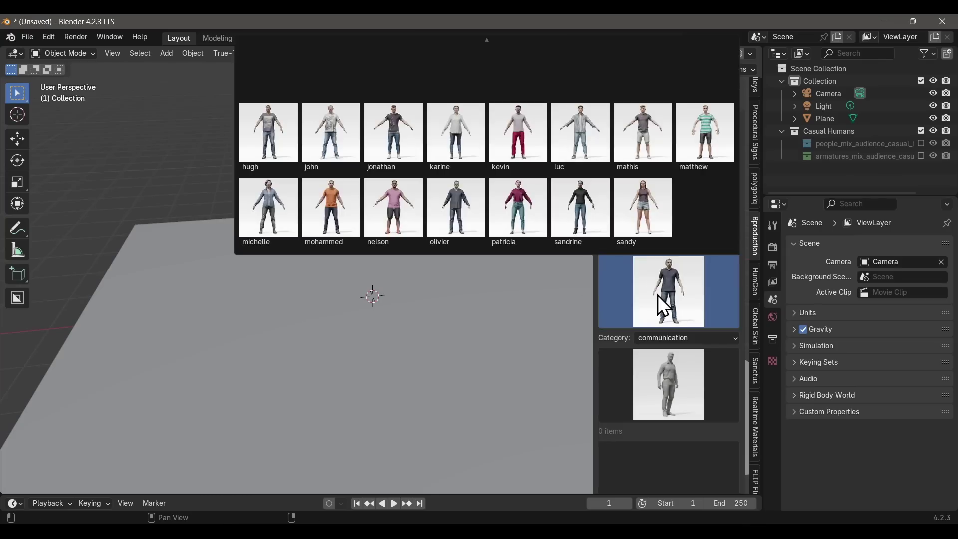
pyautogui.click(575, 161)
pyautogui.scroll(-3, 647, 323)
pyautogui.click(649, 466)
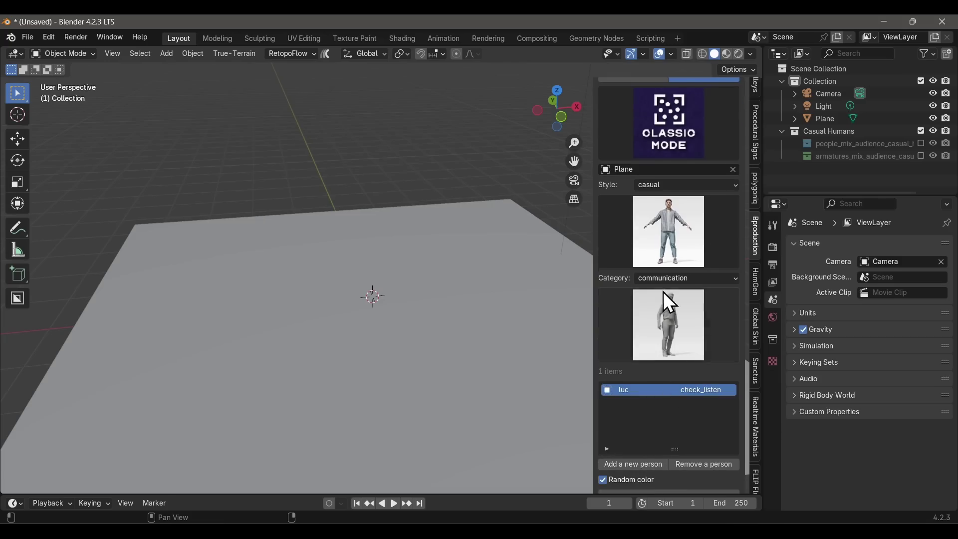
# Step: Add a second person using casual human henry, swap its human, and preview poses
pyautogui.click(664, 279)
pyautogui.click(684, 258)
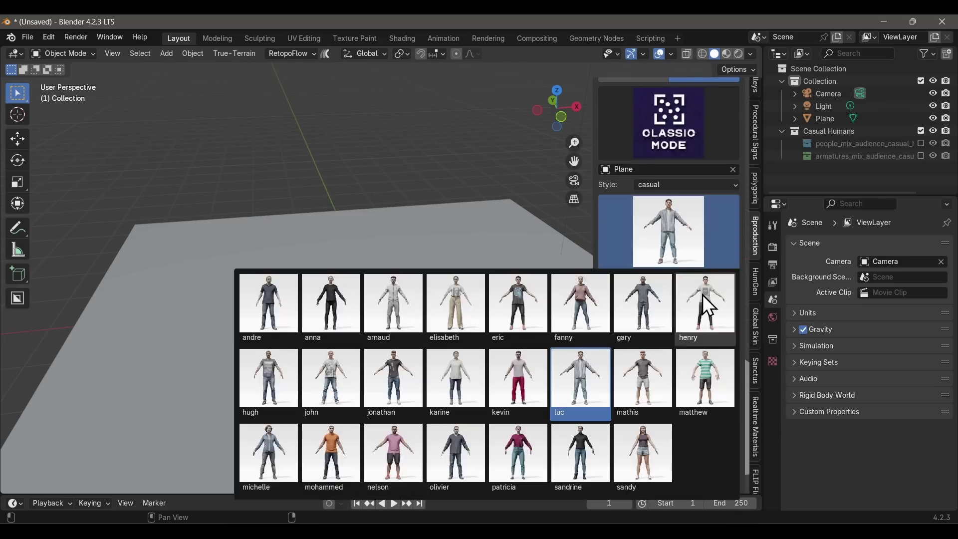
pyautogui.click(702, 295)
pyautogui.click(631, 464)
pyautogui.click(655, 236)
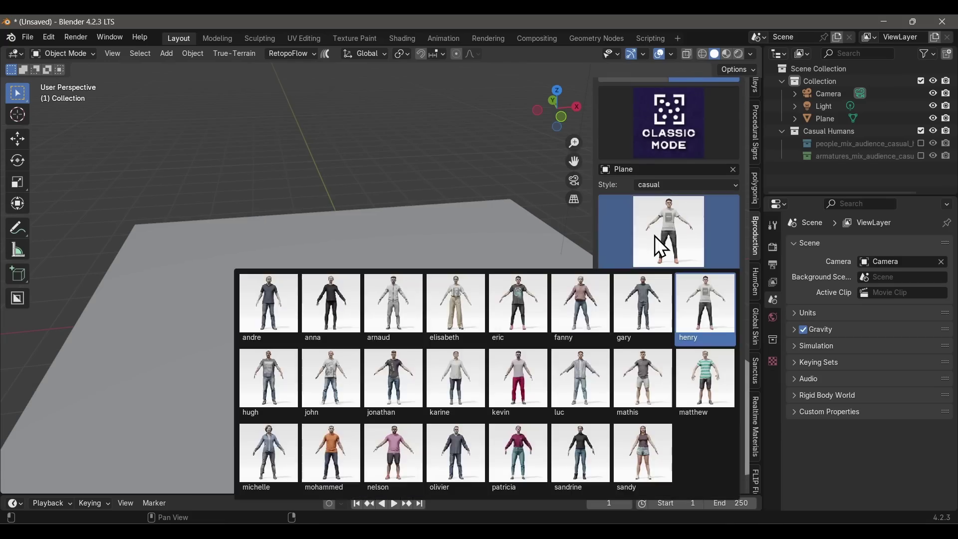
pyautogui.click(512, 307)
pyautogui.click(703, 325)
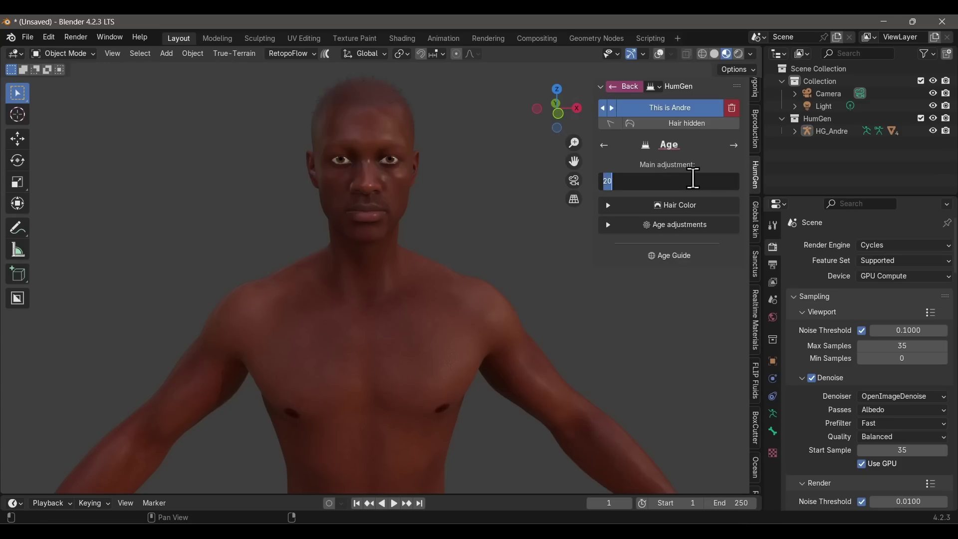
# Step: Set the character's age to 60, give him Curly Afro hair and a T-shirt-and-shorts outfit
pyautogui.press('Return')
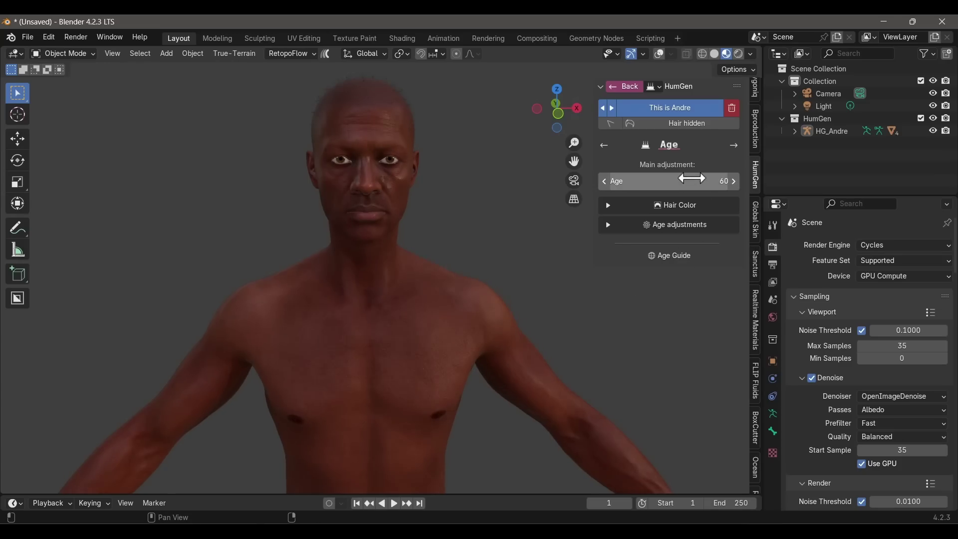
pyautogui.click(734, 146)
pyautogui.click(652, 270)
pyautogui.click(606, 432)
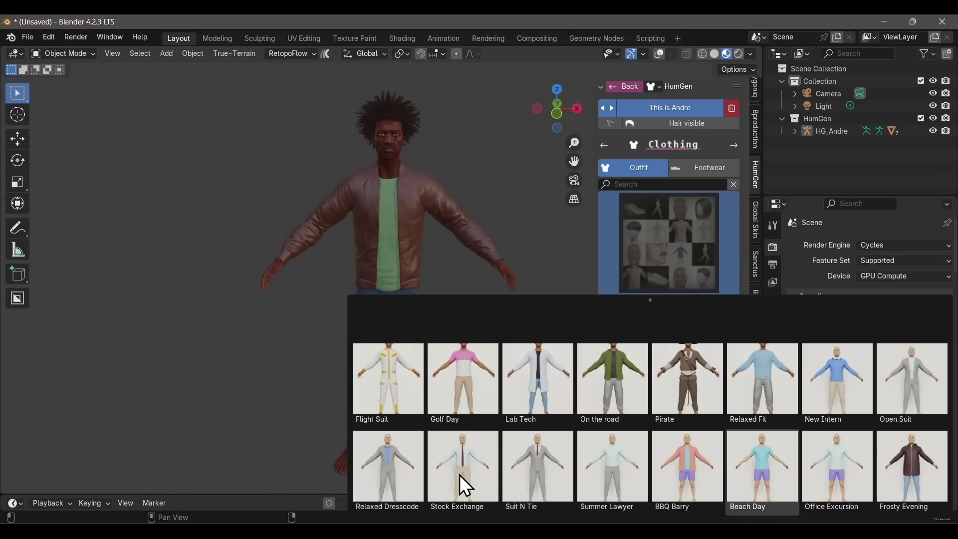
pyautogui.click(459, 474)
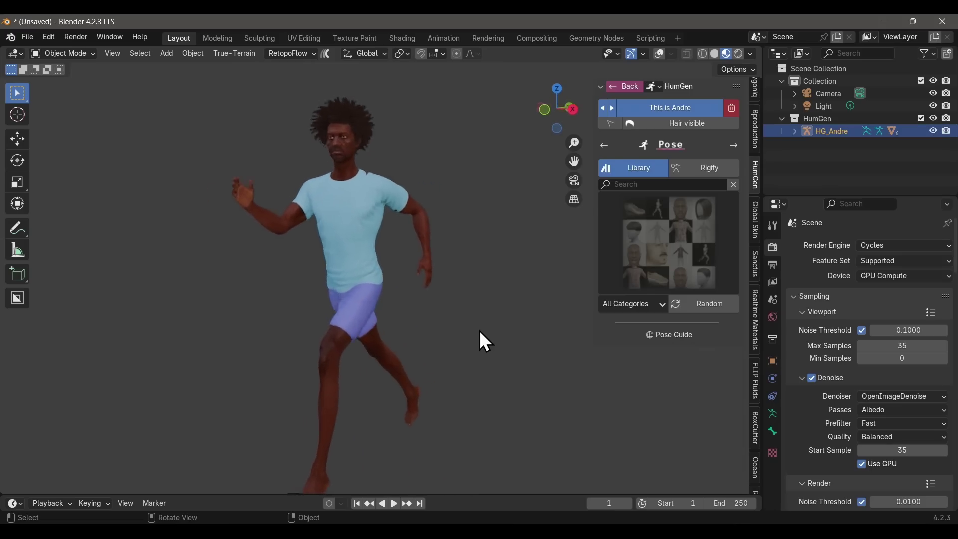
# Step: After the running pose, randomise the character's body shape seven times
pyautogui.click(672, 144)
pyautogui.click(683, 176)
pyautogui.click(683, 176)
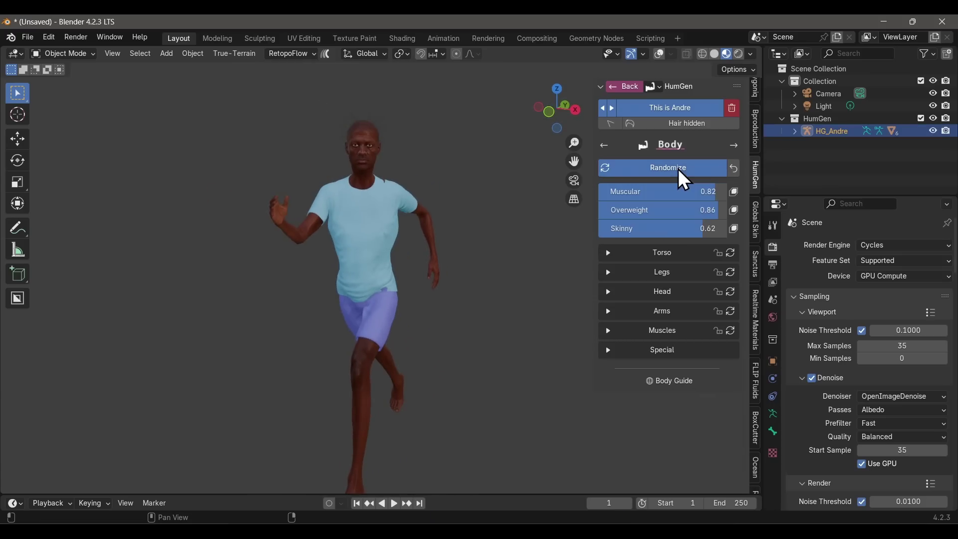
pyautogui.click(678, 170)
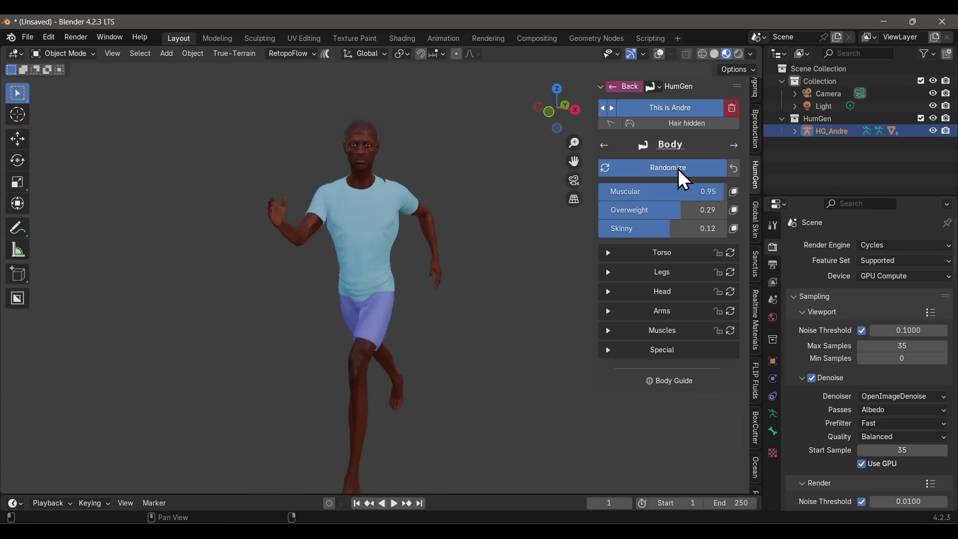
pyautogui.click(679, 170)
pyautogui.click(679, 170)
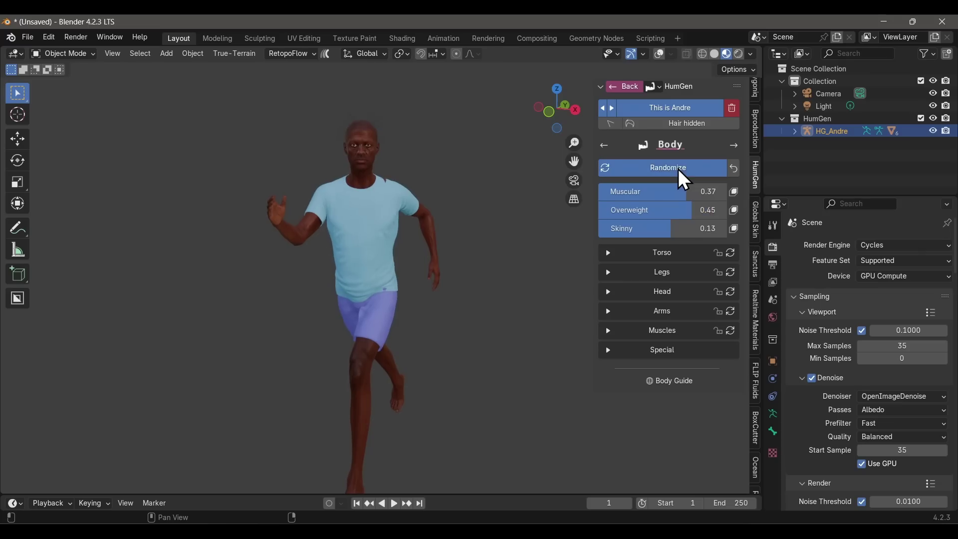
pyautogui.click(679, 171)
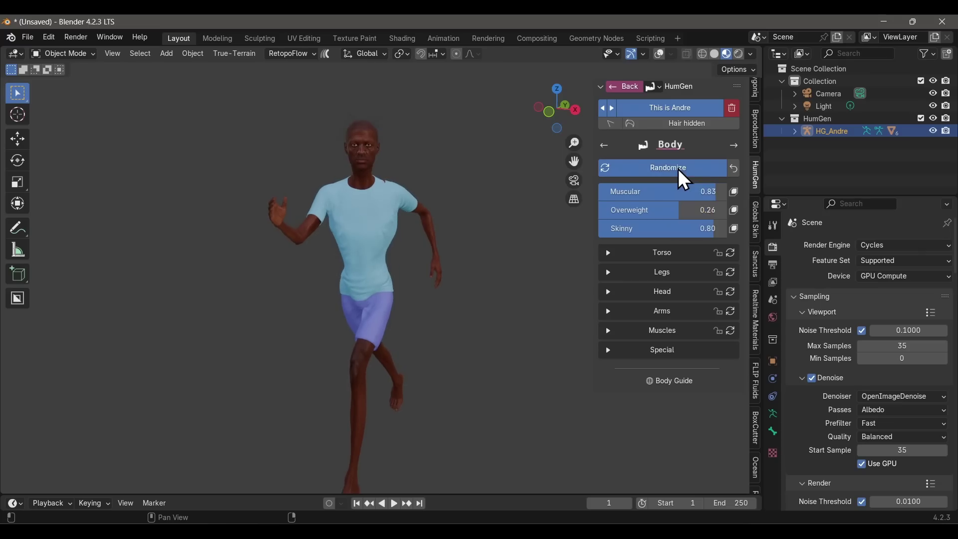
pyautogui.click(678, 168)
pyautogui.click(679, 169)
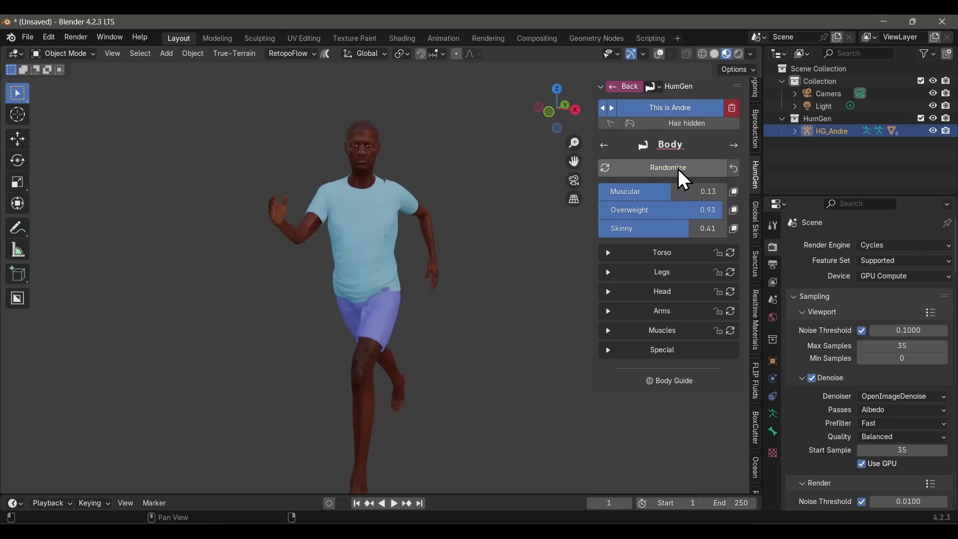
pyautogui.scroll(5, 4, 397)
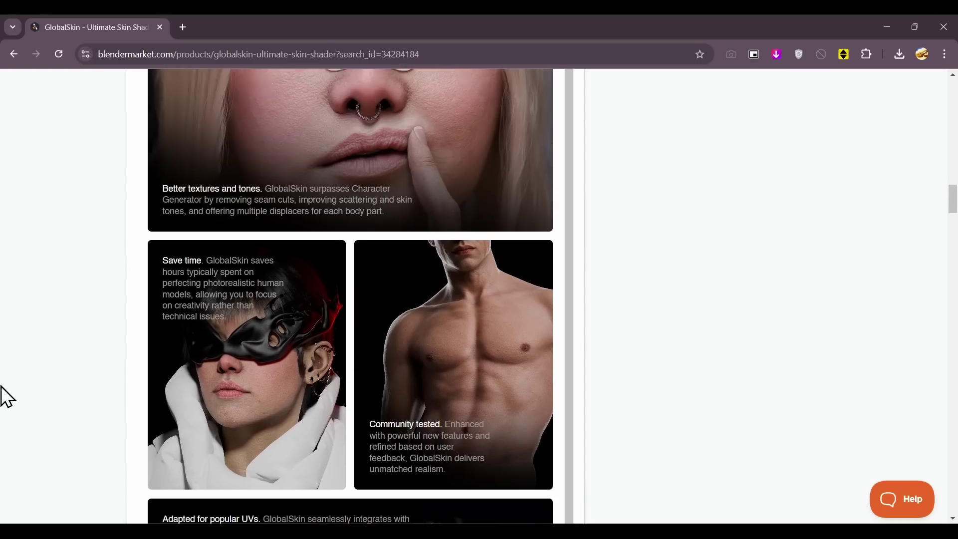
pyautogui.scroll(10, 4, 397)
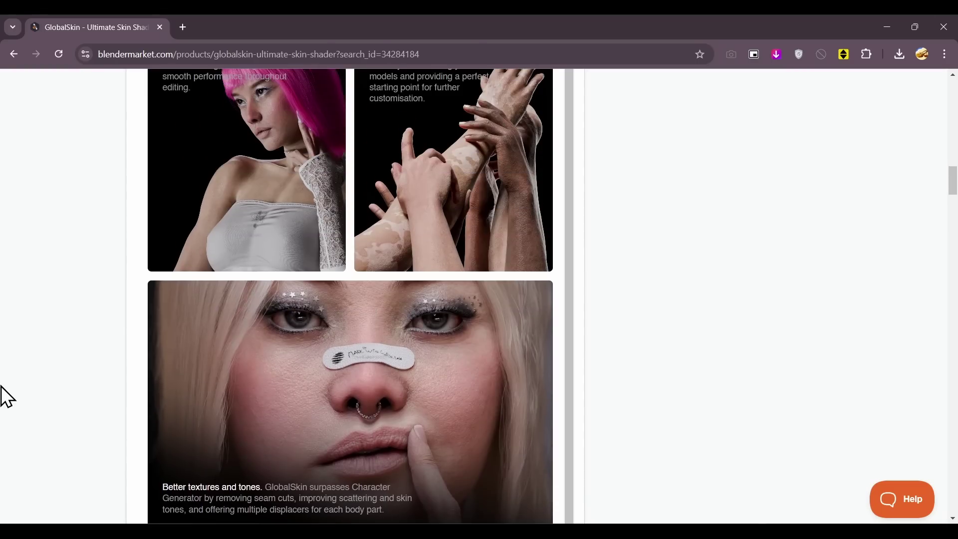
# Step: Scroll the GlobalSkin page up to its banner and $69 Purchase button
pyautogui.scroll(10, 4, 397)
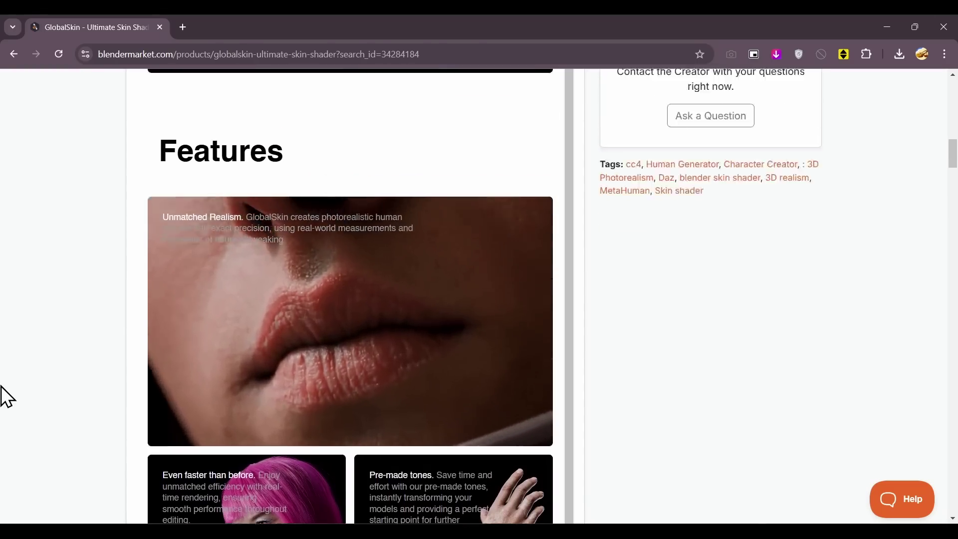
pyautogui.scroll(10, 4, 397)
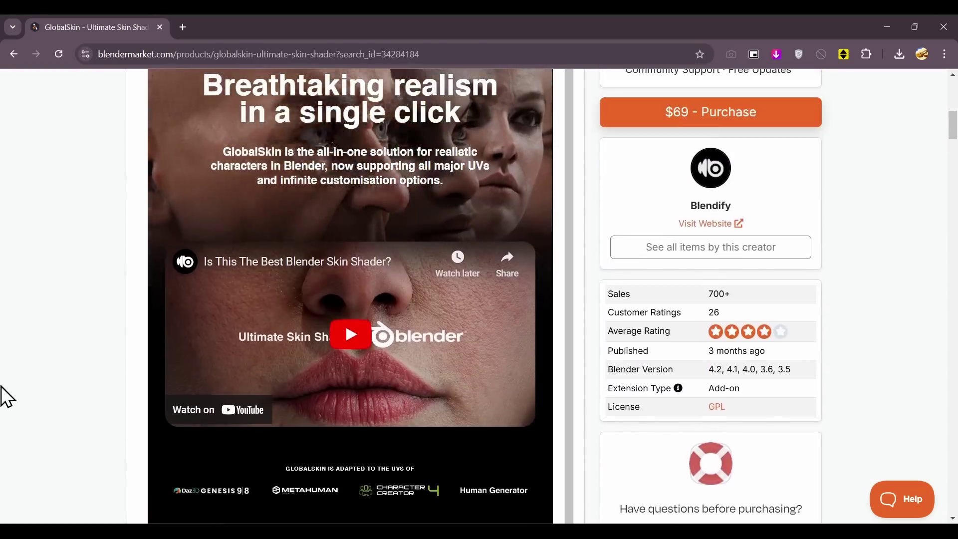
pyautogui.scroll(10, 4, 396)
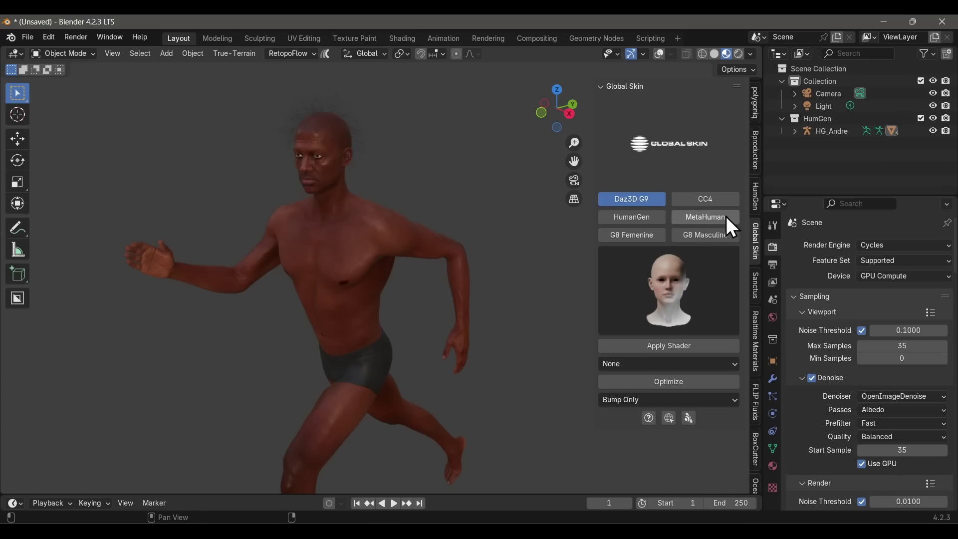
# Step: Set Global Skin to the HumanGen model type and randomise the body three more times
pyautogui.click(644, 223)
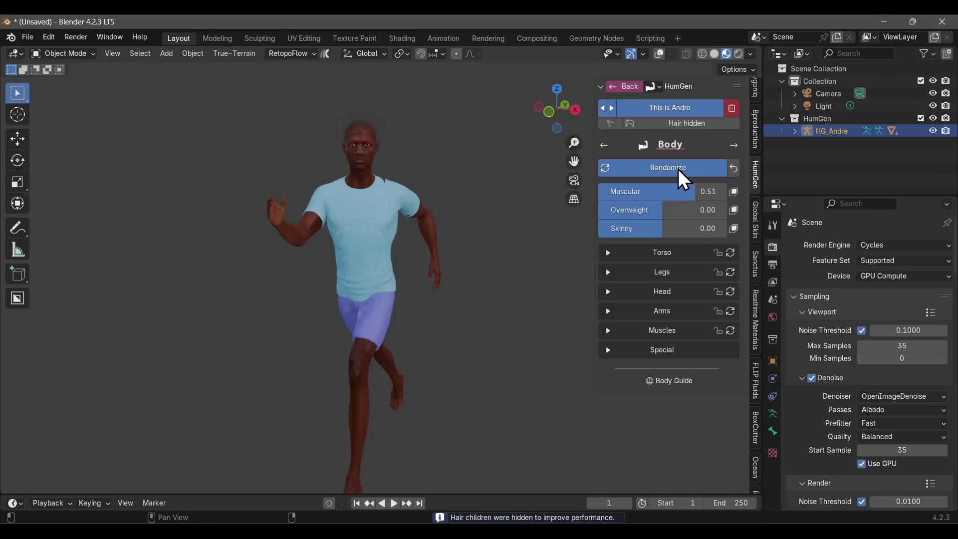
pyautogui.click(678, 169)
pyautogui.click(680, 170)
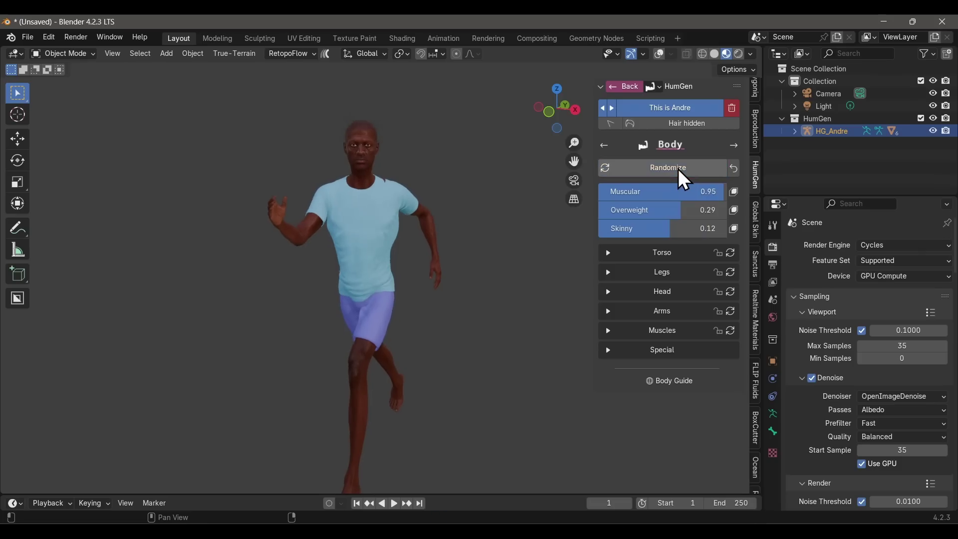
pyautogui.click(682, 179)
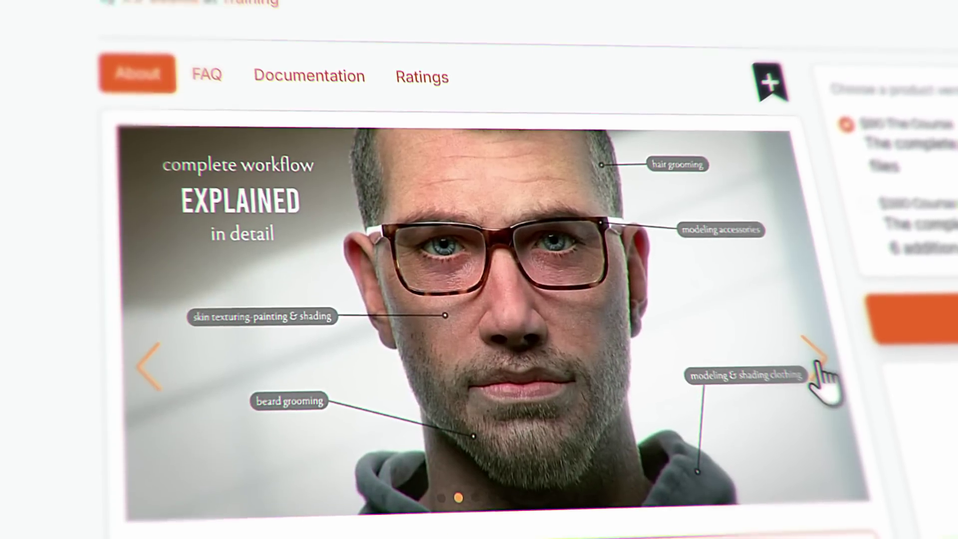
# Step: Page through the Human: Realistic Portrait course's preview and testimonial slides to its course page
pyautogui.click(819, 366)
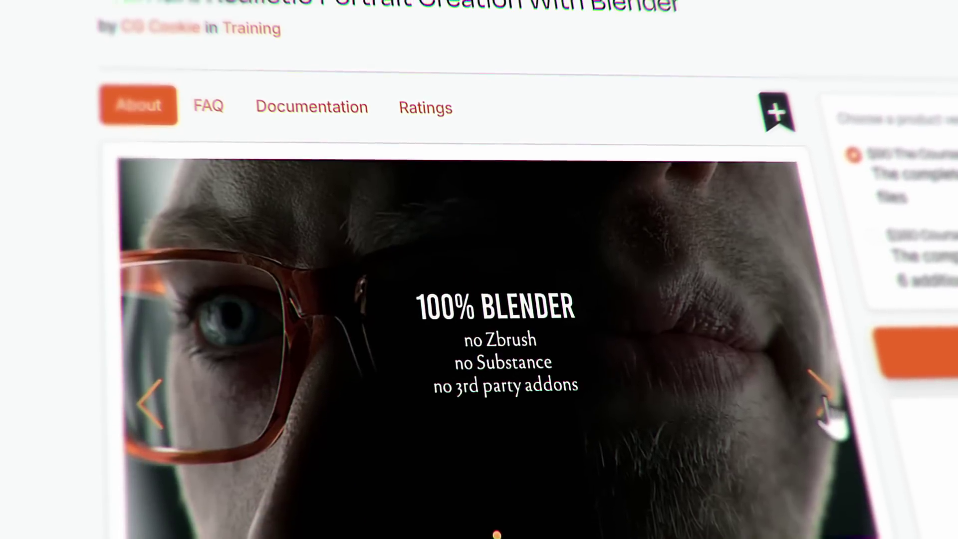
pyautogui.click(824, 405)
pyautogui.click(826, 408)
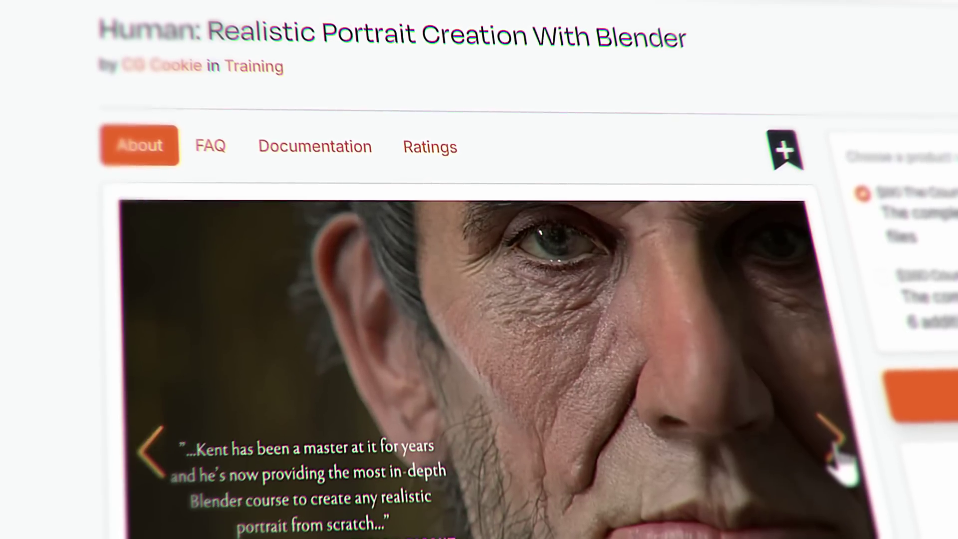
pyautogui.click(833, 438)
pyautogui.click(833, 440)
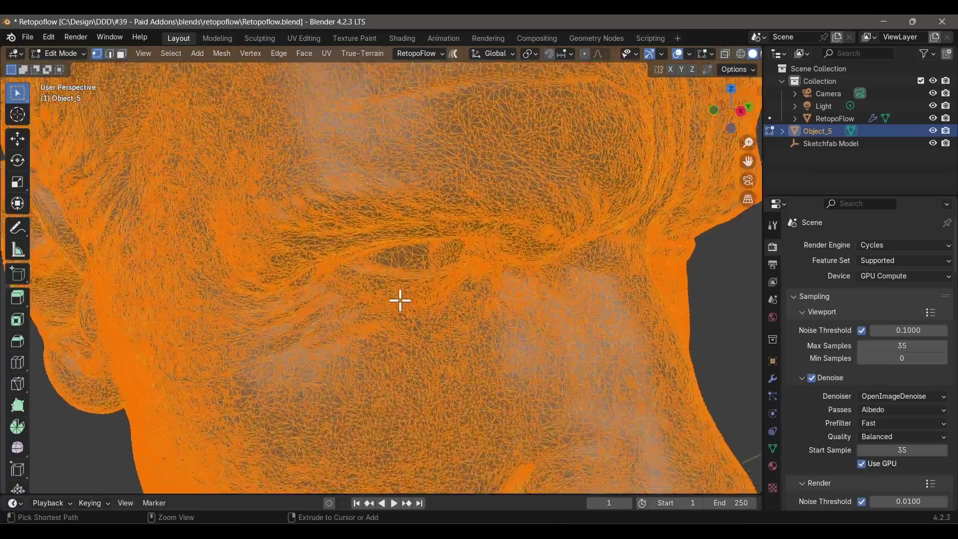
# Step: Switch the scanned head mesh to Object Mode and orbit around the full sculpt
pyautogui.scroll(10, 400, 300)
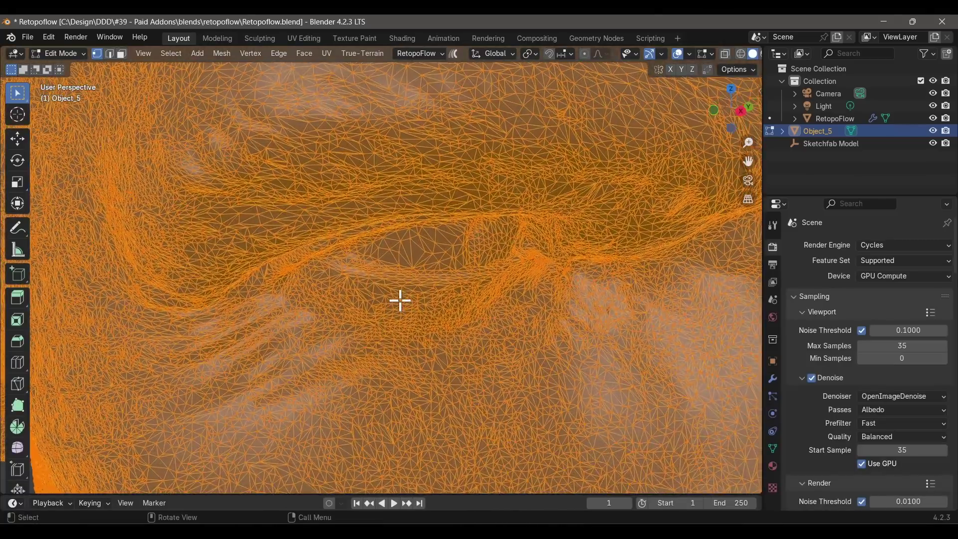
pyautogui.scroll(8, 400, 300)
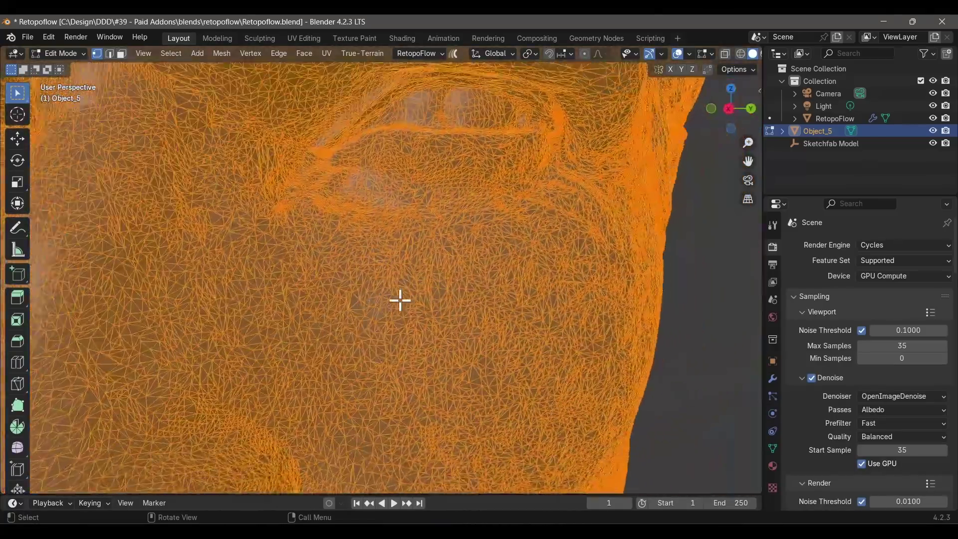
pyautogui.press('Tab')
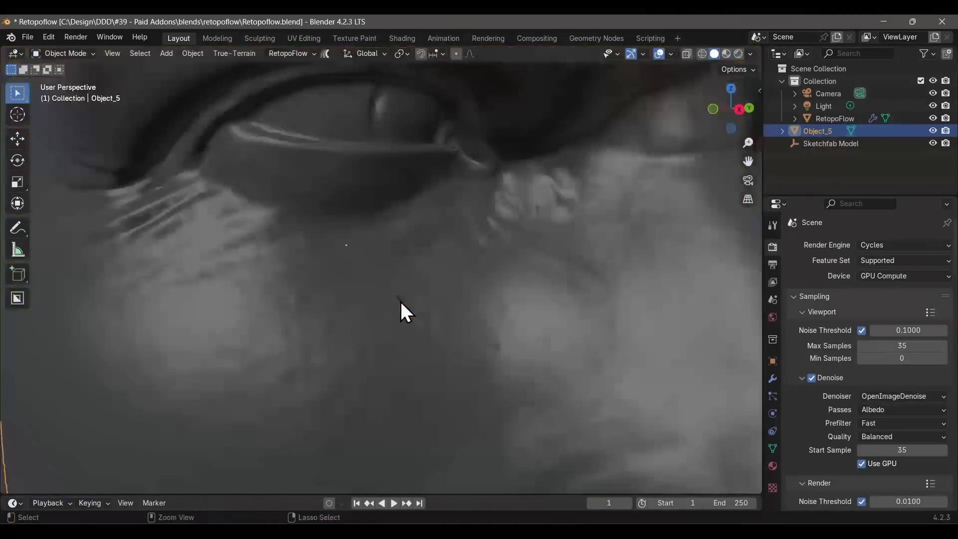
pyautogui.scroll(-15, 401, 300)
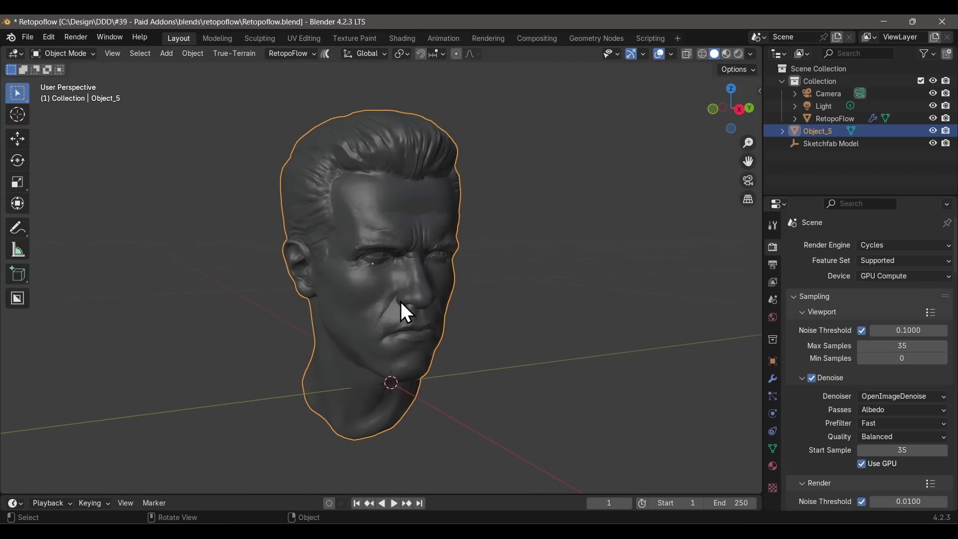
pyautogui.moveTo(401, 303); pyautogui.dragTo(401, 302, button='middle')
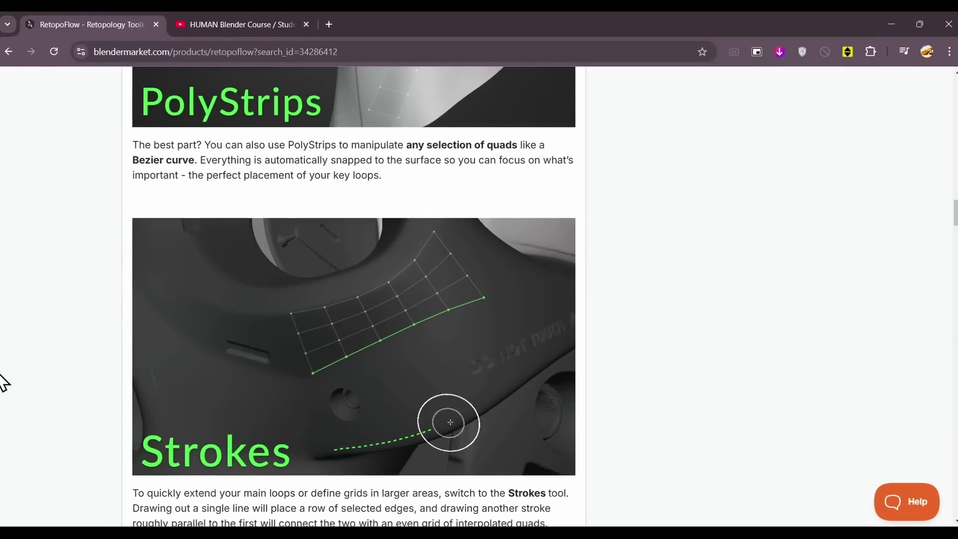
pyautogui.scroll(4, 2, 381)
# Step: Scroll up to RetopoFlow's toolkit intro and select the 14200+ Sales value
pyautogui.scroll(15, 349, 299)
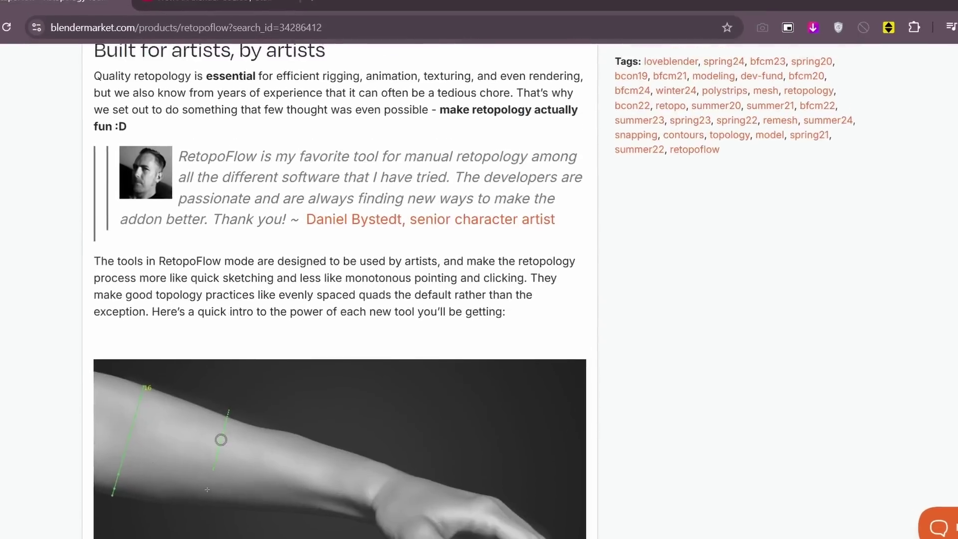
pyautogui.scroll(10, 329, 289)
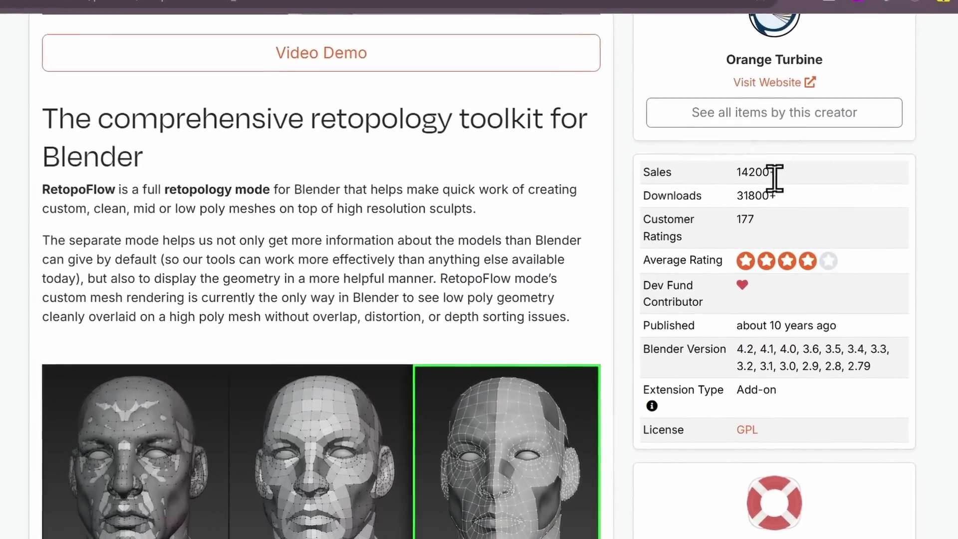
pyautogui.moveTo(775, 172); pyautogui.dragTo(738, 172)
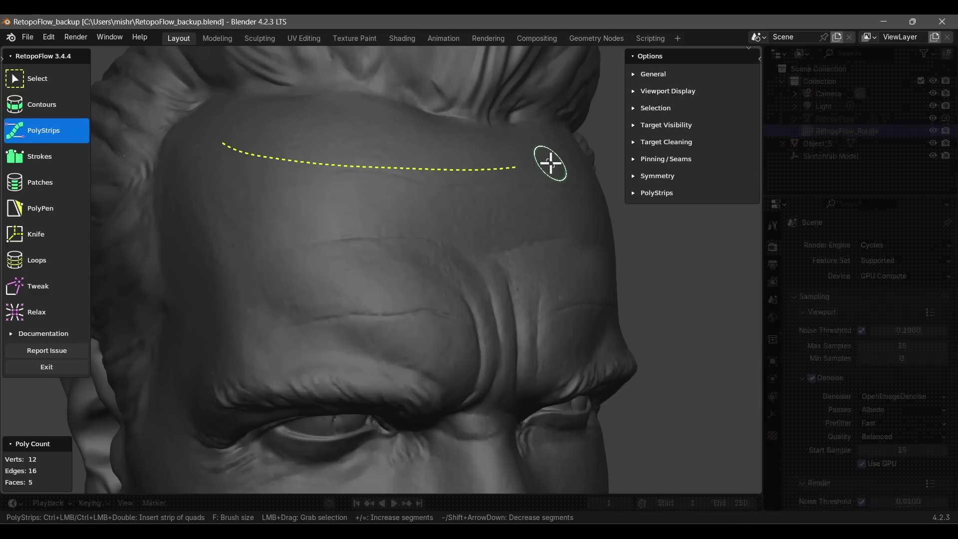
# Step: Draw three PolyStrips: 9 segments across the forehead, one down the left side, 11 along the brow
pyautogui.moveTo(551, 163); pyautogui.dragTo(551, 163)
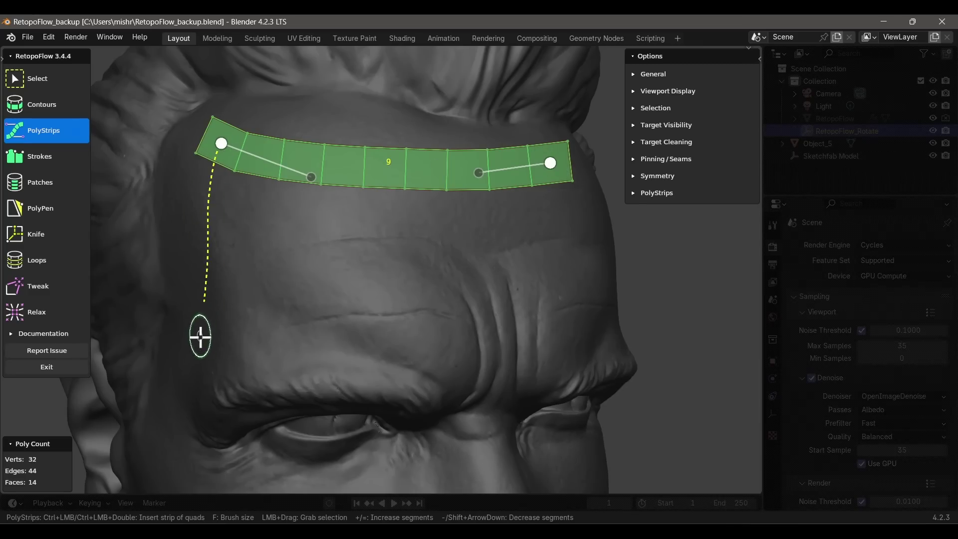
pyautogui.moveTo(200, 336); pyautogui.dragTo(199, 339)
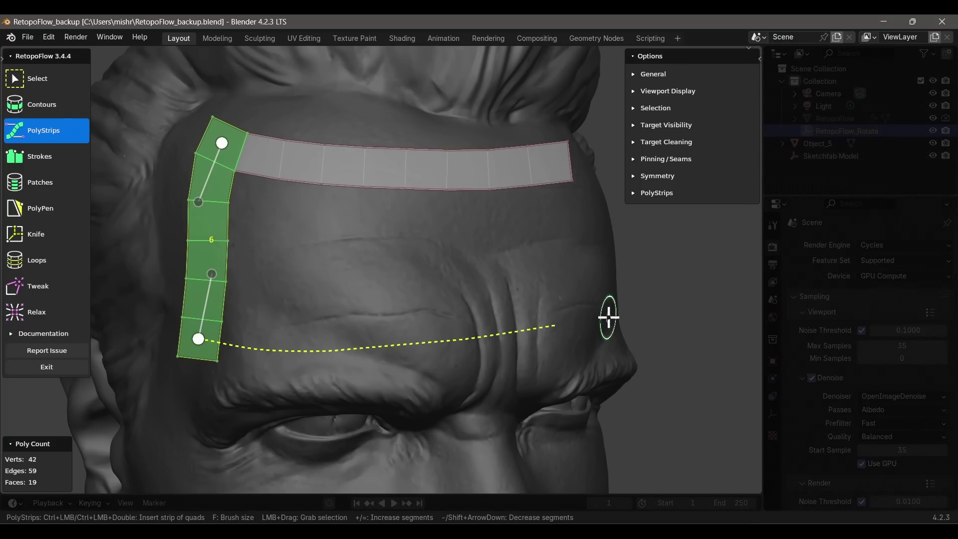
pyautogui.moveTo(609, 318); pyautogui.dragTo(608, 316)
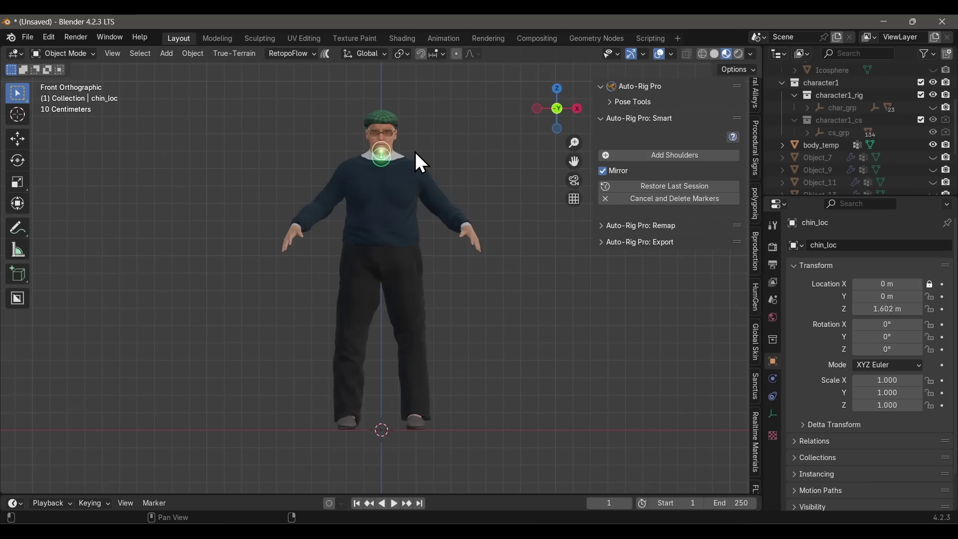
# Step: Place Auto-Rig Pro Smart markers at the shoulders, wrists, spine root and ankles
pyautogui.click(628, 156)
pyautogui.click(420, 172)
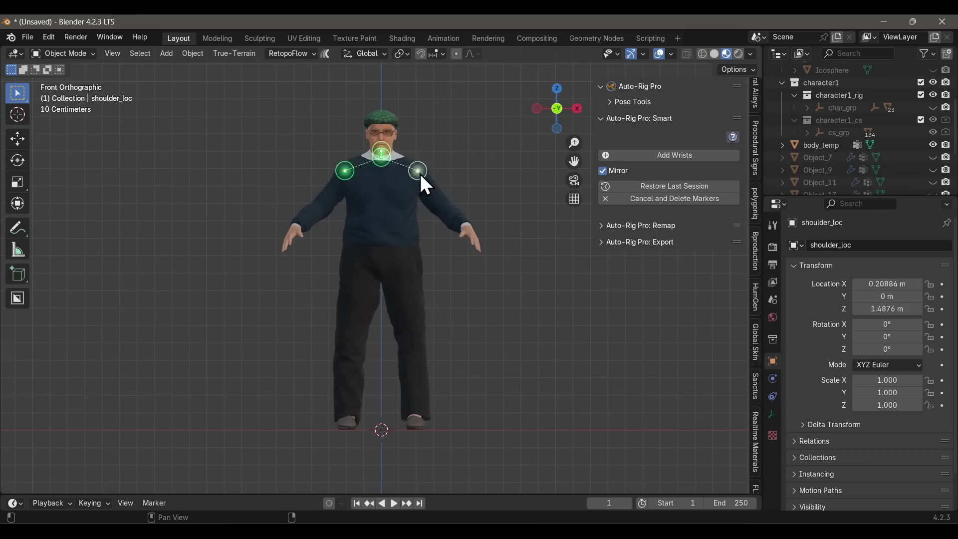
pyautogui.click(654, 158)
pyautogui.click(474, 224)
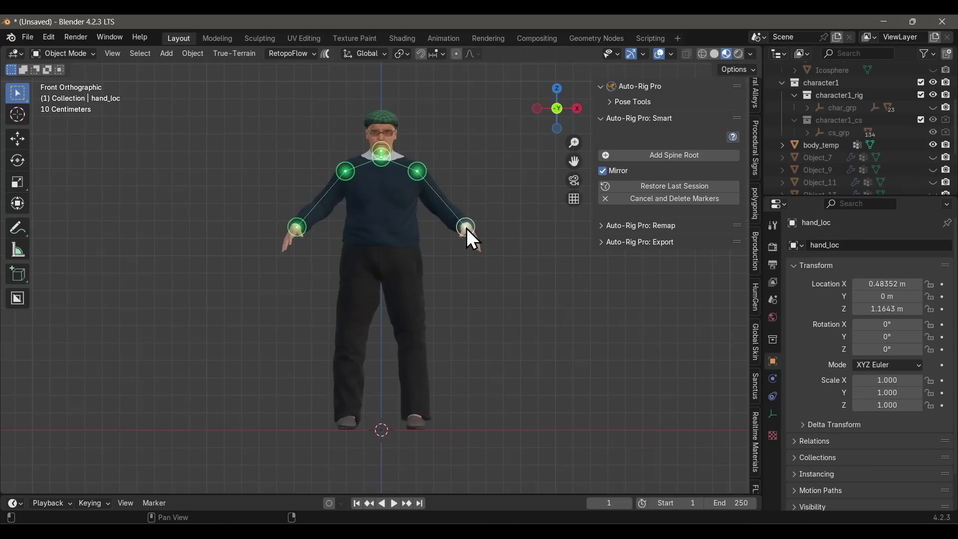
pyautogui.click(653, 157)
pyautogui.click(382, 251)
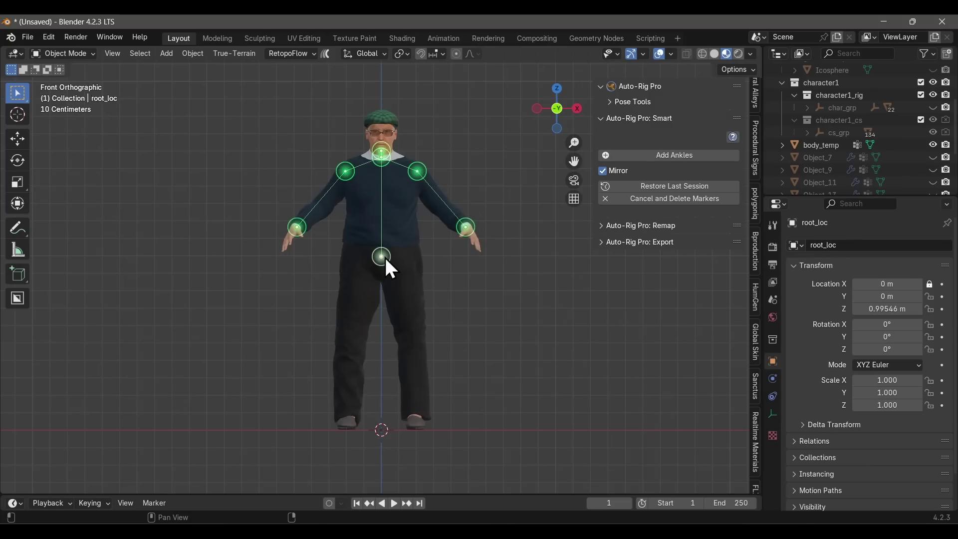
pyautogui.moveTo(386, 258); pyautogui.dragTo(418, 415)
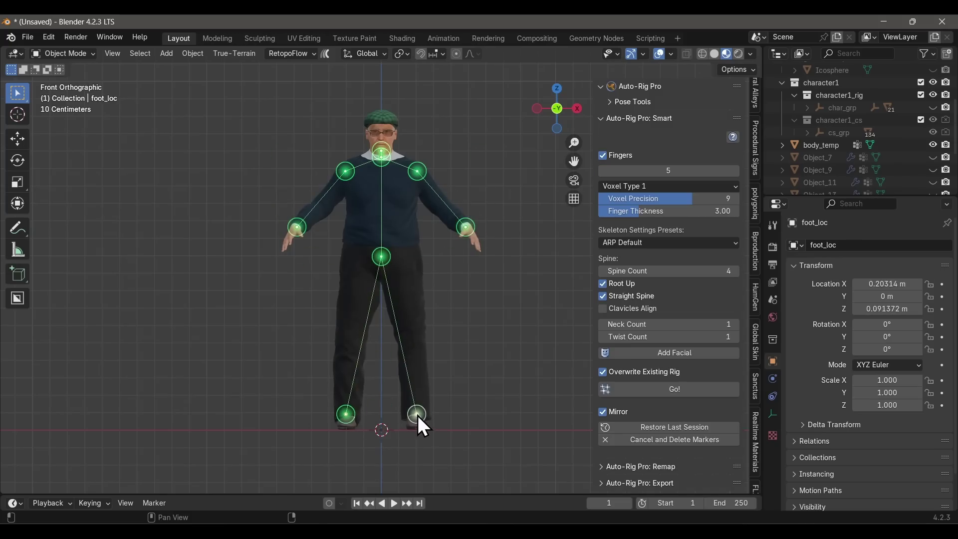
# Step: Generate the rig from the markers and start moving its root controller
pyautogui.click(652, 391)
pyautogui.press('g')
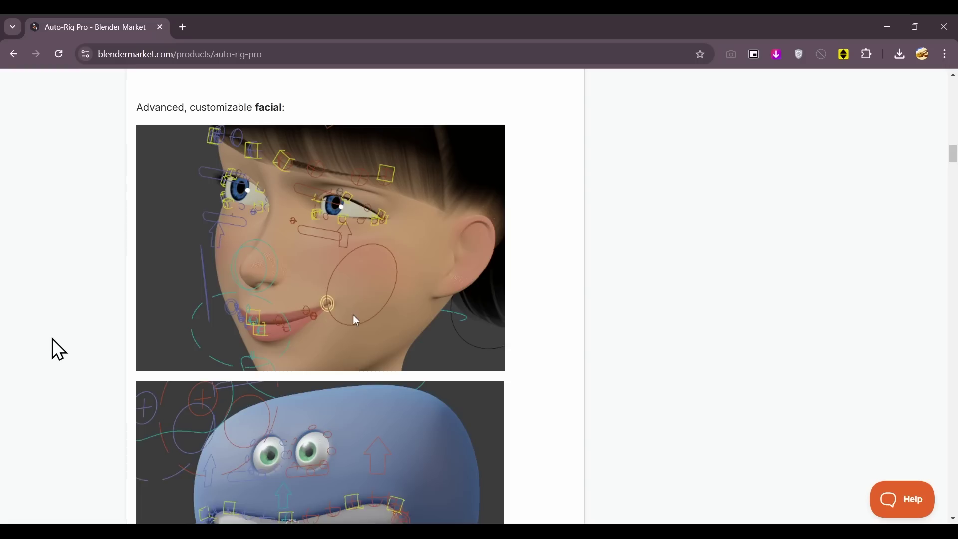
pyautogui.scroll(2, 53, 339)
# Step: Scroll the Auto-Rig Pro page up to 'Rig fast with the Smart feature' and back down
pyautogui.scroll(12, 53, 338)
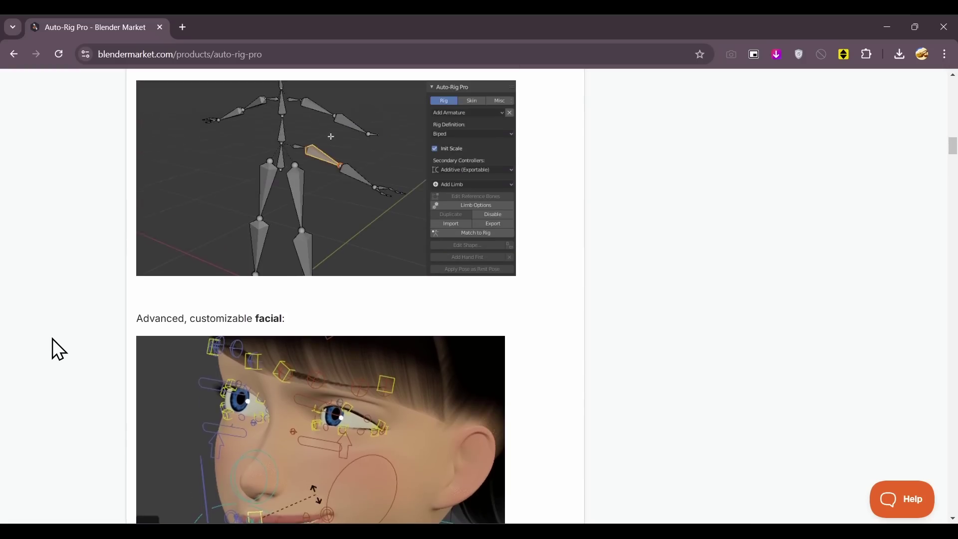
pyautogui.scroll(7, 53, 338)
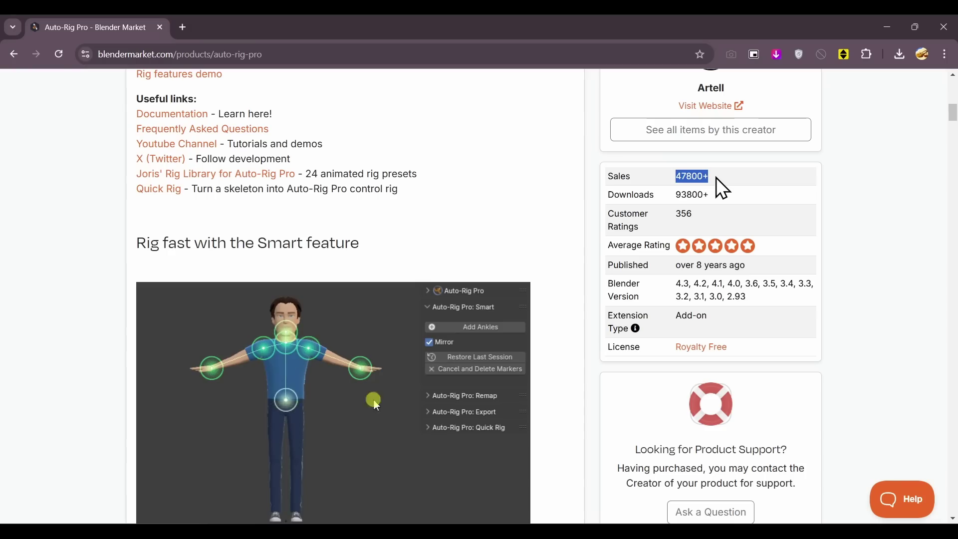
pyautogui.scroll(-15, 274, 385)
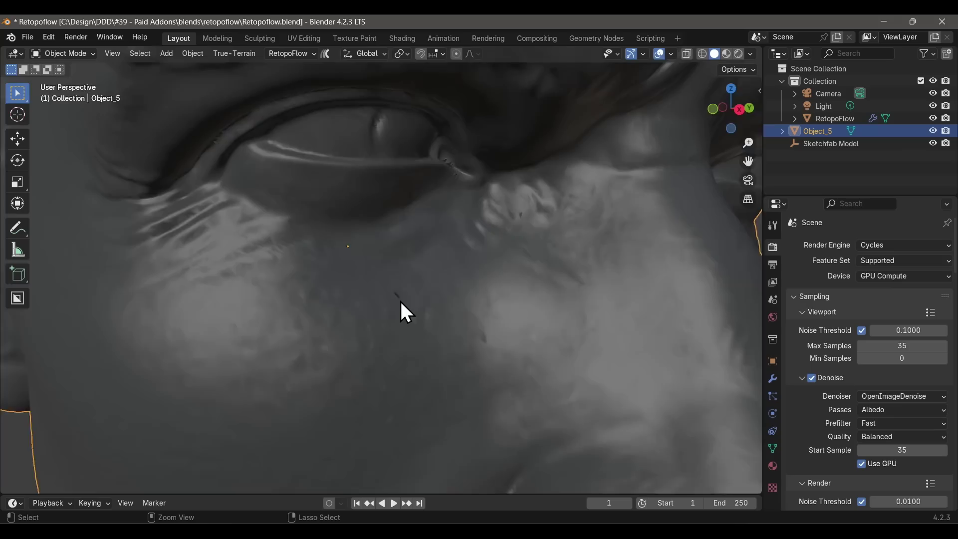
pyautogui.scroll(-10, 400, 302)
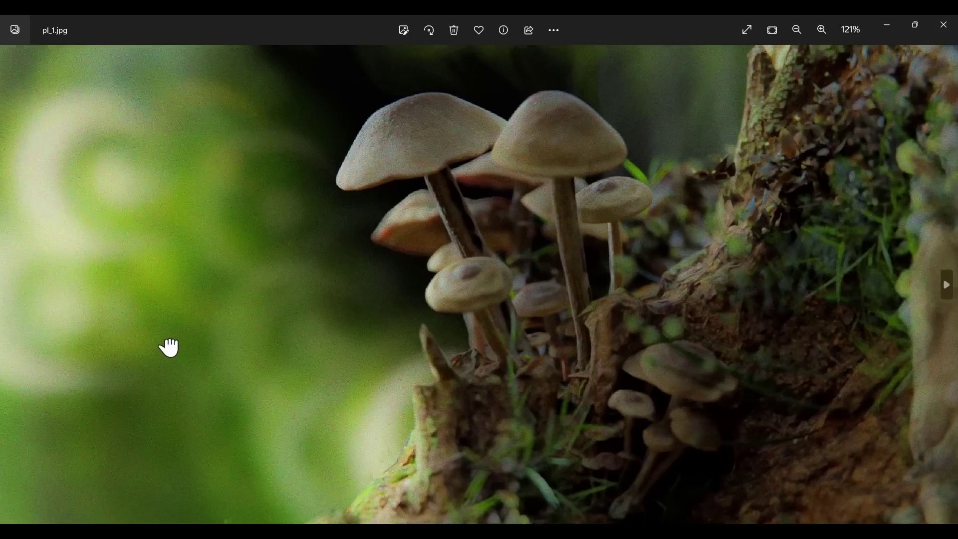
# Step: Pan the mushroom photo and advance the Cam-FX slides past Professional Bokeh
pyautogui.moveTo(166, 344); pyautogui.dragTo(188, 369)
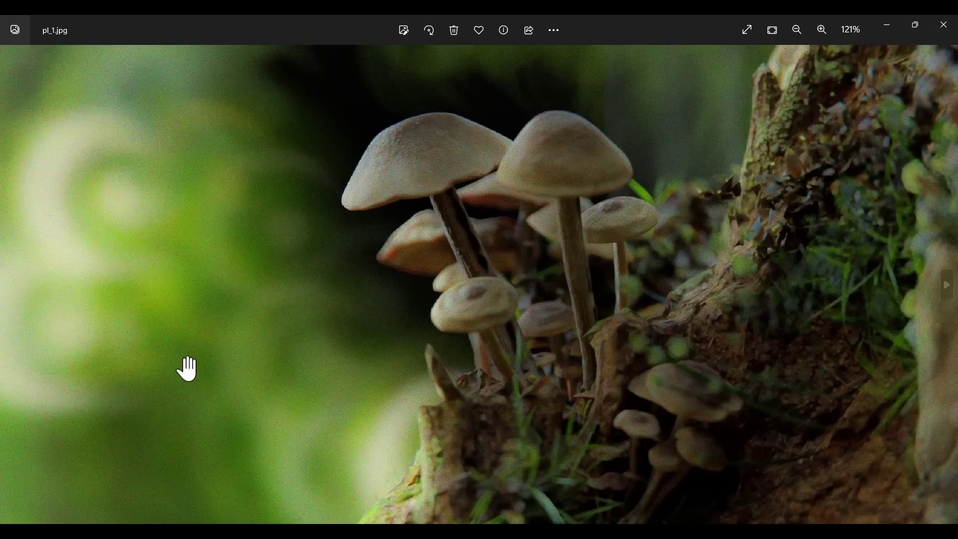
pyautogui.scroll(-2, 220, 260)
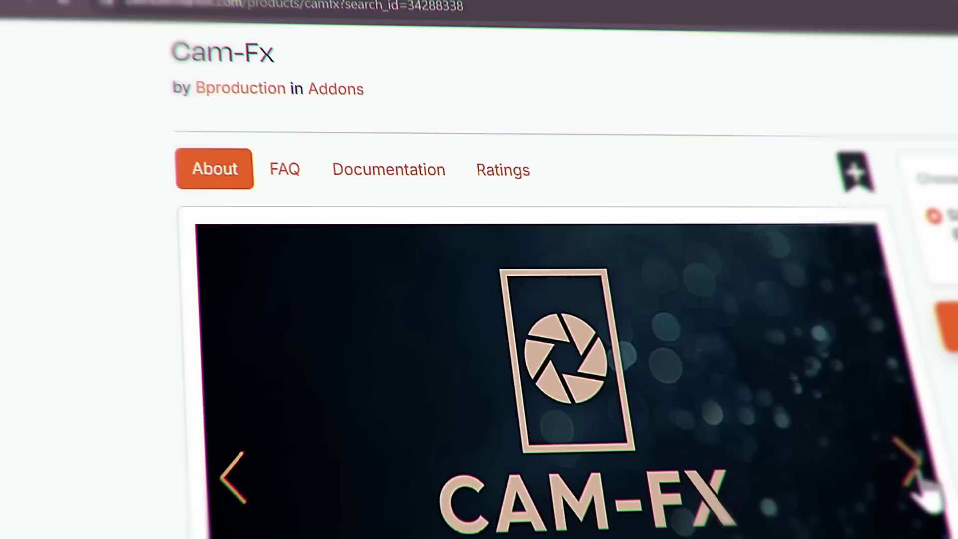
pyautogui.click(916, 476)
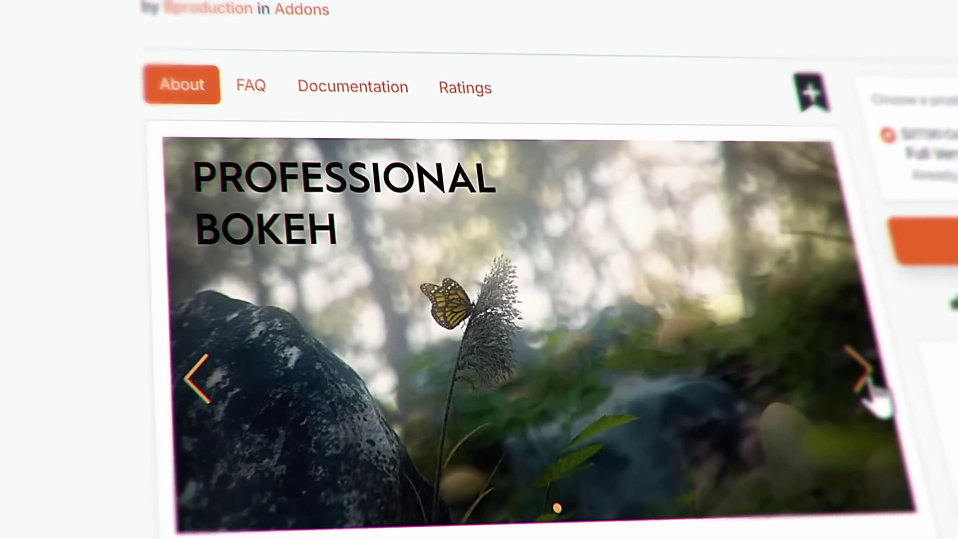
pyautogui.click(886, 419)
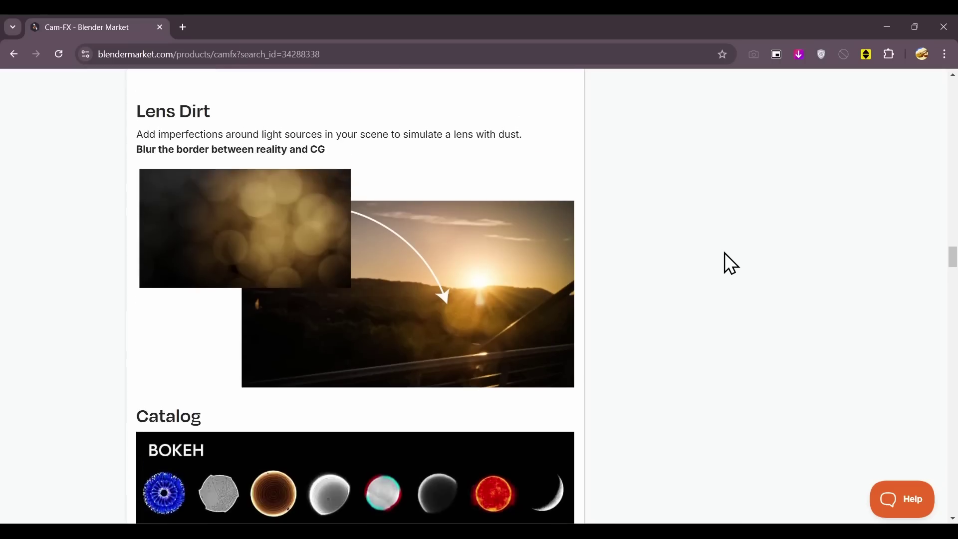
# Step: Bring the 'Blender Bokeh VS Cam-FX' comparison section into view
pyautogui.scroll(13, 725, 253)
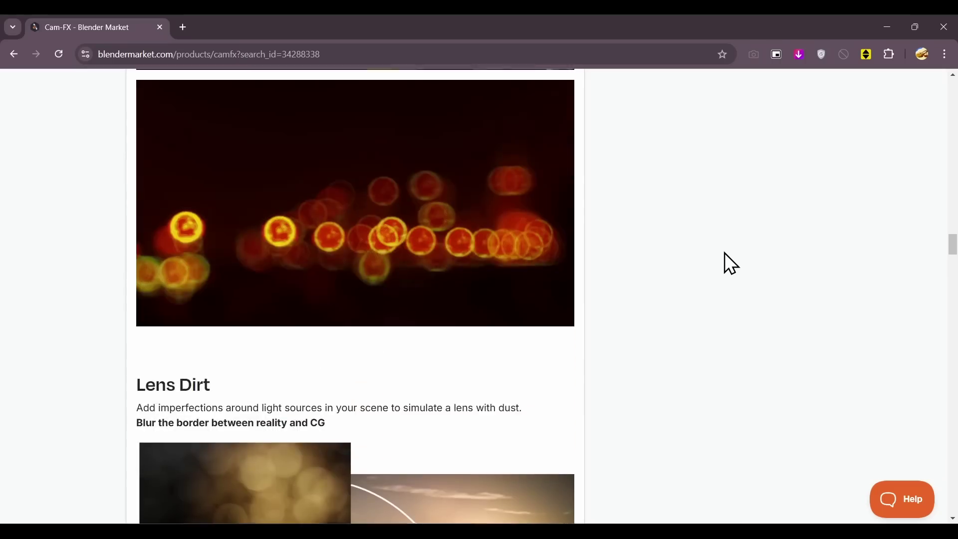
pyautogui.scroll(15, 725, 252)
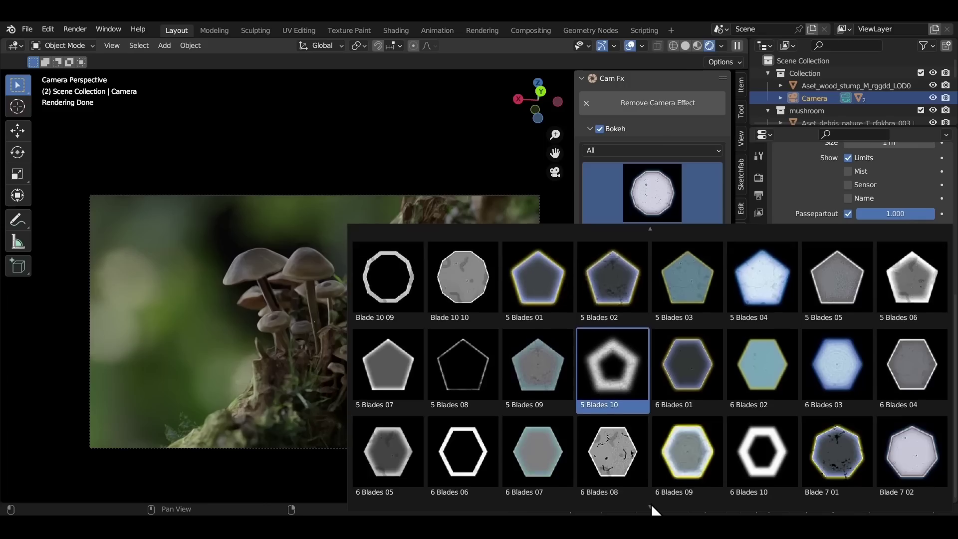
pyautogui.scroll(-4, 651, 504)
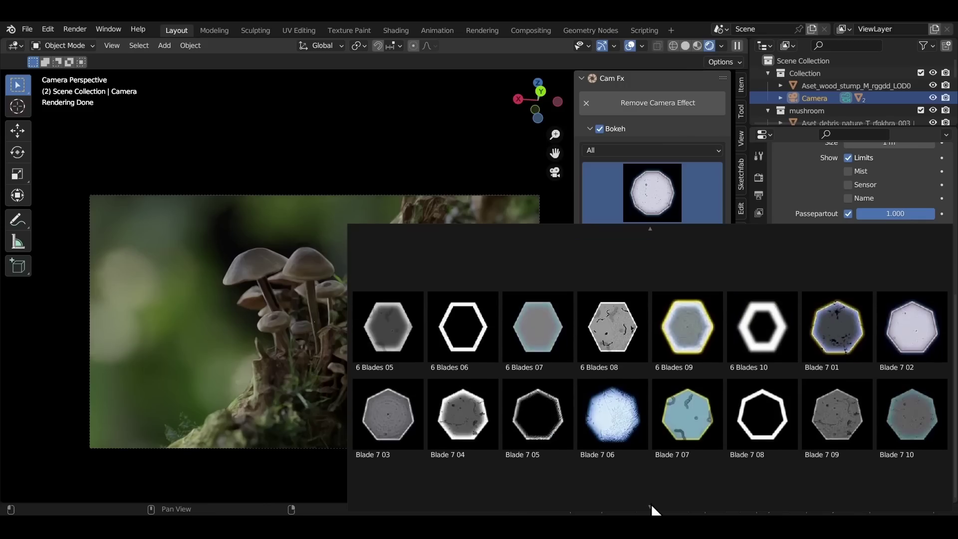
# Step: Set the Cam Fx lens dirt texture to Lens Dirt Random 13
pyautogui.click(644, 329)
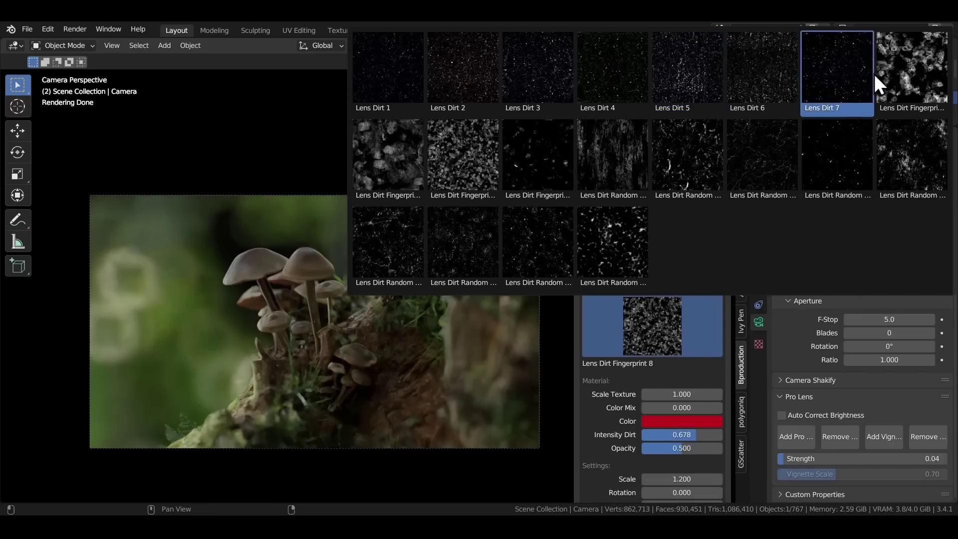
pyautogui.click(708, 161)
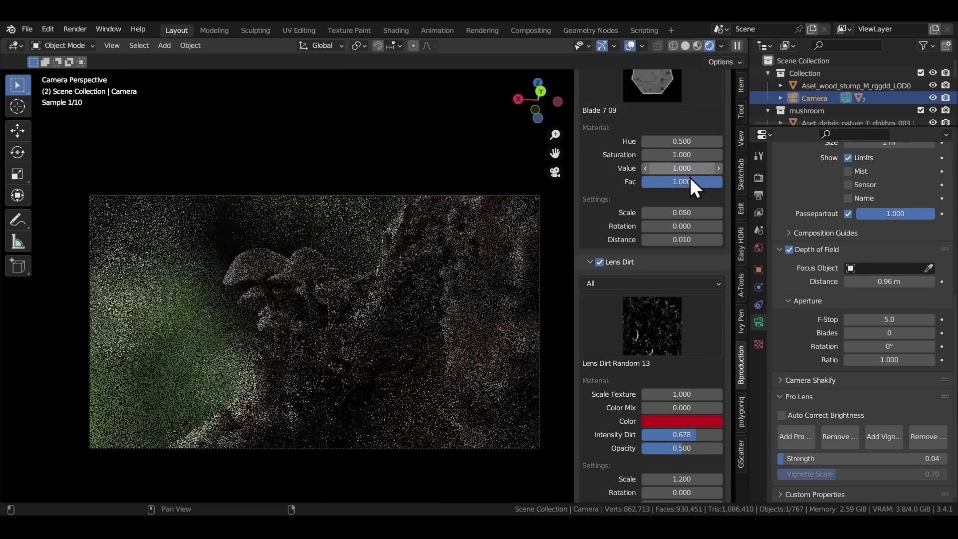
pyautogui.scroll(-4, 669, 339)
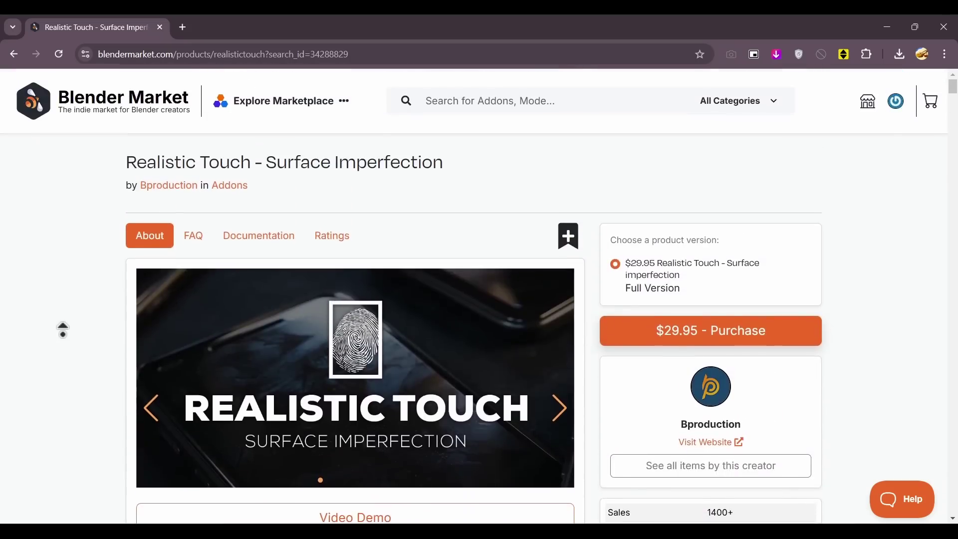
# Step: Brighten the fingerprint node's B colour by raising its HSV Value
pyautogui.scroll(-8, 307, 399)
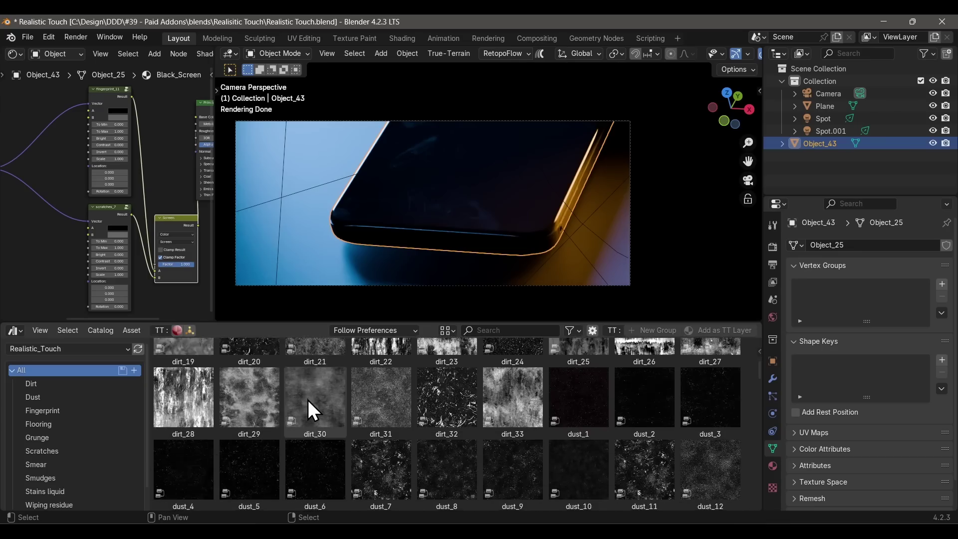
pyautogui.scroll(-10, 307, 398)
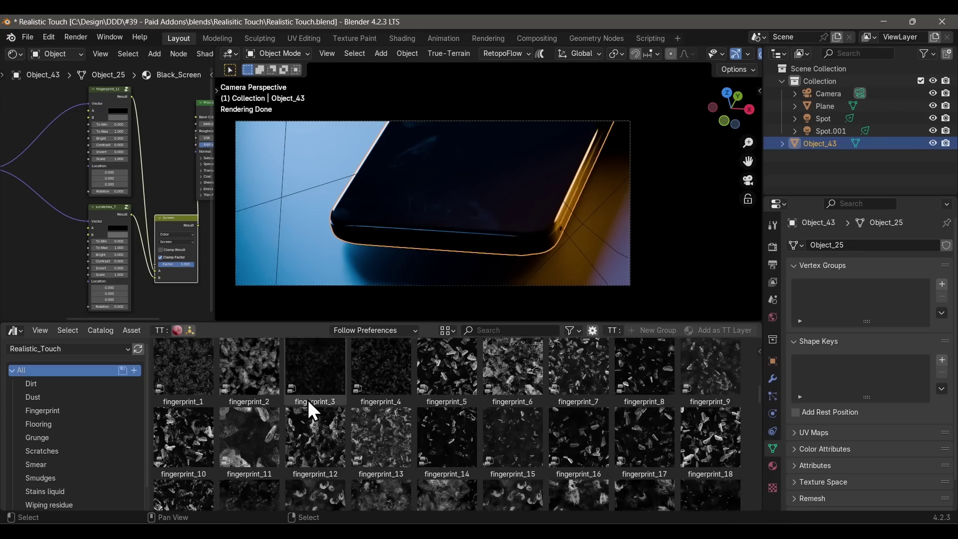
pyautogui.scroll(-10, 308, 400)
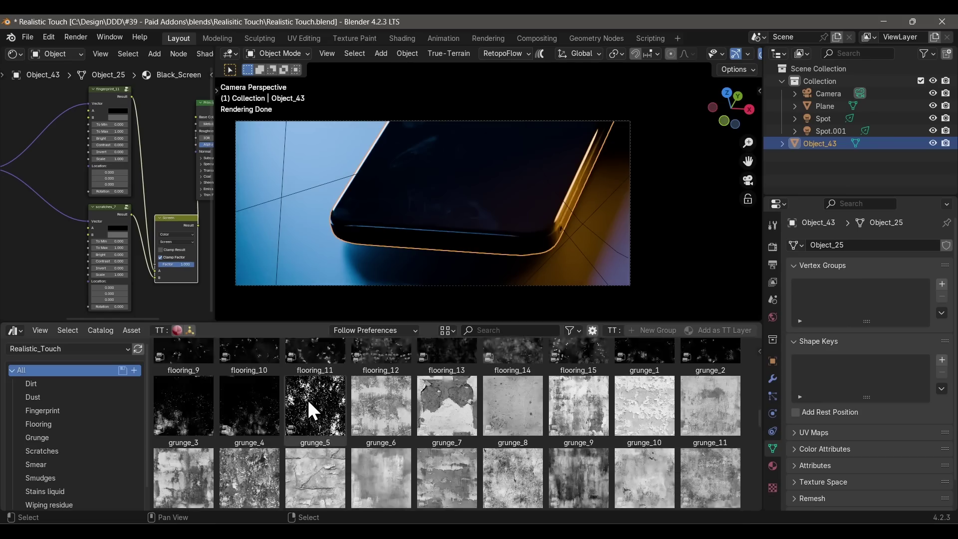
pyautogui.scroll(-8, 307, 400)
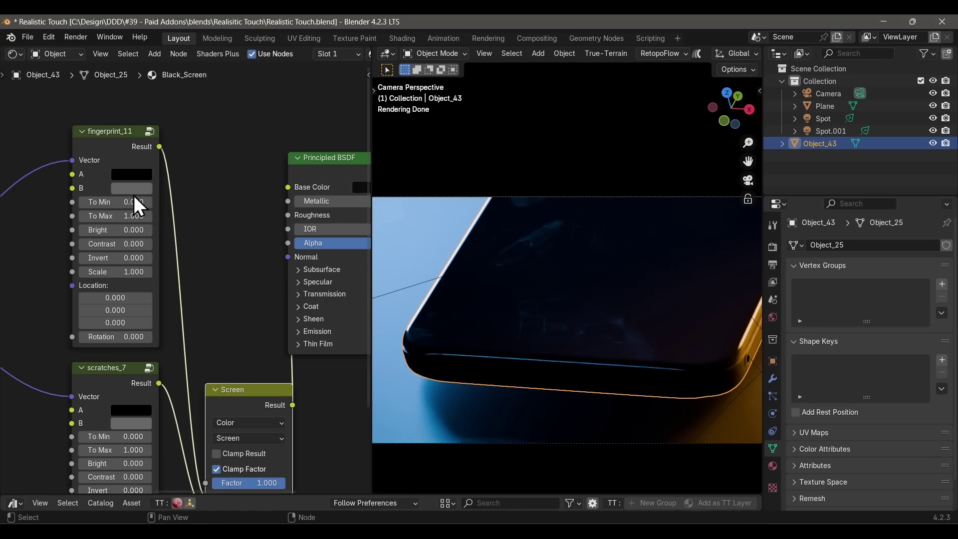
pyautogui.click(138, 189)
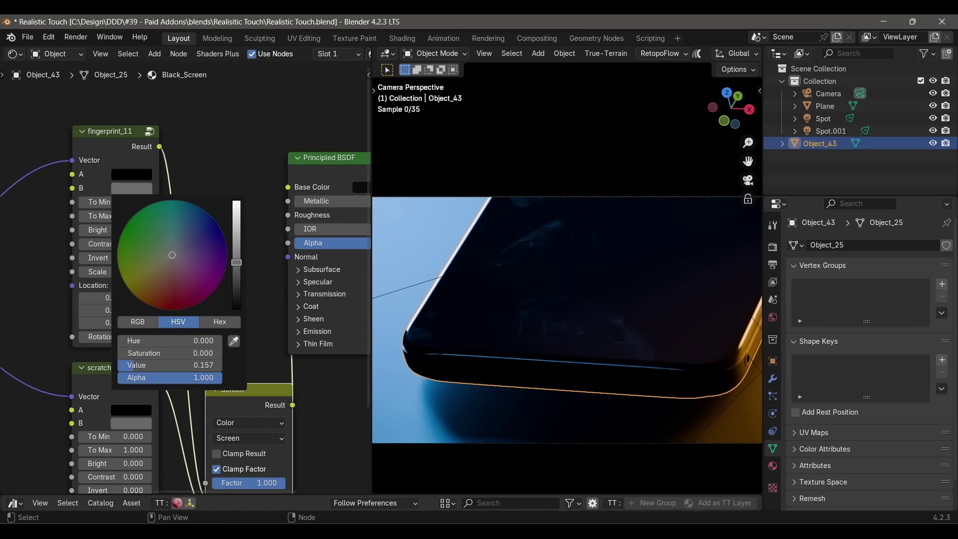
pyautogui.moveTo(170, 365); pyautogui.dragTo(180, 365)
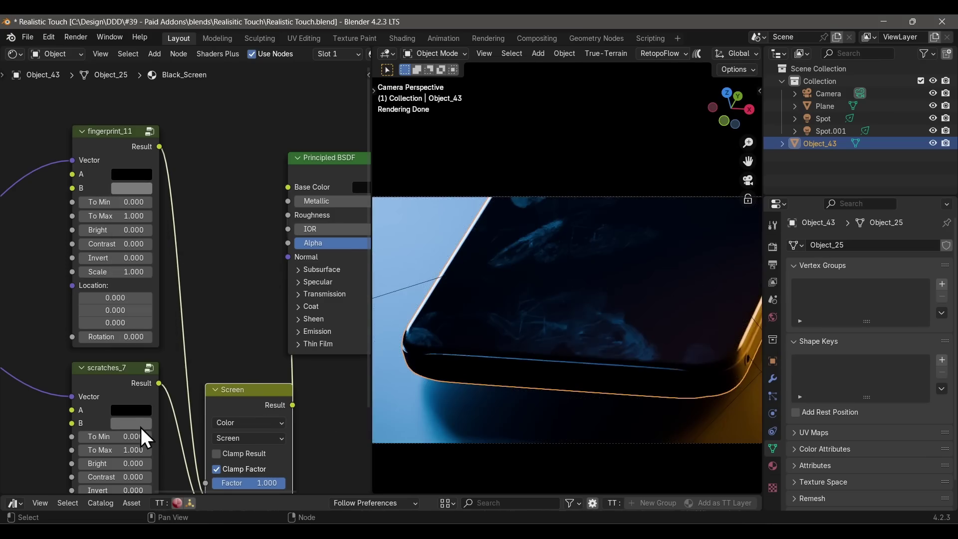
pyautogui.moveTo(235, 294); pyautogui.dragTo(235, 278)
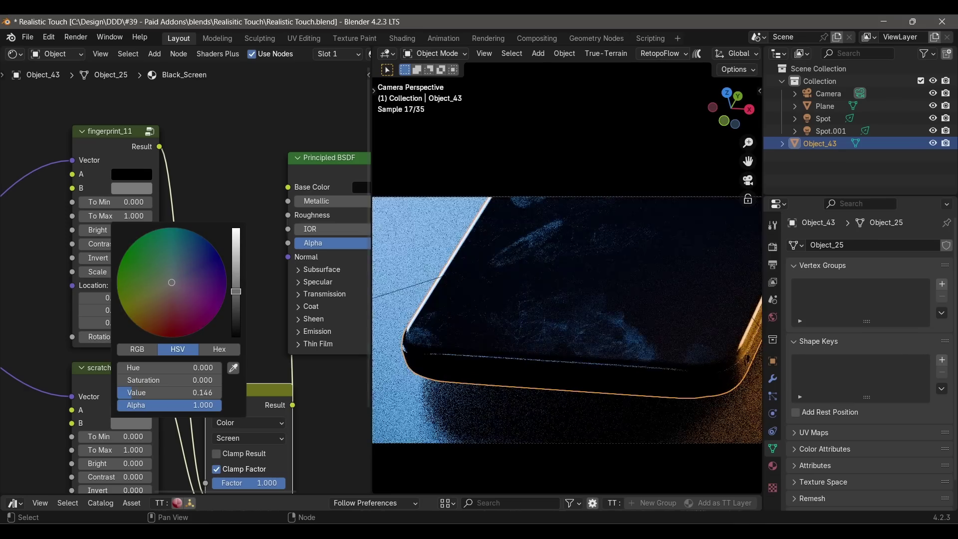
# Step: Zoom the camera view in on the phone's smudged screen
pyautogui.scroll(5, 586, 322)
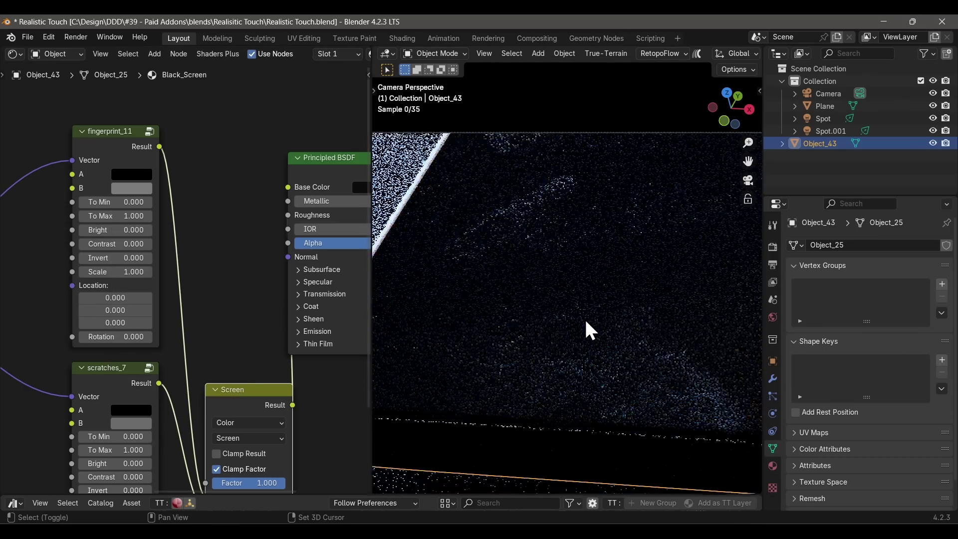
pyautogui.keyDown('shift'); pyautogui.scroll(-2, 585, 317); pyautogui.keyUp('shift')
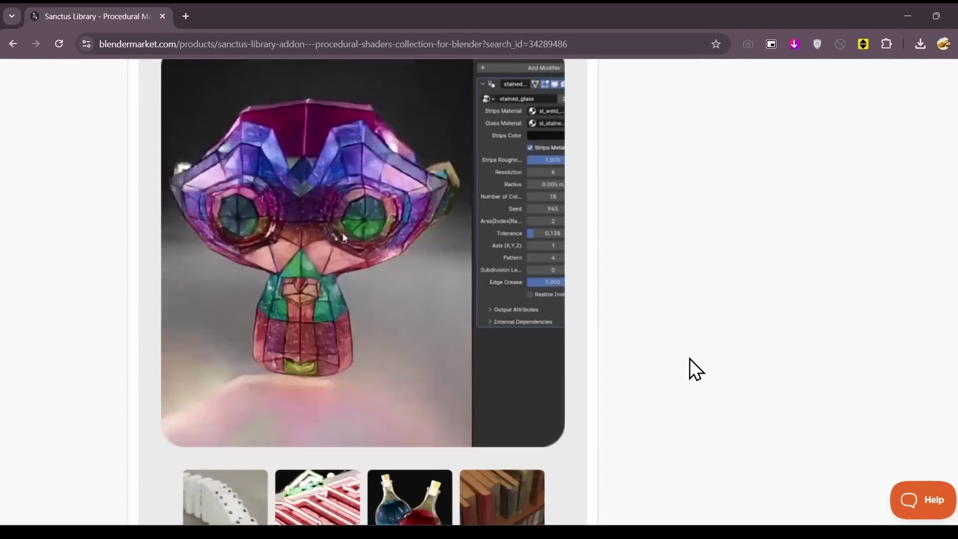
pyautogui.scroll(-10, 699, 359)
pyautogui.scroll(-15, 722, 353)
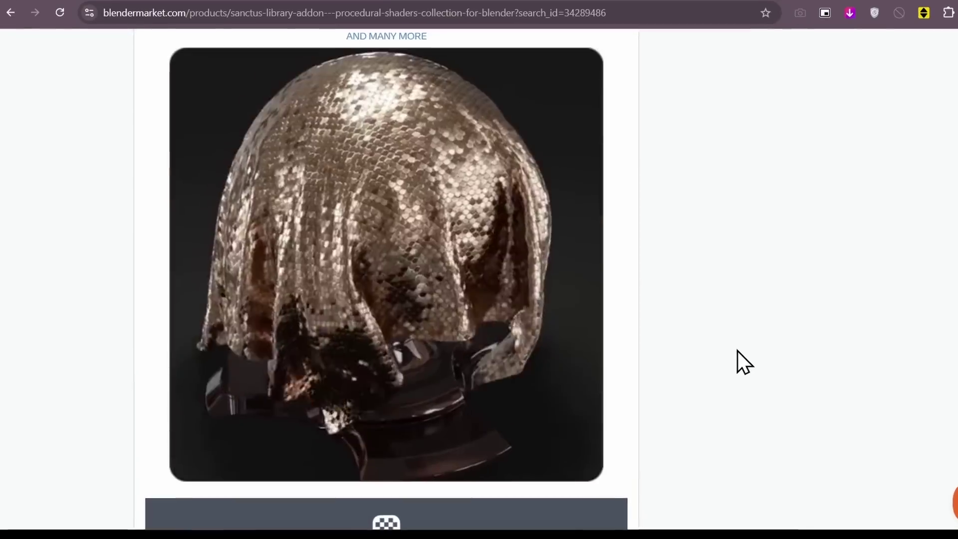
pyautogui.scroll(20, 793, 355)
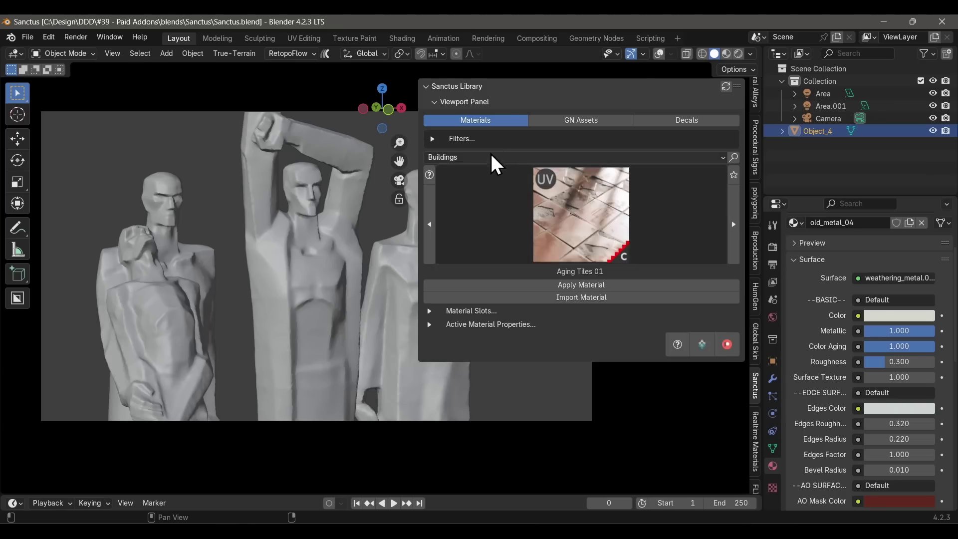
# Step: Browse the Sanctus Library Buildings and Toon material grids
pyautogui.click(493, 157)
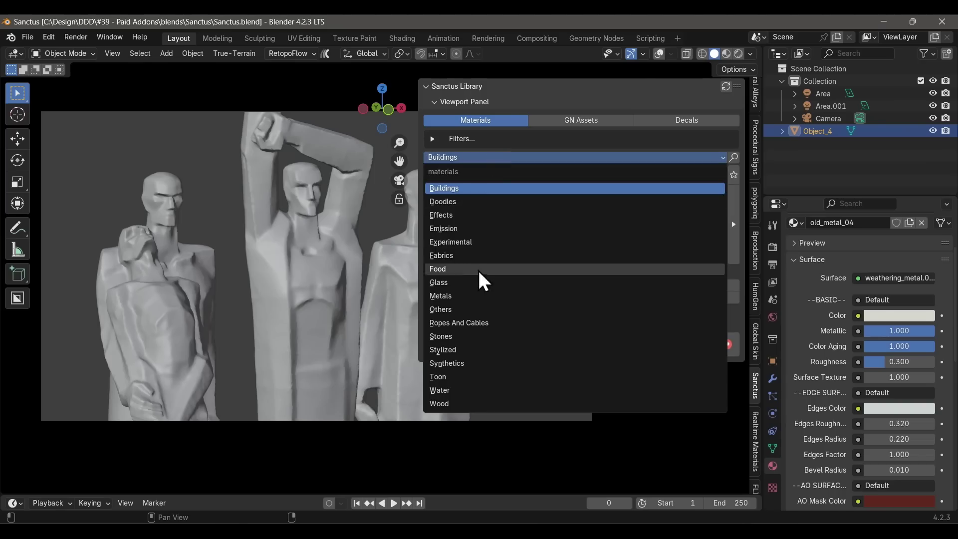
pyautogui.click(450, 188)
pyautogui.click(574, 228)
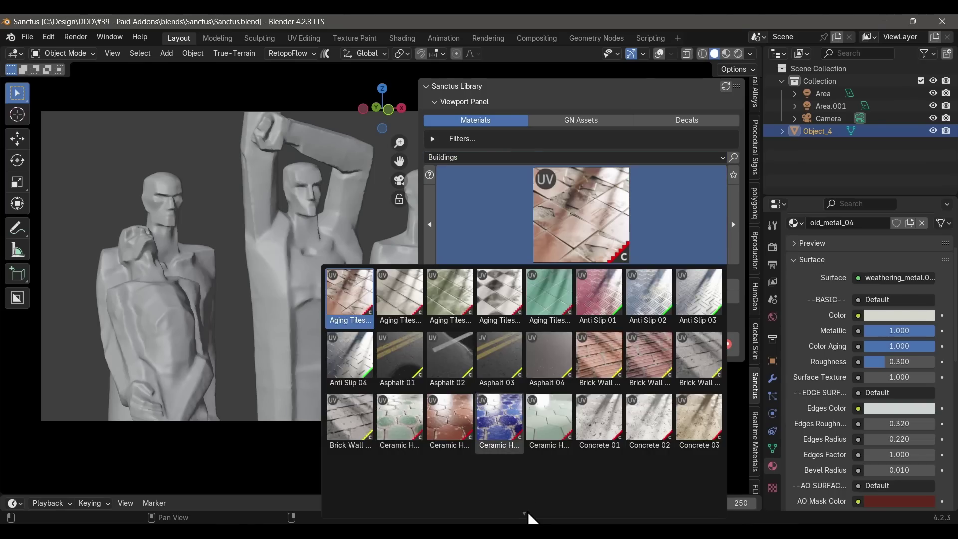
pyautogui.scroll(-5, 529, 514)
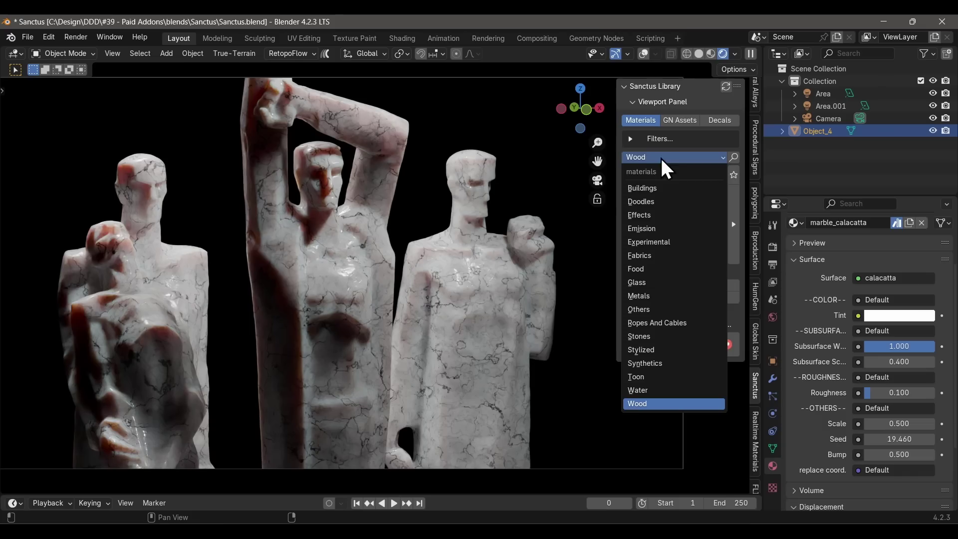
pyautogui.click(644, 376)
pyautogui.click(676, 257)
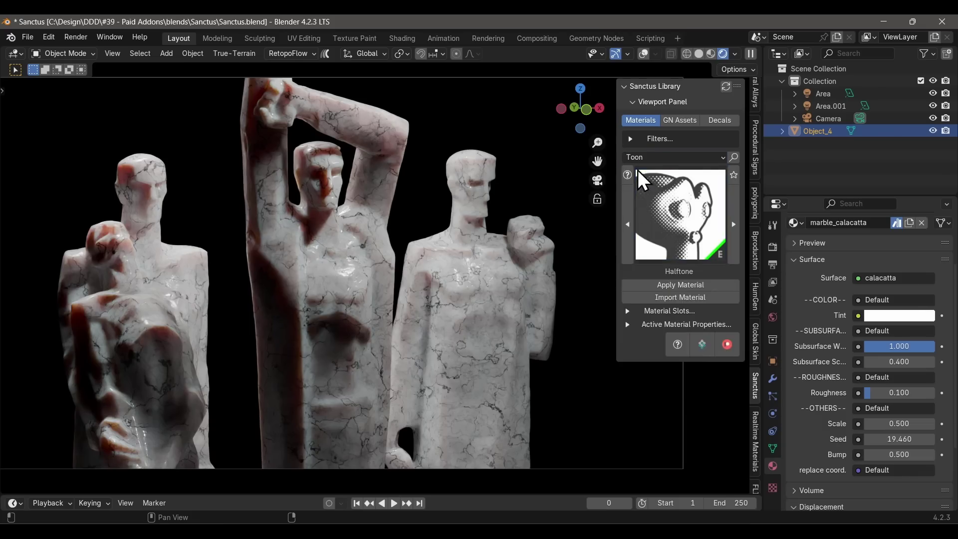
# Step: Browse Ropes And Cables, then stamp the 07 number decal on the middle statue's chest
pyautogui.click(639, 158)
pyautogui.click(676, 328)
pyautogui.click(682, 225)
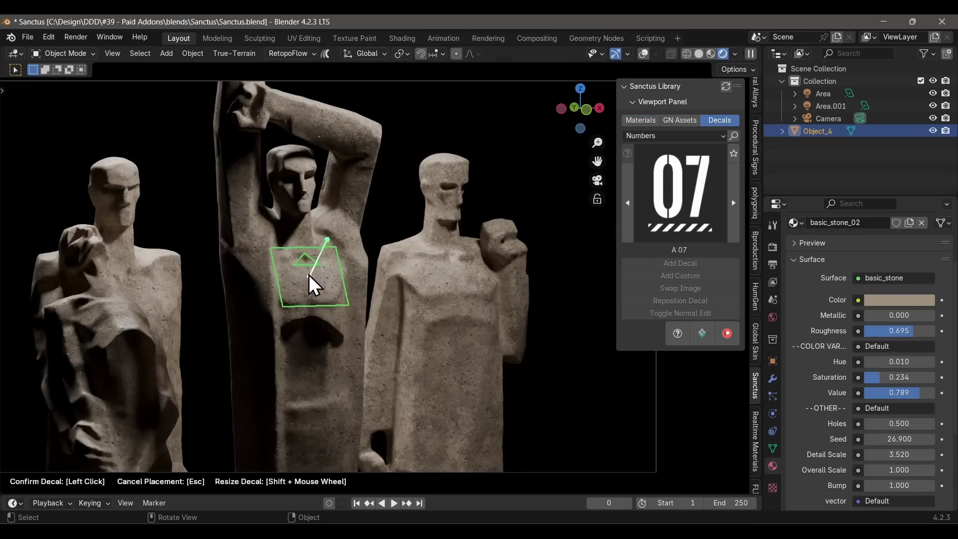
pyautogui.click(309, 276)
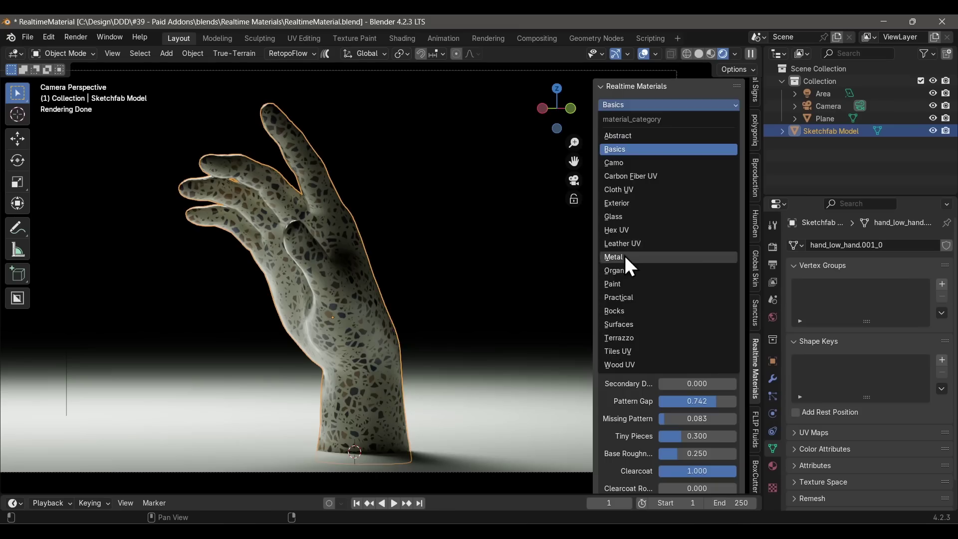
# Step: Apply the Abstract category's Glitter realtime material to the hand model
pyautogui.click(623, 259)
pyautogui.click(624, 164)
pyautogui.click(644, 105)
pyautogui.click(612, 127)
pyautogui.click(643, 152)
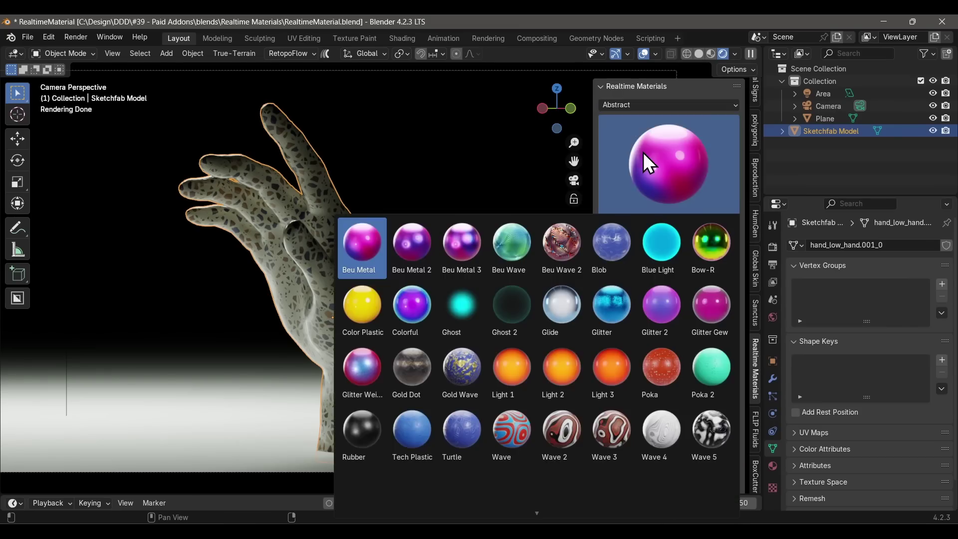
pyautogui.click(624, 306)
pyautogui.click(650, 225)
# Step: Swap the hand's material to Gold Dot from the Abstract materials grid
pyautogui.click(659, 169)
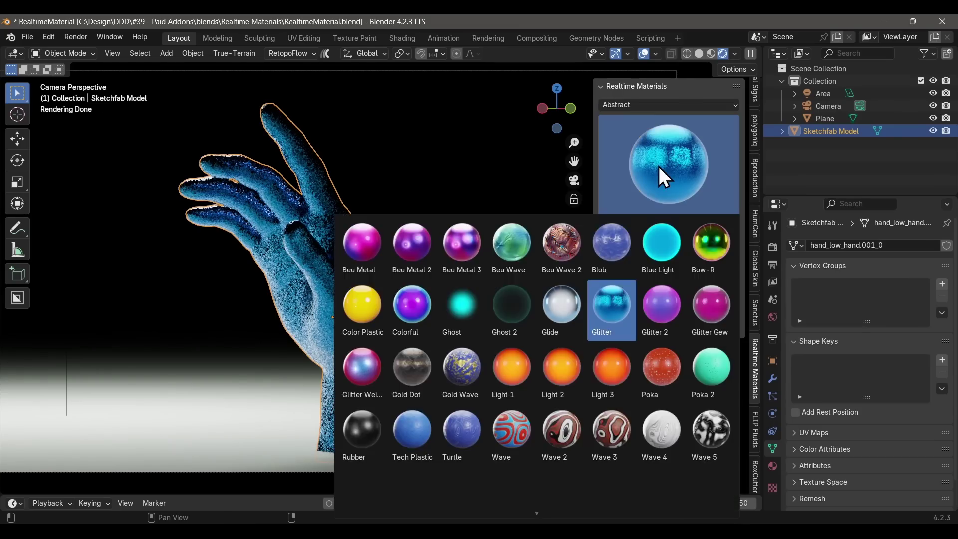
pyautogui.click(427, 368)
pyautogui.click(651, 227)
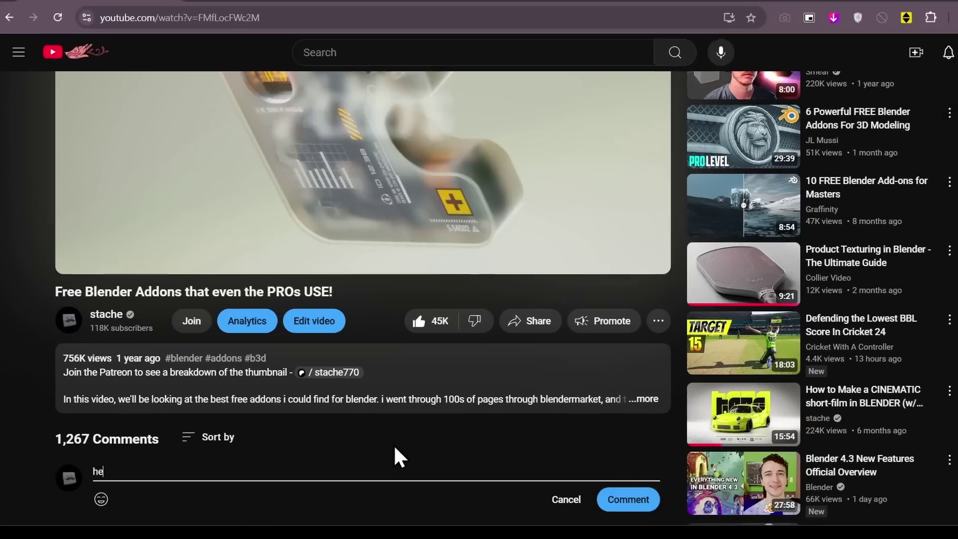
# Step: Type a comment claiming to share card details, then scroll back up the page
pyautogui.write('re are my card')
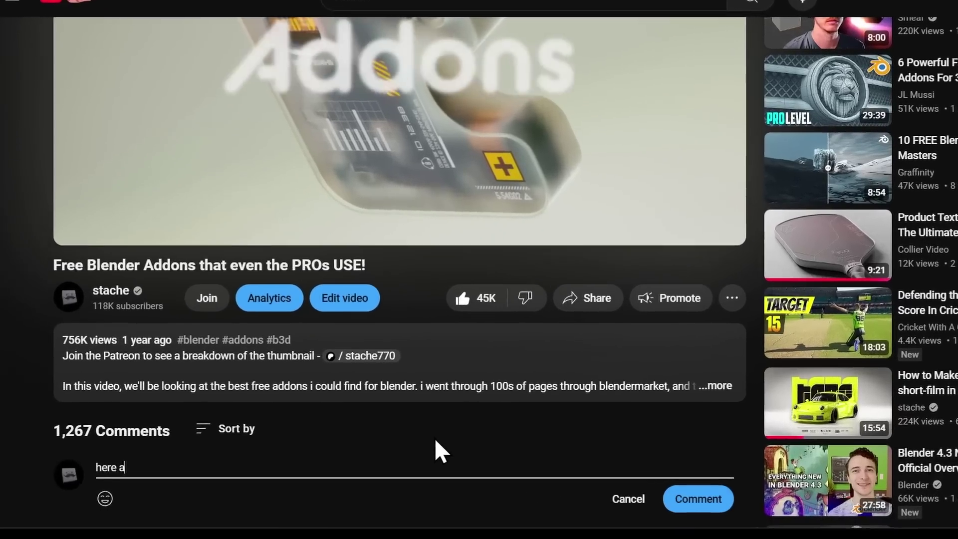
pyautogui.write(' details : 8')
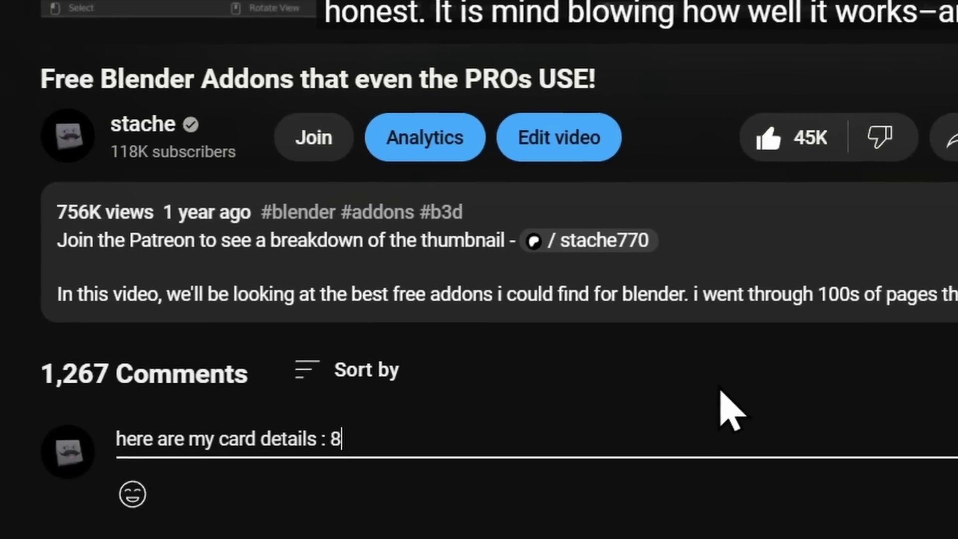
pyautogui.write('008')
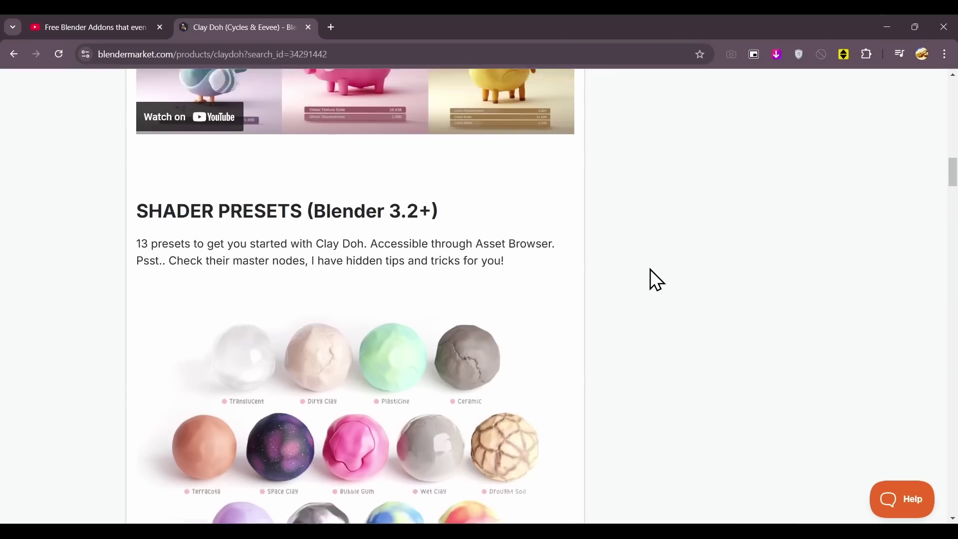
pyautogui.scroll(5, 651, 270)
pyautogui.scroll(15, 651, 269)
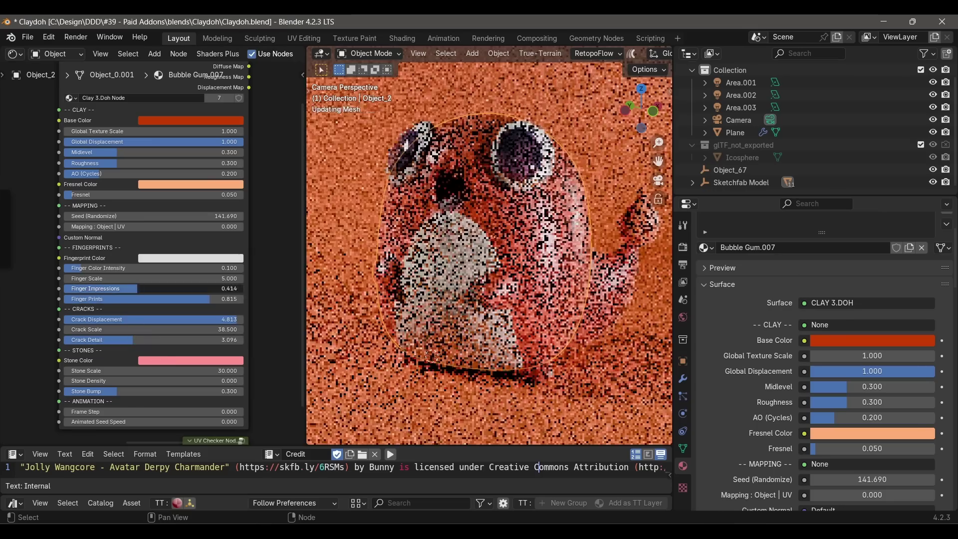
# Step: Lower Clay 3.DOH Crack Scale to 22.2, raise Stone Density to 0.158, and zoom in
pyautogui.moveTo(160, 329); pyautogui.dragTo(135, 330)
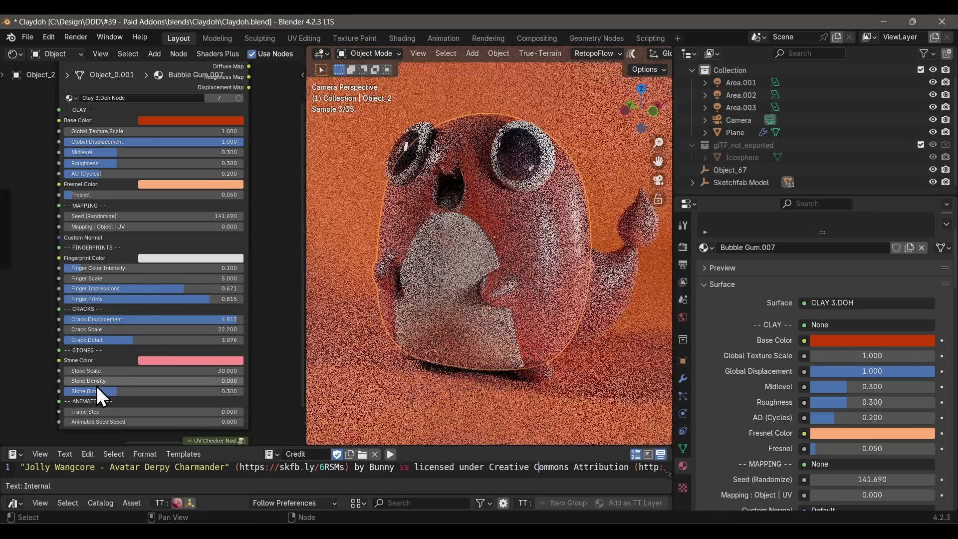
pyautogui.moveTo(150, 381); pyautogui.dragTo(168, 381)
pyautogui.scroll(5, 476, 262)
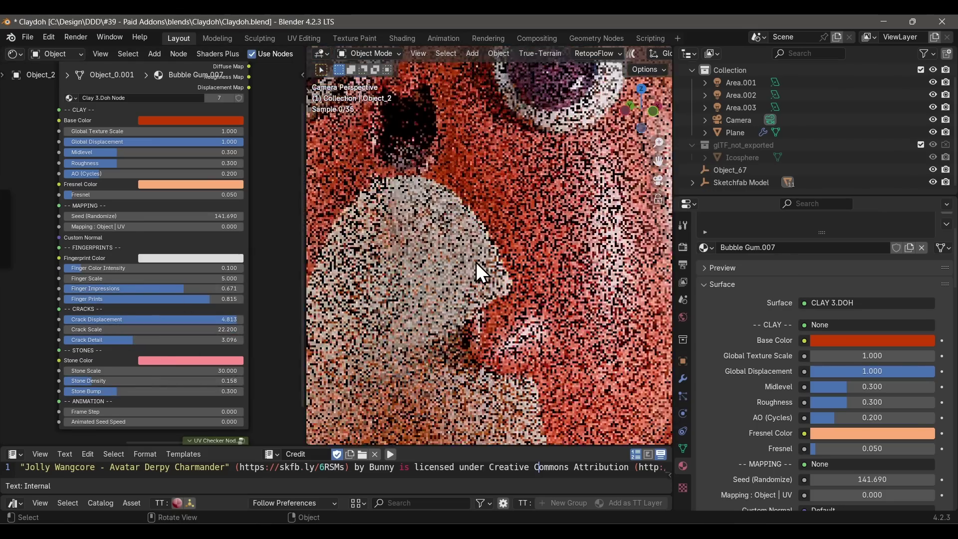
pyautogui.keyDown('shift'); pyautogui.scroll(2, 463, 166); pyautogui.keyUp('shift')
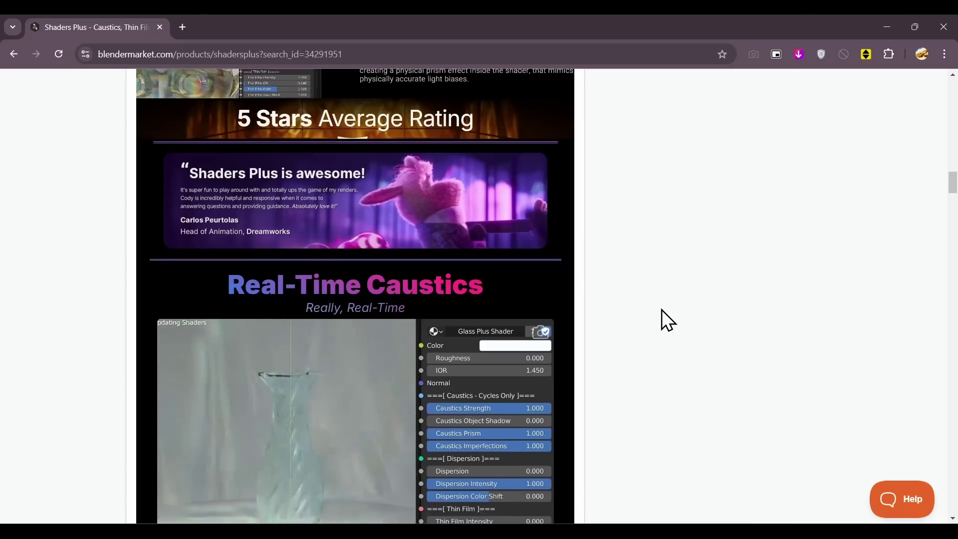
# Step: Scroll the Shaders Plus product page up to its version options and price
pyautogui.scroll(8, 662, 310)
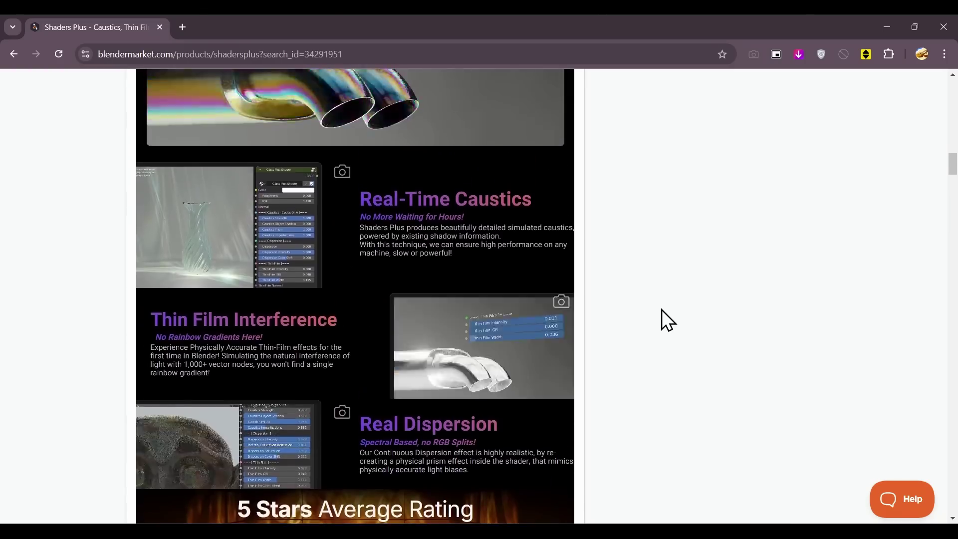
pyautogui.scroll(15, 662, 310)
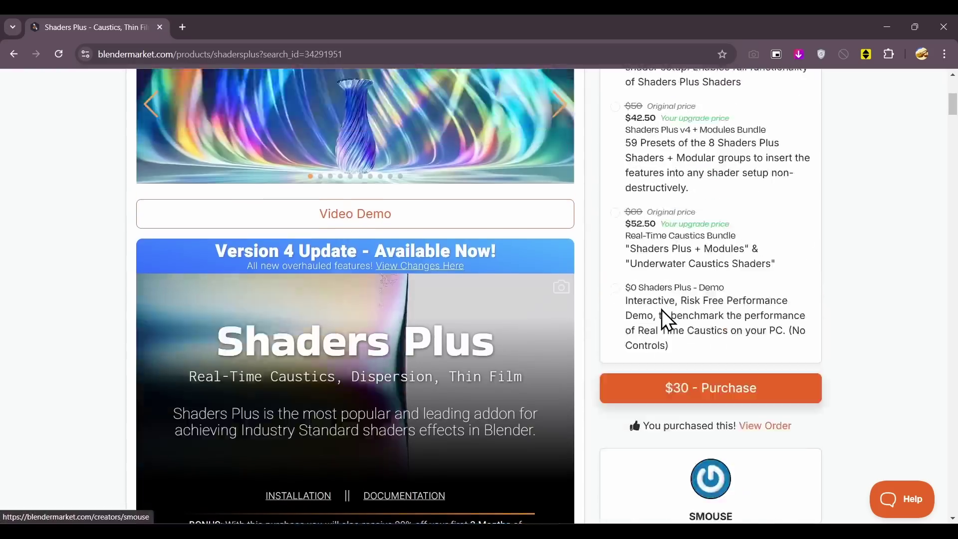
pyautogui.scroll(6, 662, 309)
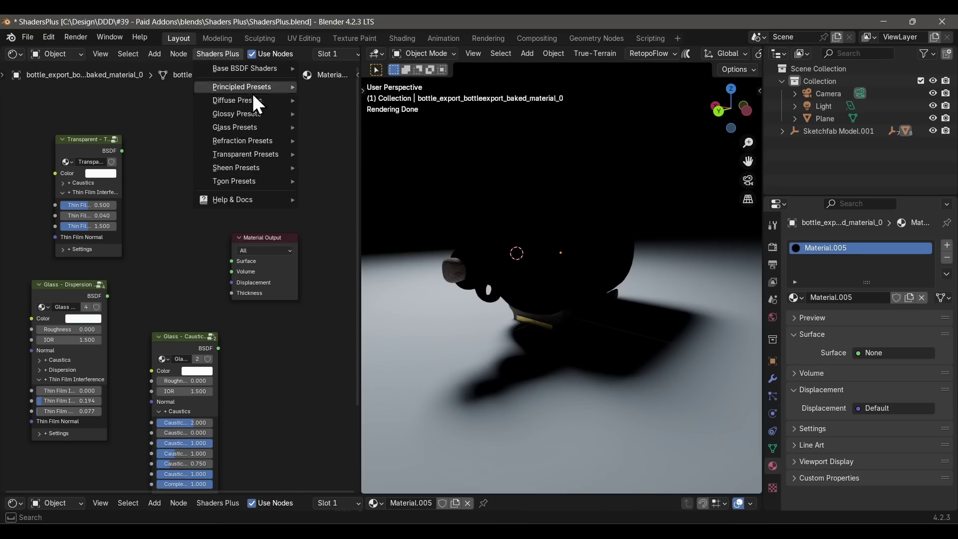
# Step: Try Transparent, Glass – Dispersion and Glass – Caustics as surface, settling on Glossy – Thin Film
pyautogui.moveTo(121, 150); pyautogui.dragTo(231, 261)
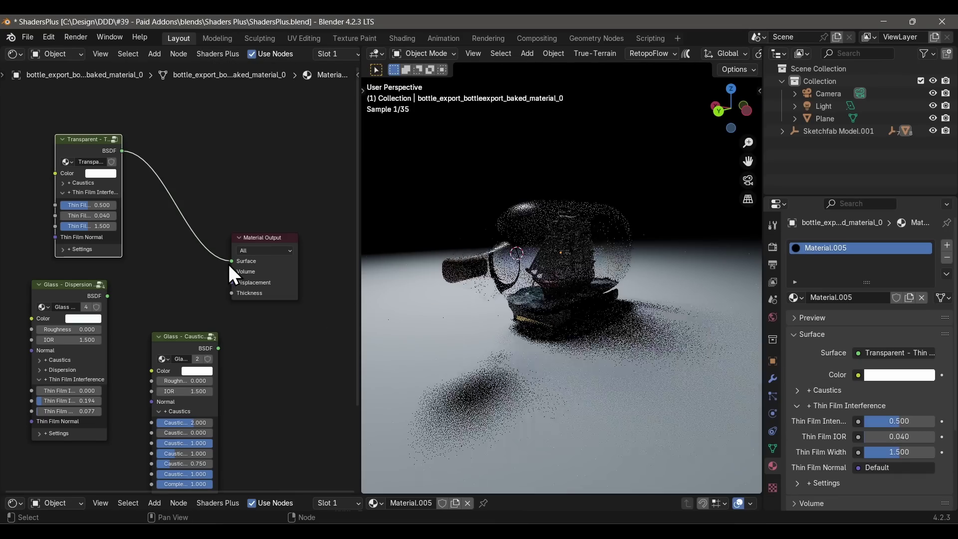
pyautogui.moveTo(106, 295); pyautogui.dragTo(232, 261)
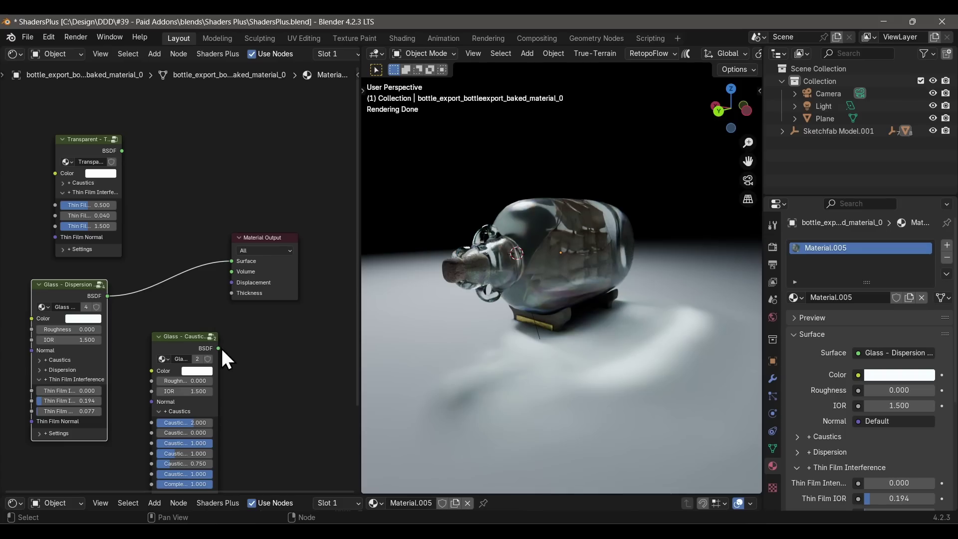
pyautogui.moveTo(219, 347); pyautogui.dragTo(224, 265)
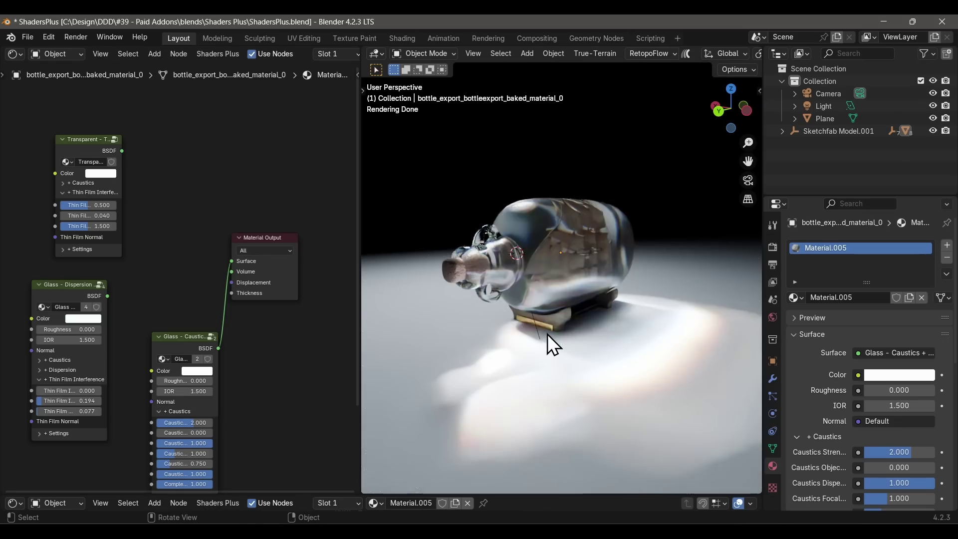
pyautogui.moveTo(547, 334); pyautogui.dragTo(547, 334, button='middle')
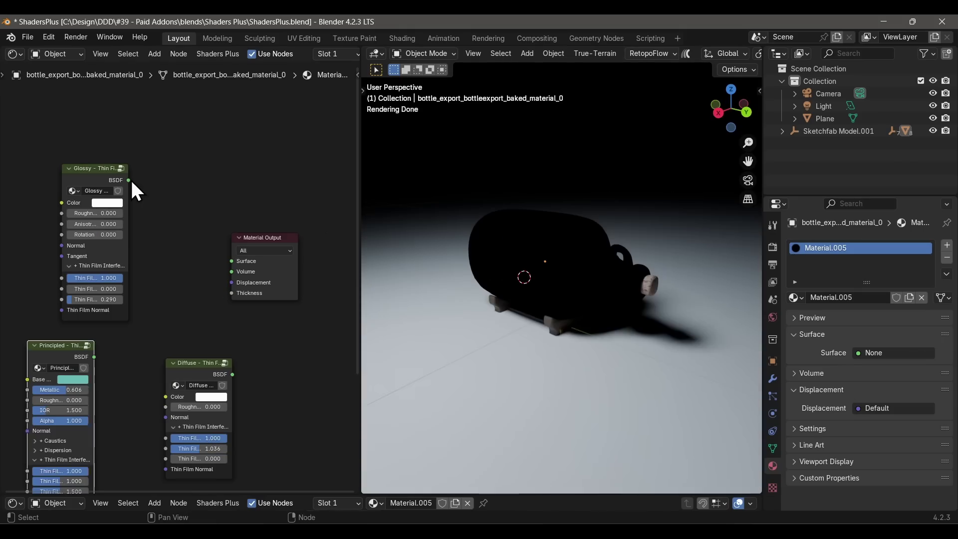
pyautogui.moveTo(129, 180); pyautogui.dragTo(230, 261)
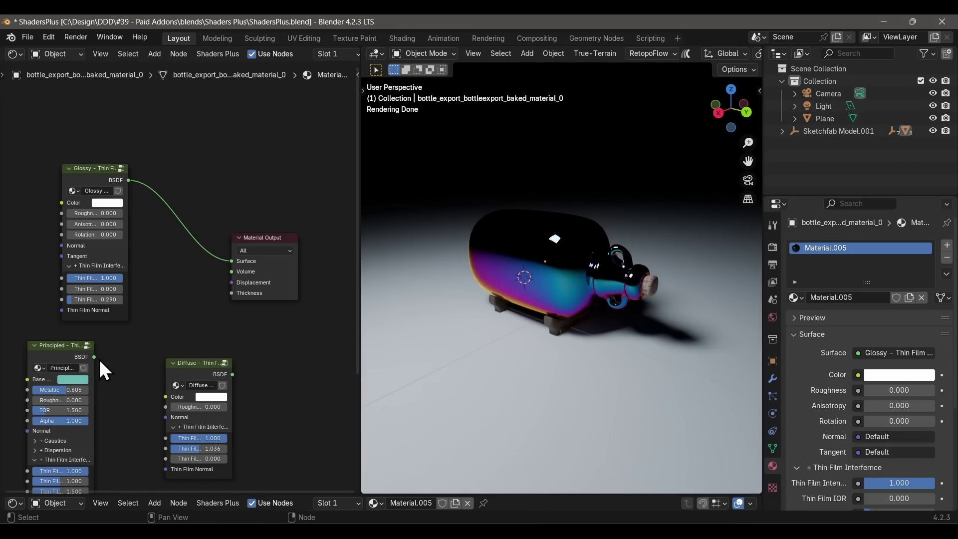
# Step: Give the bottle Principled, then Diffuse thin-film shader, and browse Shaders Plus Toon Presets
pyautogui.moveTo(94, 357); pyautogui.dragTo(231, 260)
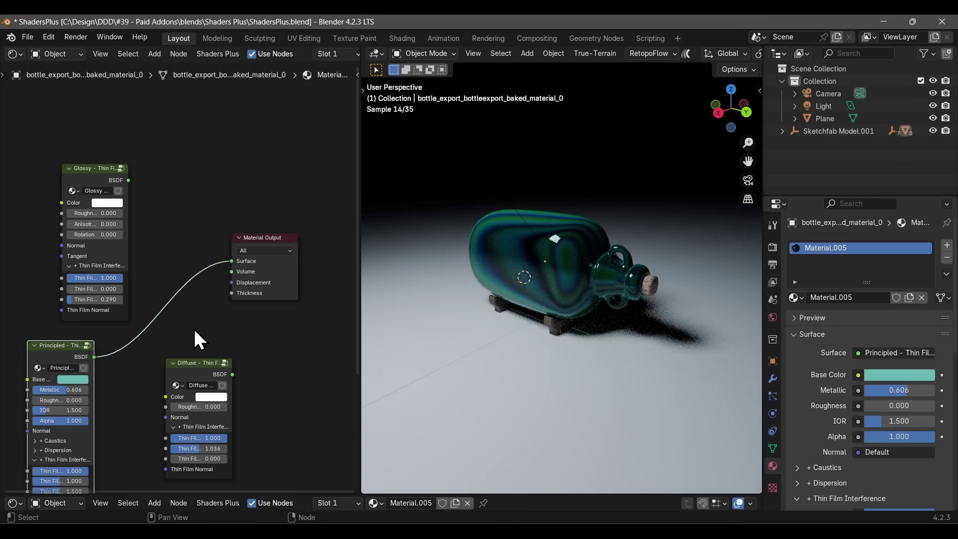
pyautogui.moveTo(232, 375); pyautogui.dragTo(231, 260)
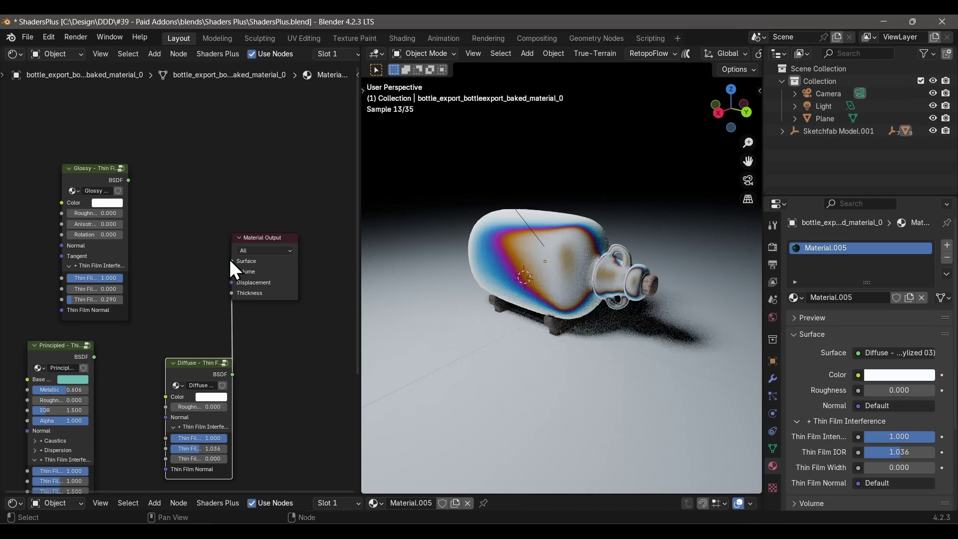
pyautogui.click(205, 56)
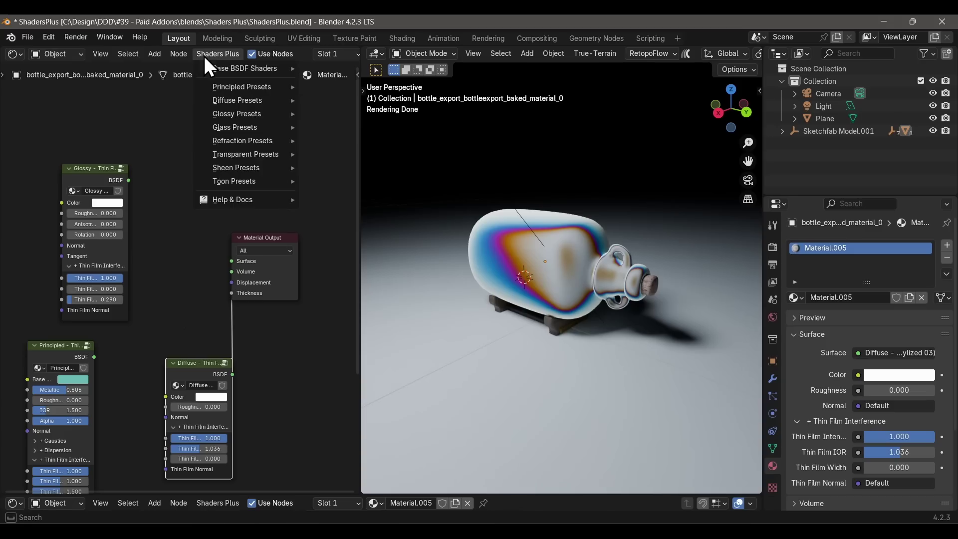
pyautogui.moveTo(227, 183)
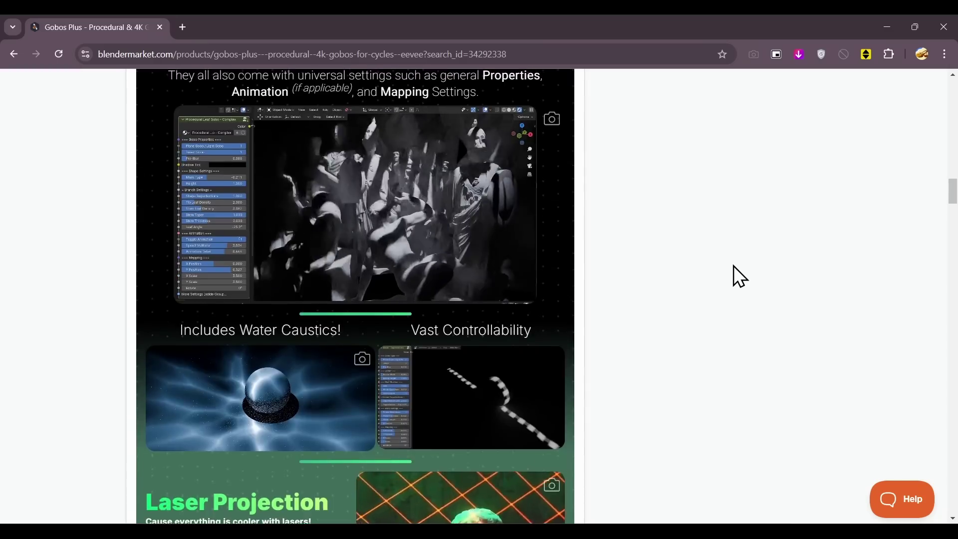
# Step: In the GoboPlus scene, enlarge the gobo library to show more thumbnails
pyautogui.scroll(15, 734, 266)
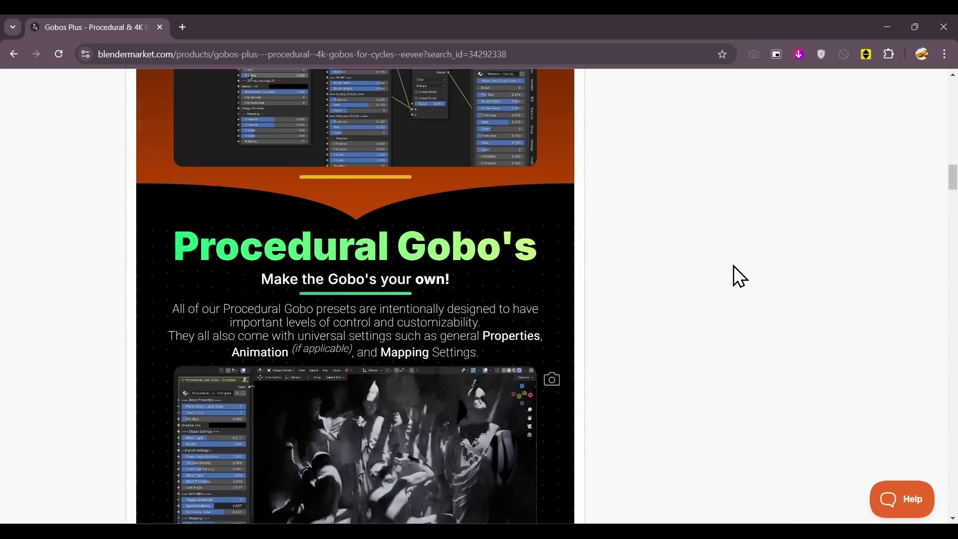
pyautogui.scroll(10, 733, 265)
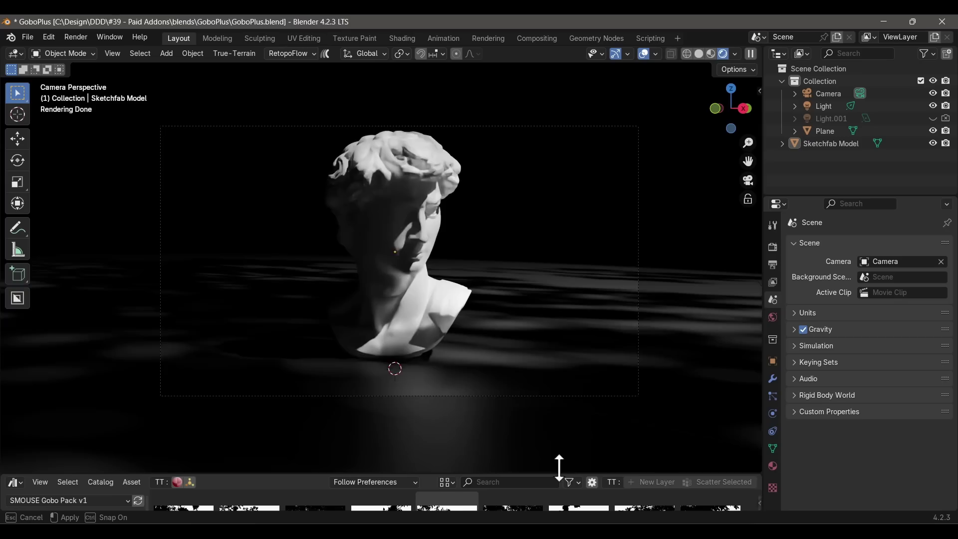
pyautogui.moveTo(558, 464); pyautogui.dragTo(557, 306)
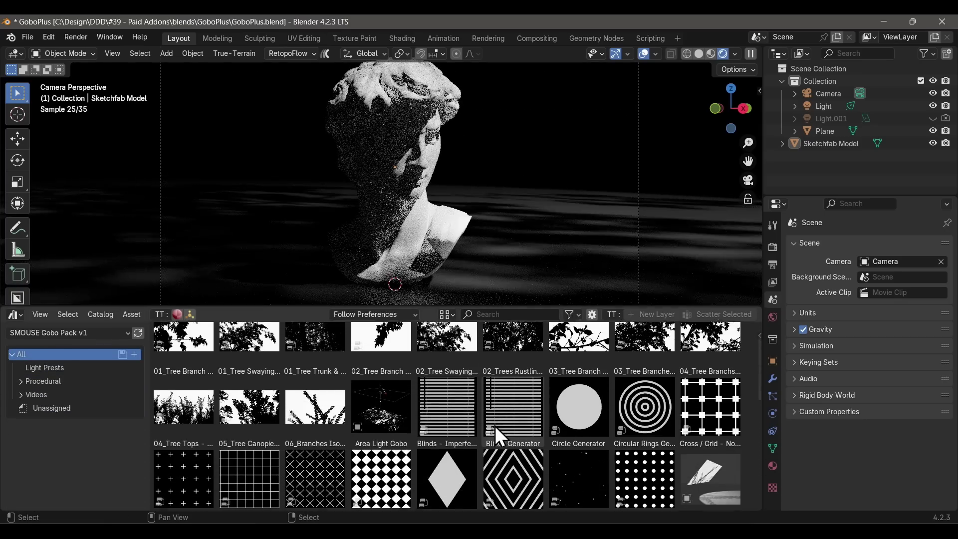
# Step: Raise the Blinds gobo Border, shift its Mapping X Position, and view through the camera
pyautogui.scroll(-2, 495, 427)
pyautogui.scroll(-6, 497, 431)
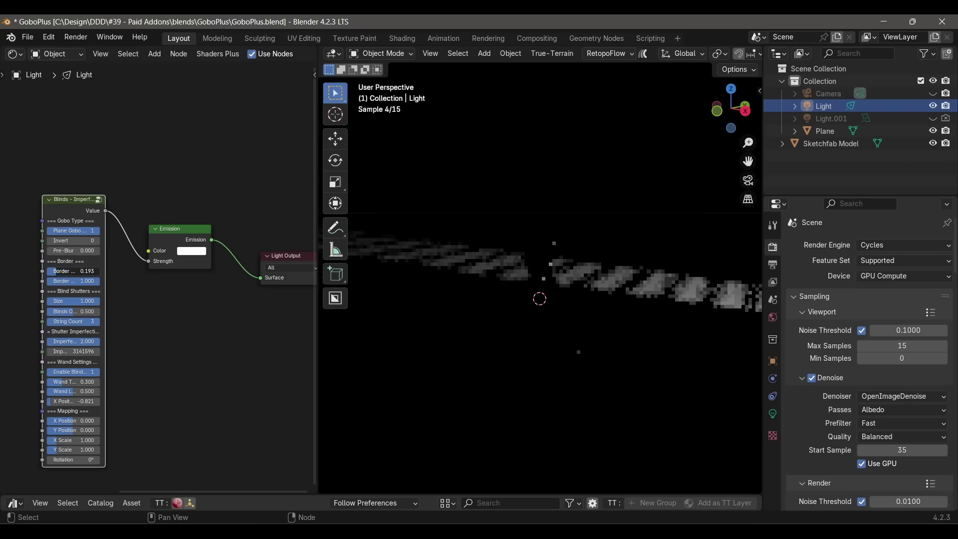
pyautogui.moveTo(74, 271); pyautogui.dragTo(75, 301)
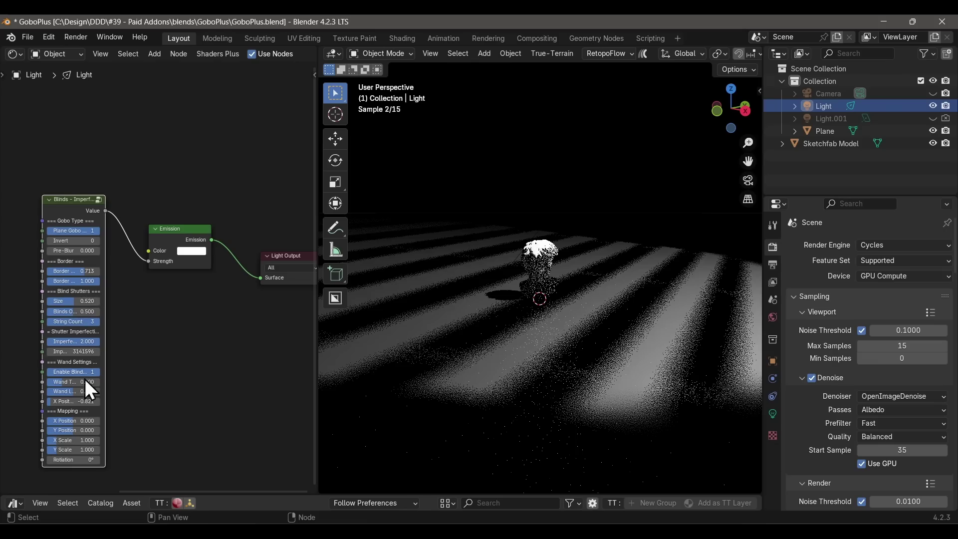
pyautogui.moveTo(77, 421); pyautogui.dragTo(67, 421)
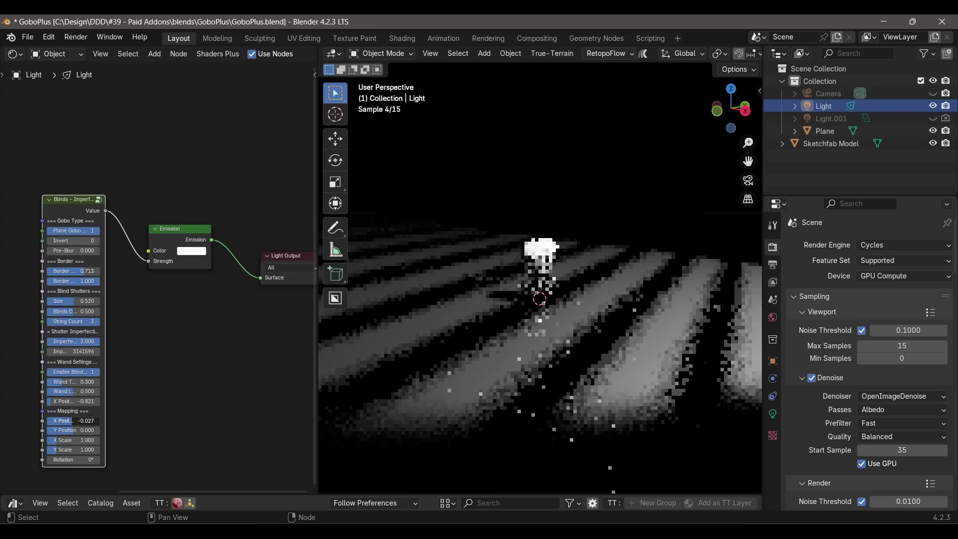
pyautogui.press('KP_0')
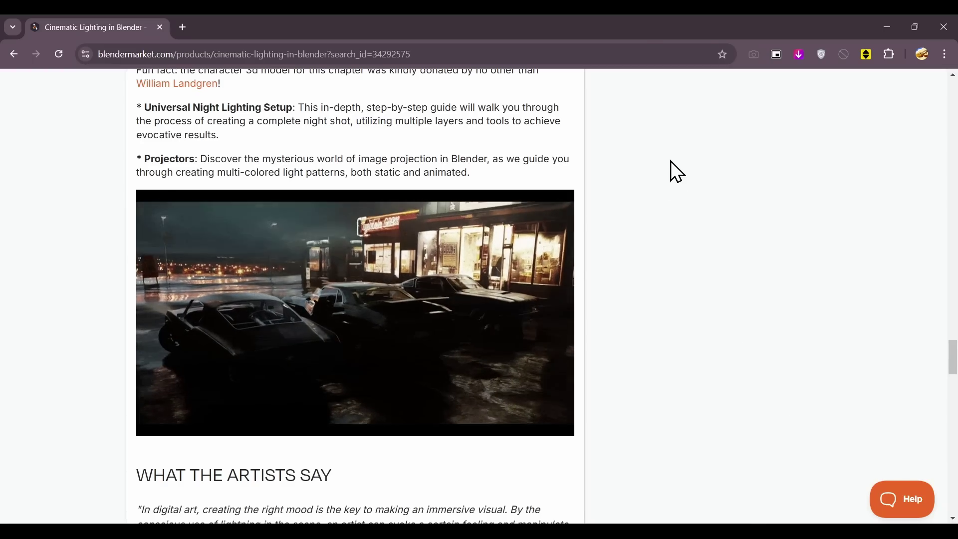
# Step: Scroll the Cinematic Lighting in Blender course page back to the top
pyautogui.scroll(15, 671, 161)
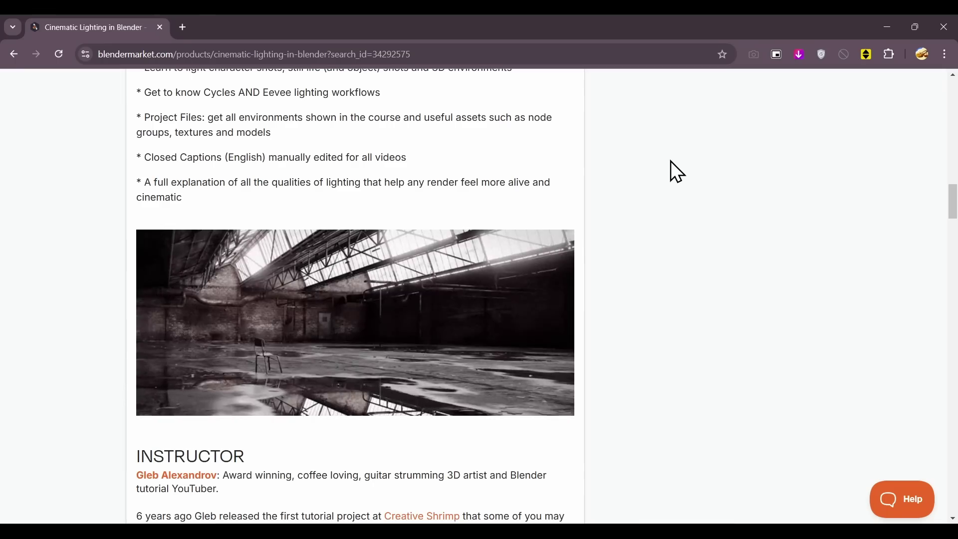
pyautogui.scroll(8, 671, 161)
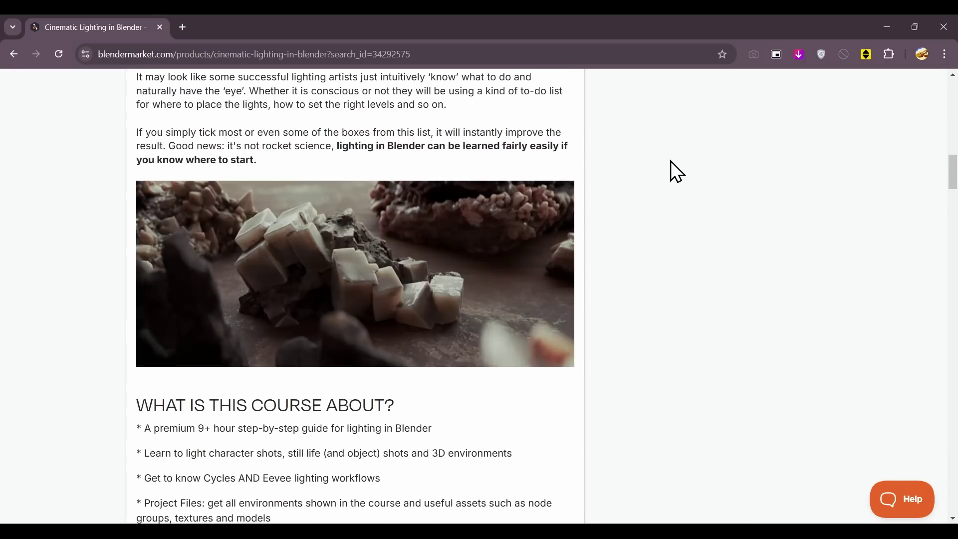
pyautogui.scroll(8, 671, 160)
pyautogui.scroll(12, 671, 161)
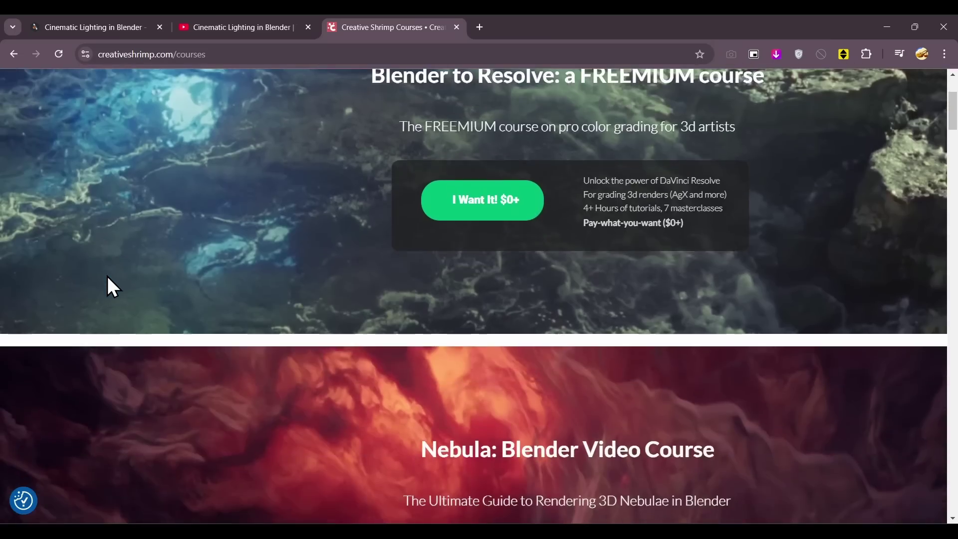
# Step: Scroll down through the Creative Shrimp courses list
pyautogui.scroll(-10, 107, 277)
pyautogui.scroll(-10, 107, 277)
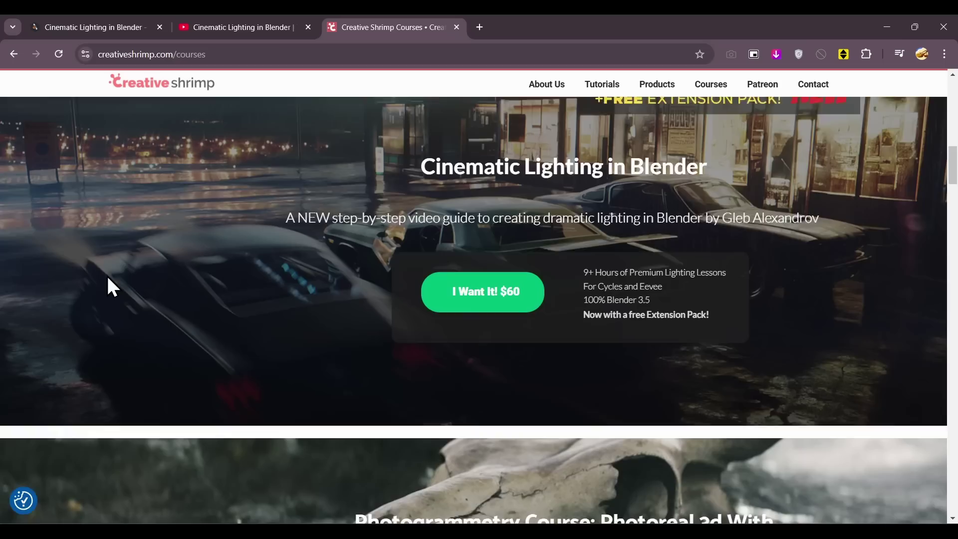
pyautogui.scroll(-12, 107, 277)
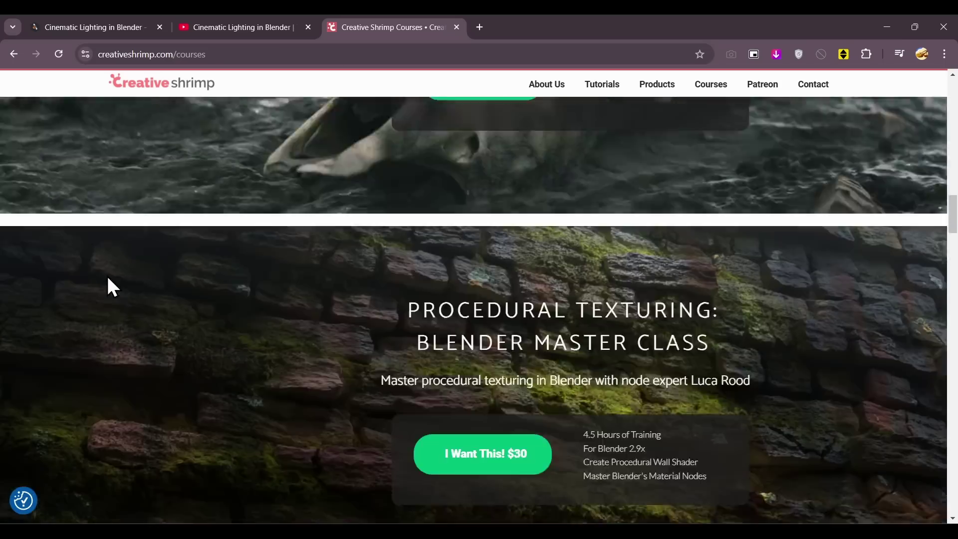
pyautogui.scroll(-8, 107, 277)
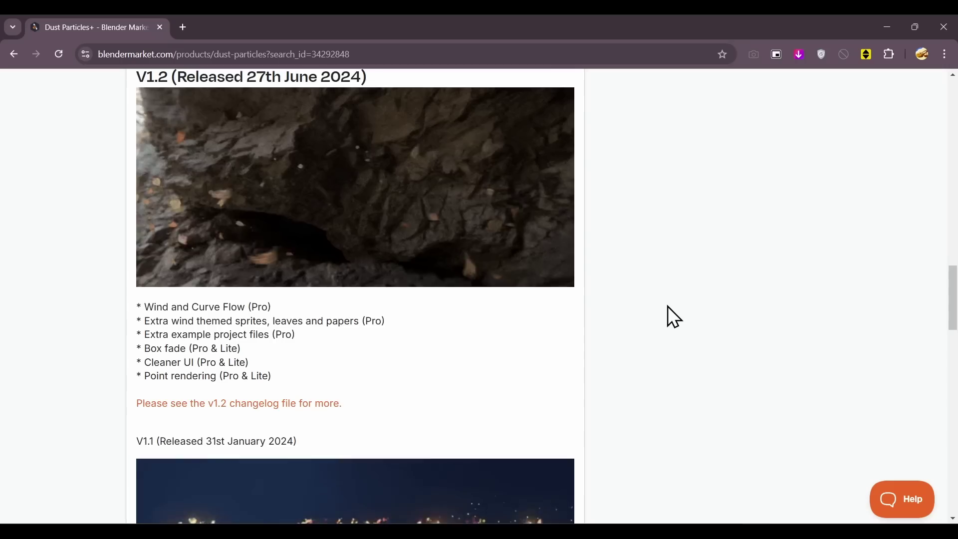
# Step: Scroll the Blender Market Dust Particles+ page up to its top
pyautogui.scroll(12, 667, 306)
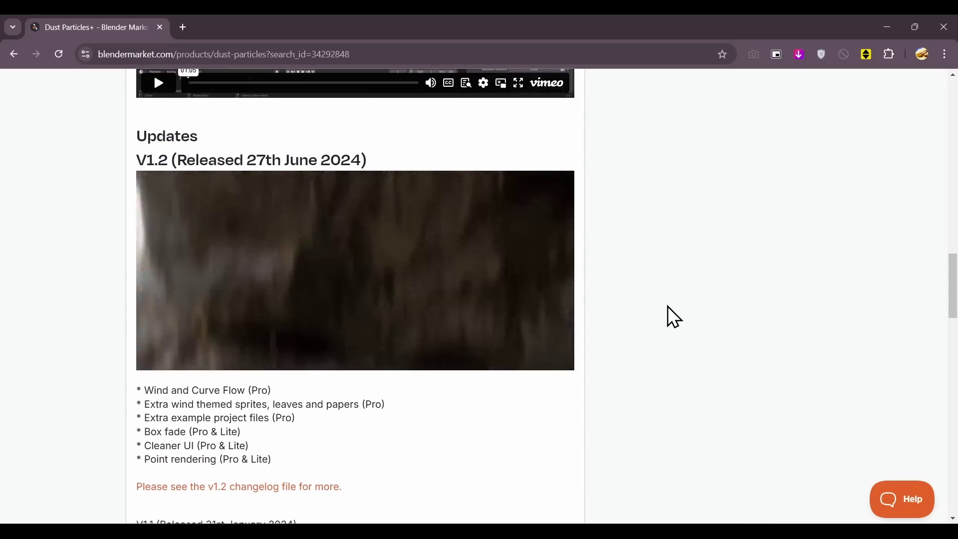
pyautogui.scroll(10, 668, 306)
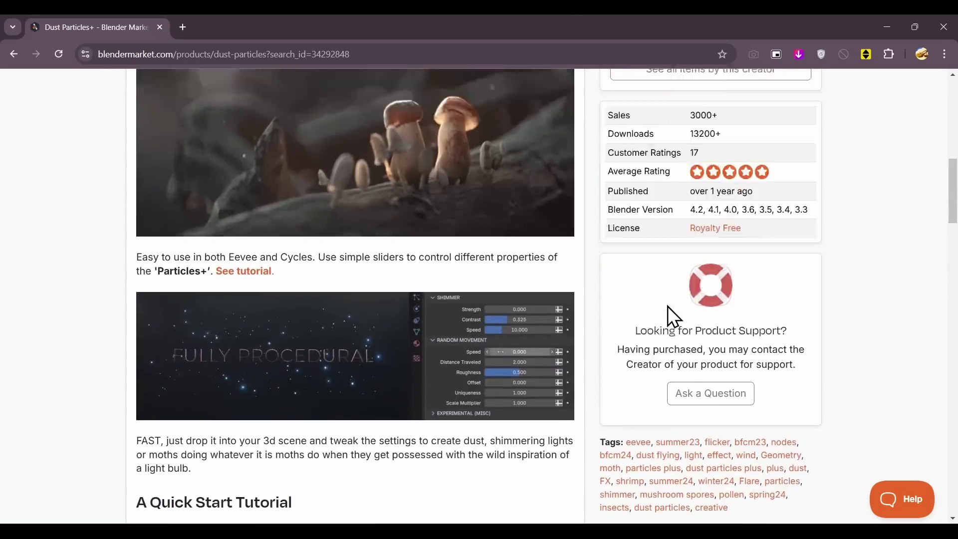
pyautogui.scroll(3, 668, 306)
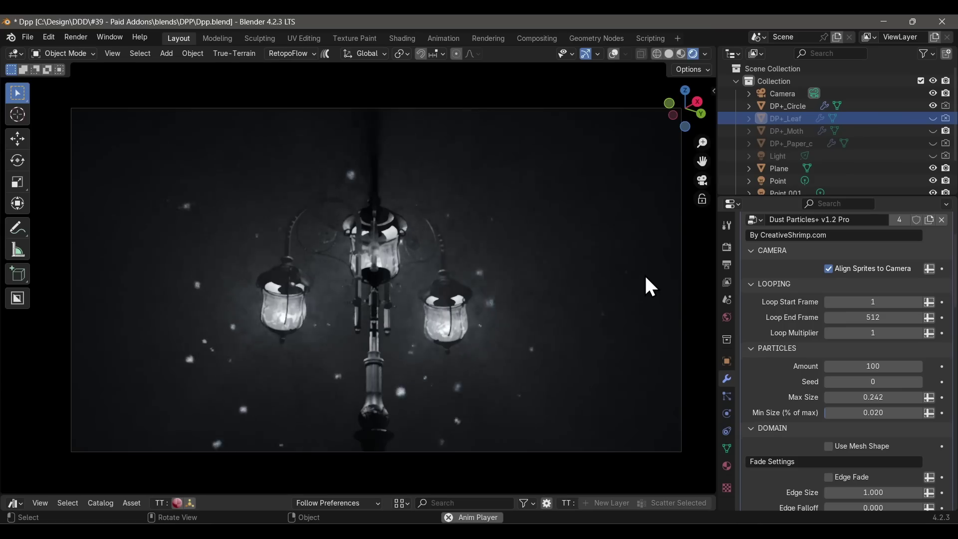
# Step: Hide DP+_Circle and show DP+_Paper_c, then DP+_Leaf, ending with DP+_Moth visible
pyautogui.click(933, 106)
pyautogui.click(933, 143)
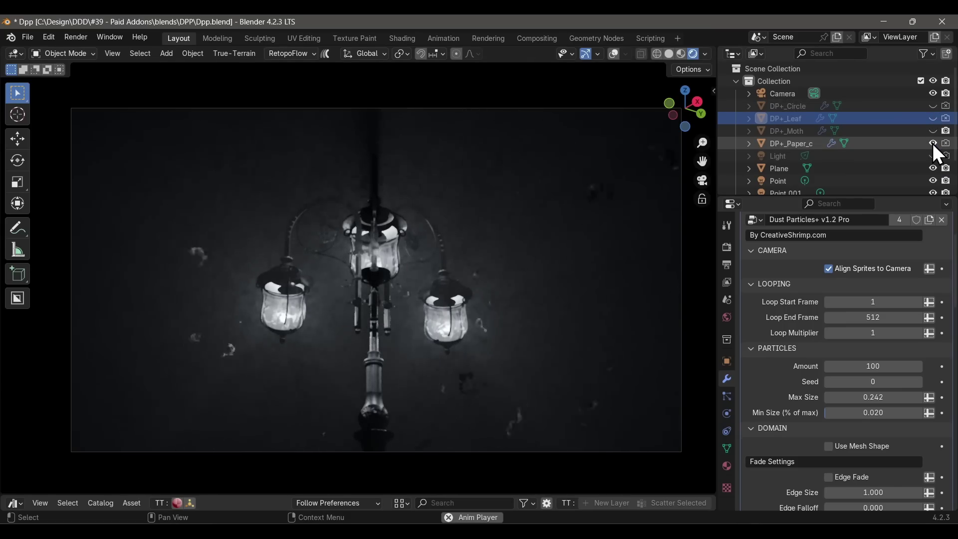
pyautogui.click(933, 143)
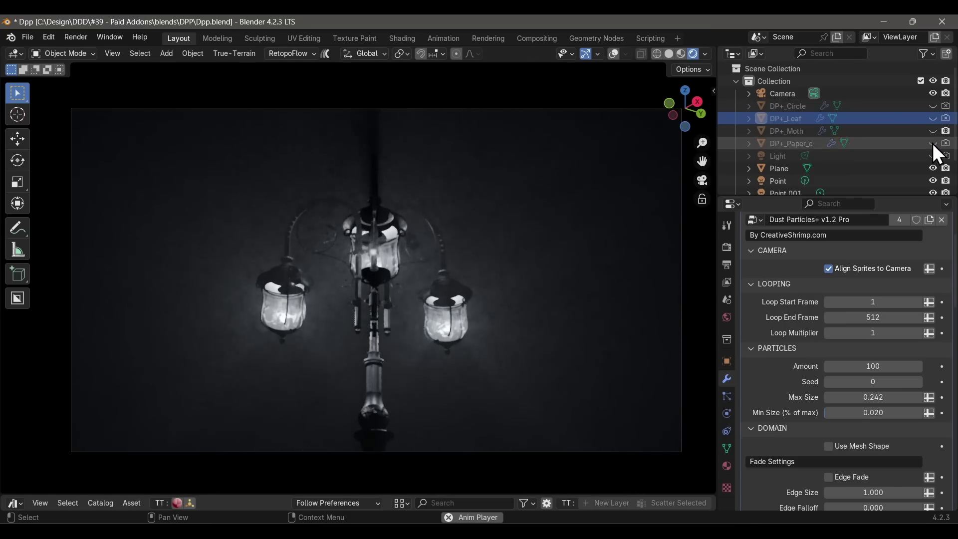
pyautogui.click(933, 119)
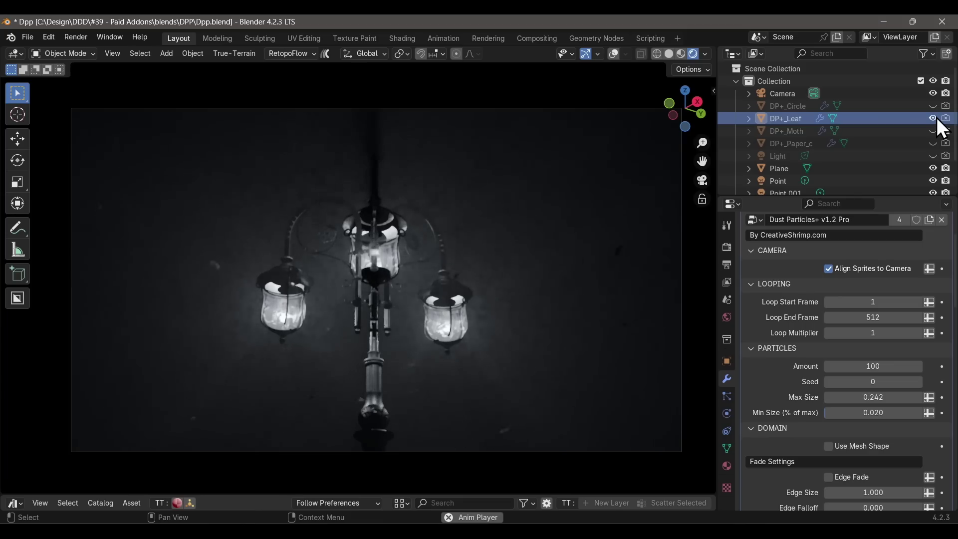
pyautogui.click(933, 118)
pyautogui.click(934, 131)
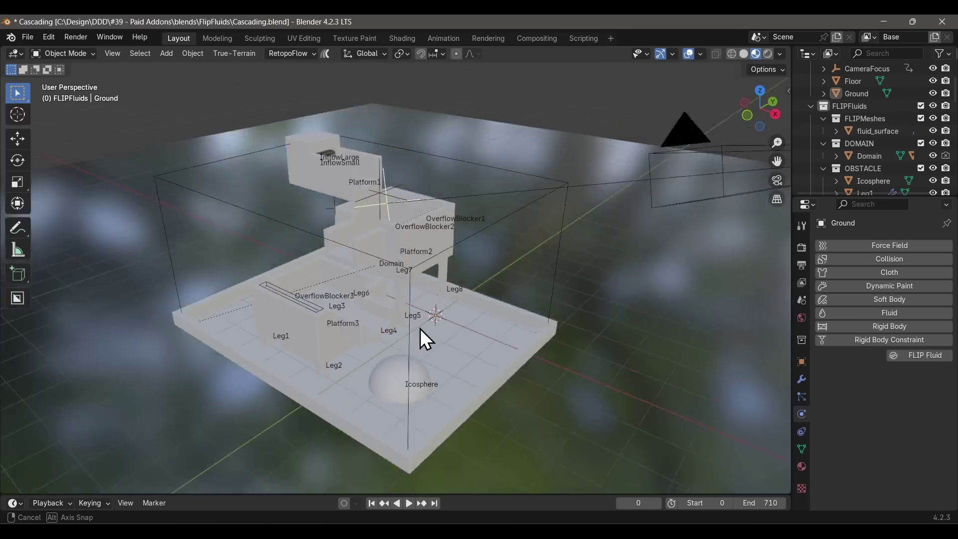
# Step: Orbit the view around the Cascading.blend water scene while its resolution-100 FLIP bake runs
pyautogui.moveTo(421, 328); pyautogui.dragTo(290, 350, button='middle')
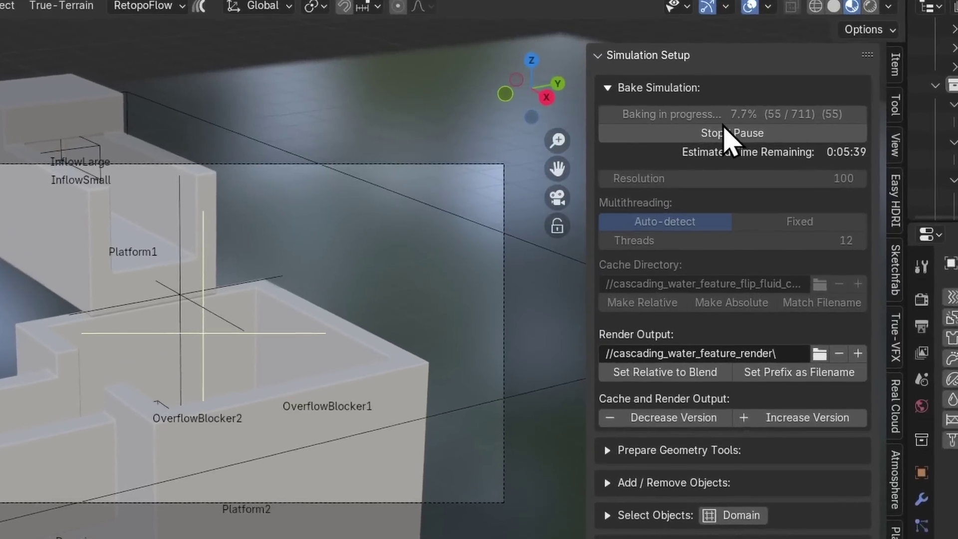